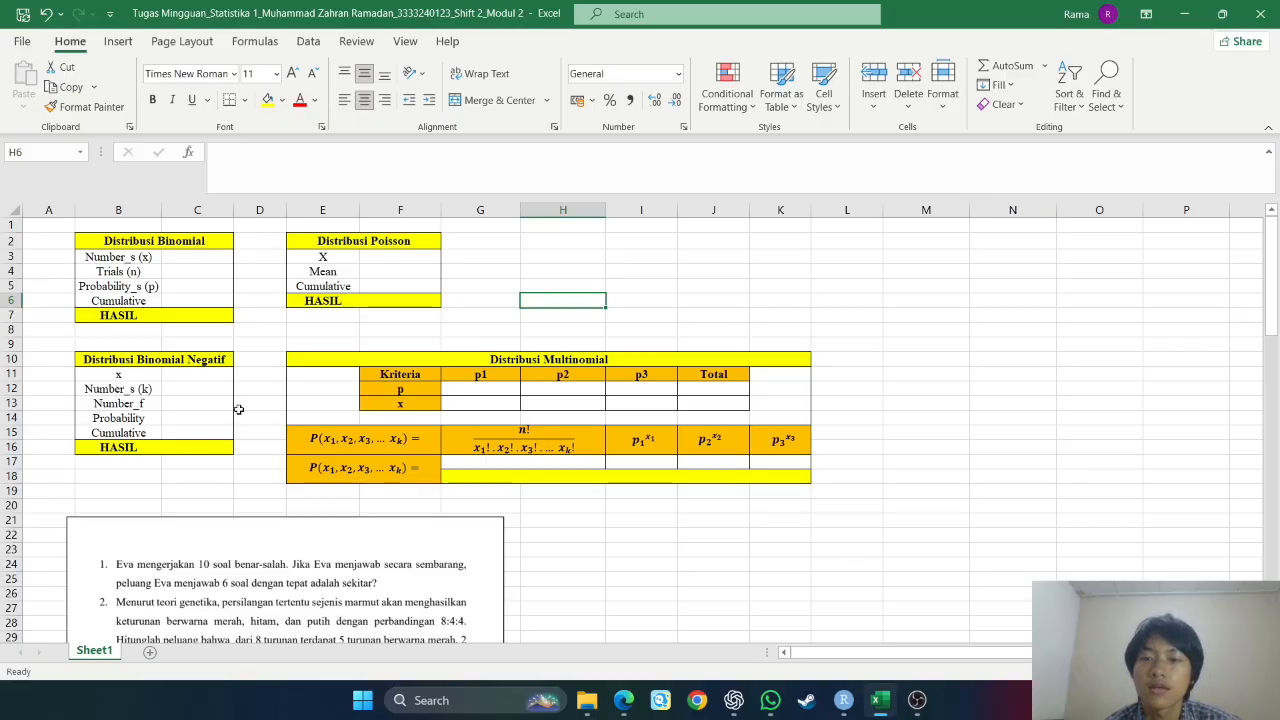
Read the four probability problems below the distribution tables and compare them with the tables' input fields.
scroll(266, 395, down, 3)
scroll(266, 395, down, 2)
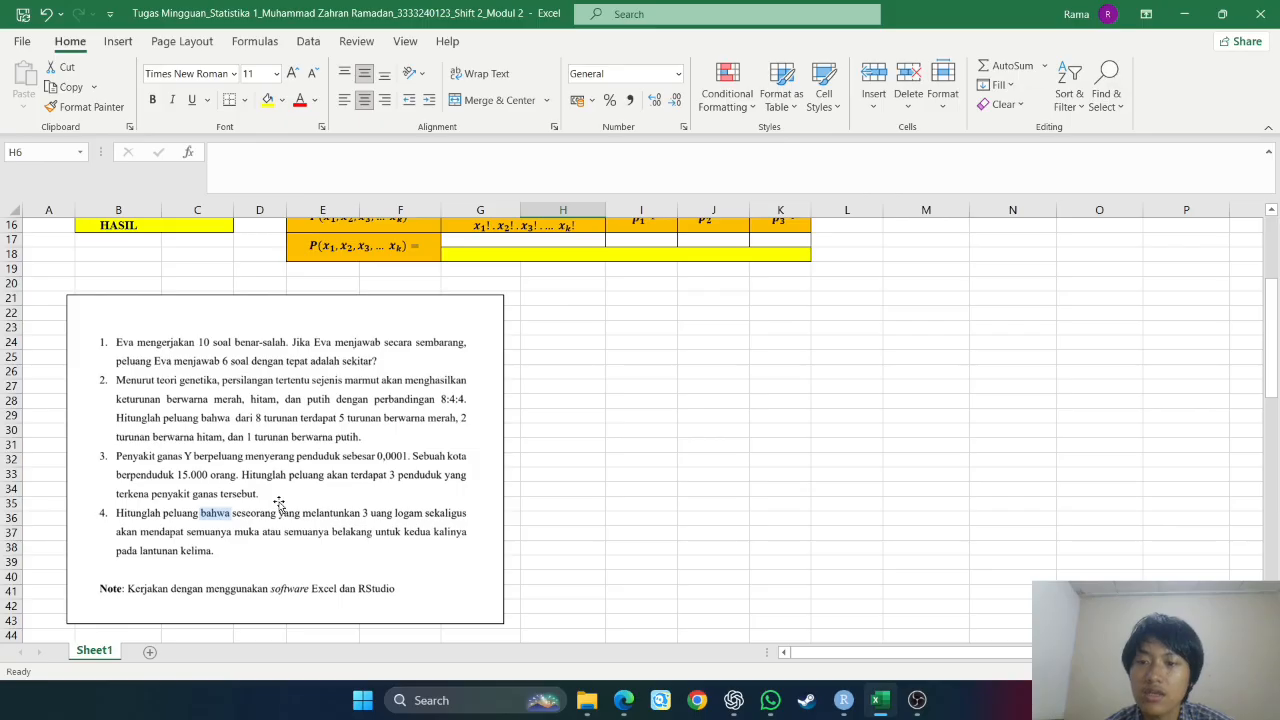
scroll(255, 475, down, 1)
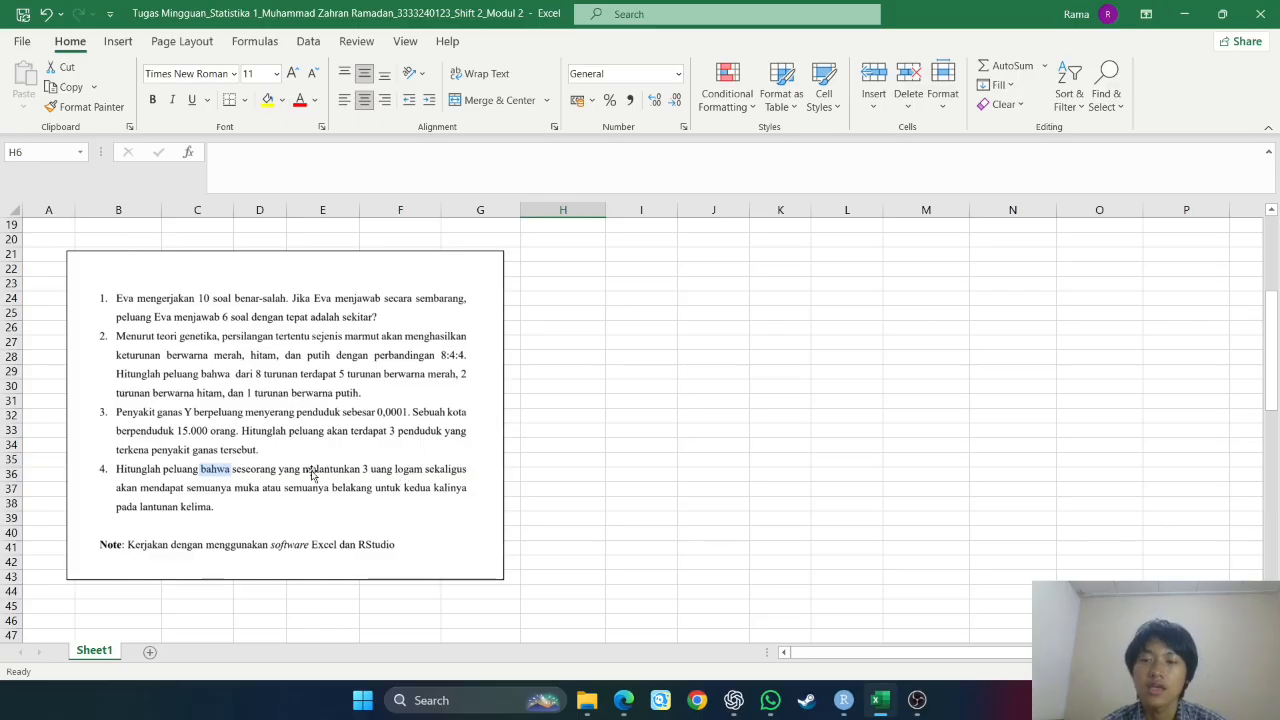
scroll(310, 477, up, 6)
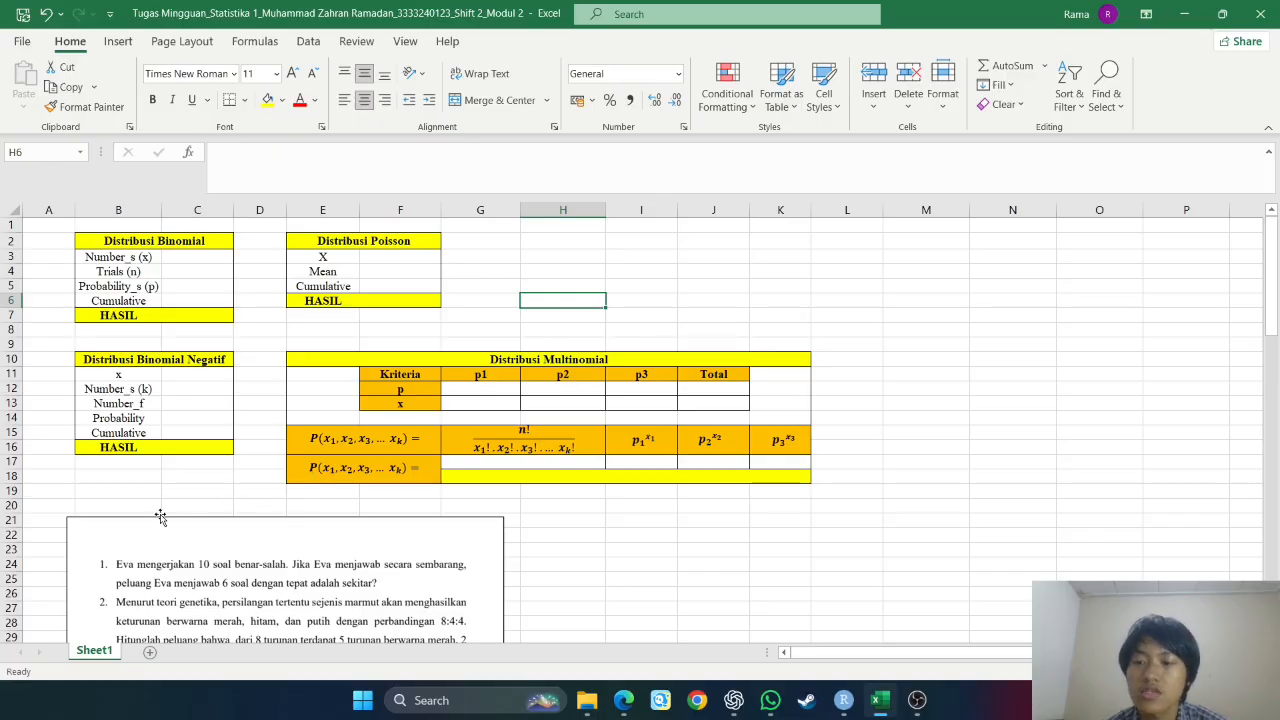
scroll(160, 516, down, 2)
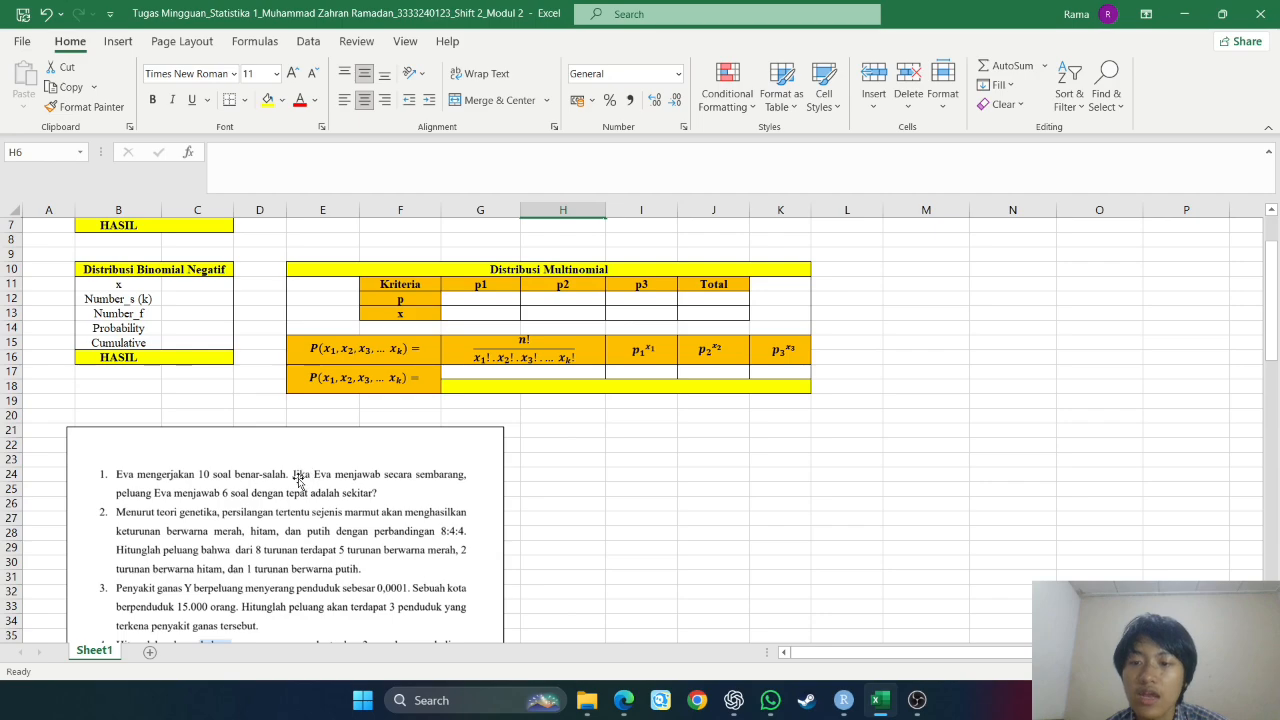
scroll(290, 490, up, 2)
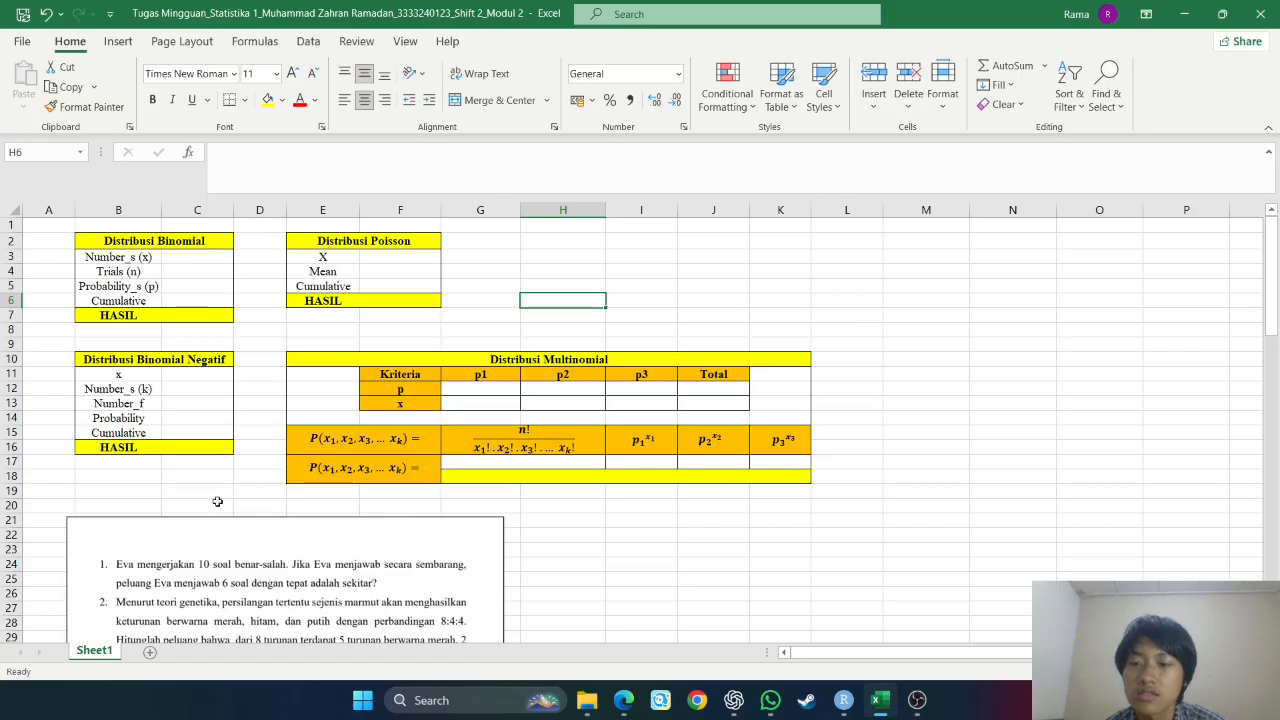
Fill in the Distribusi Binomial table with 6 for Number_s (x) and 10 for Trials (n).
click(200, 260)
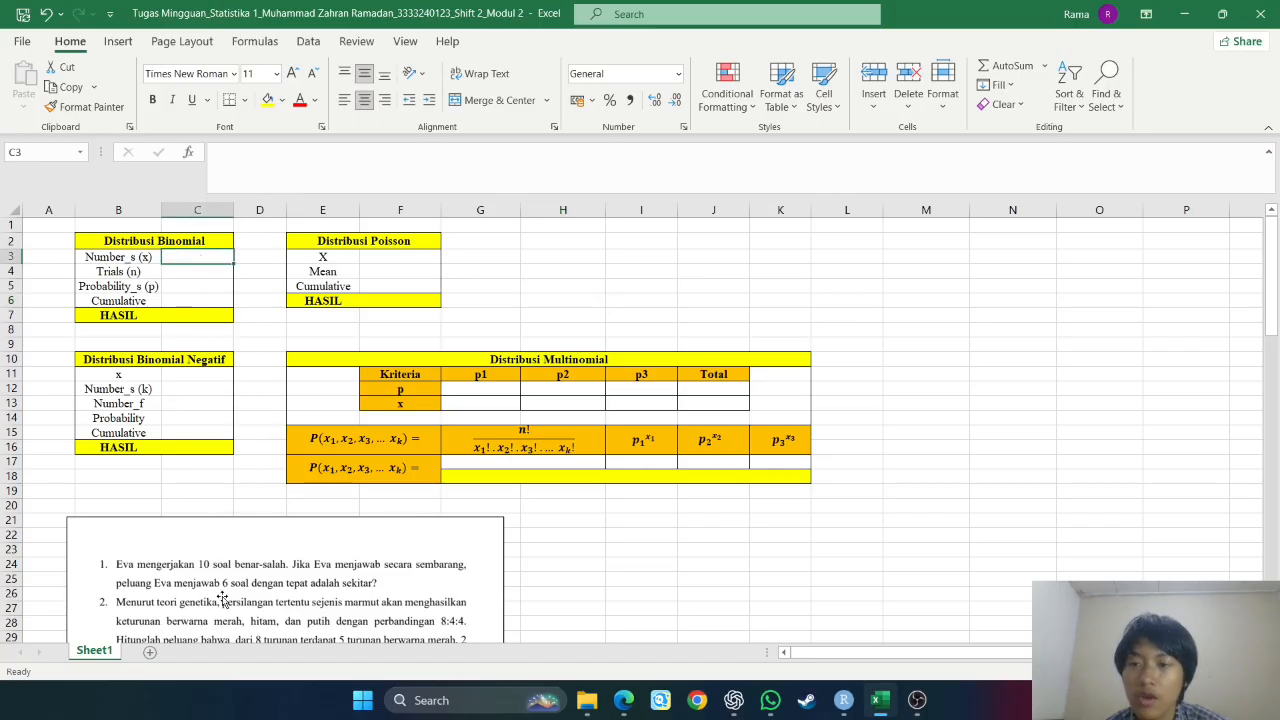
text(6)
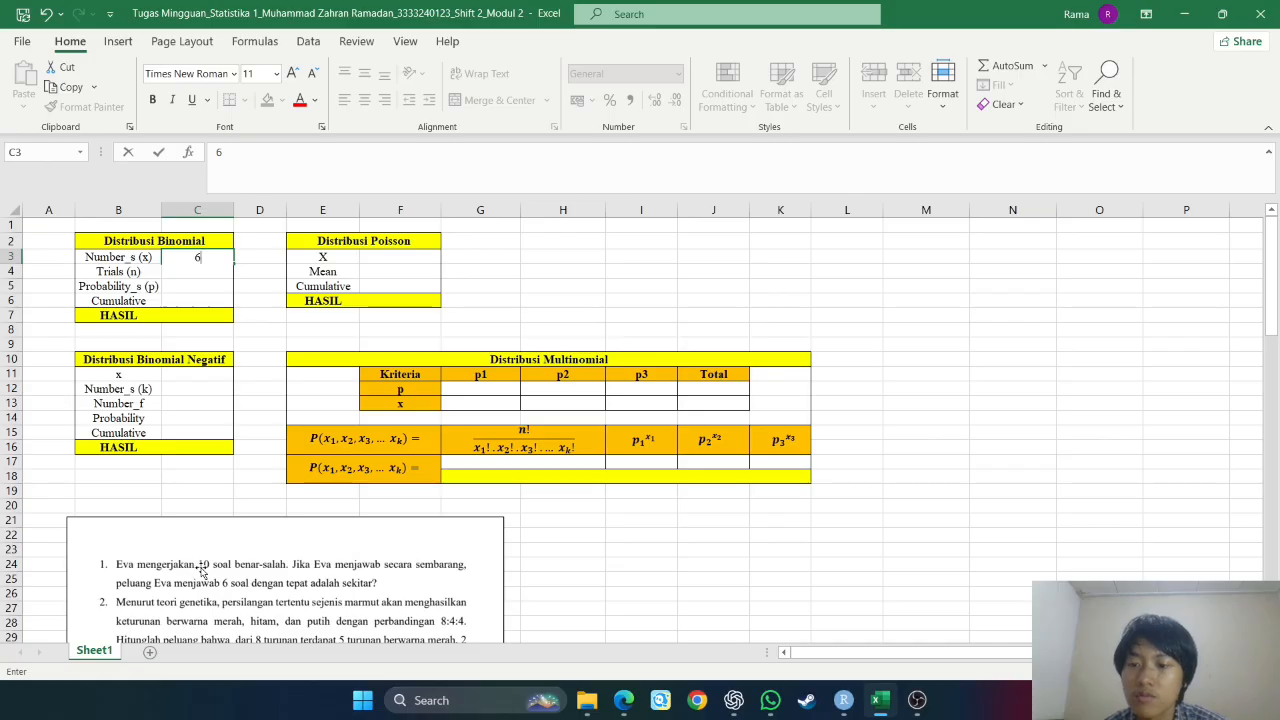
click(212, 286)
click(216, 272)
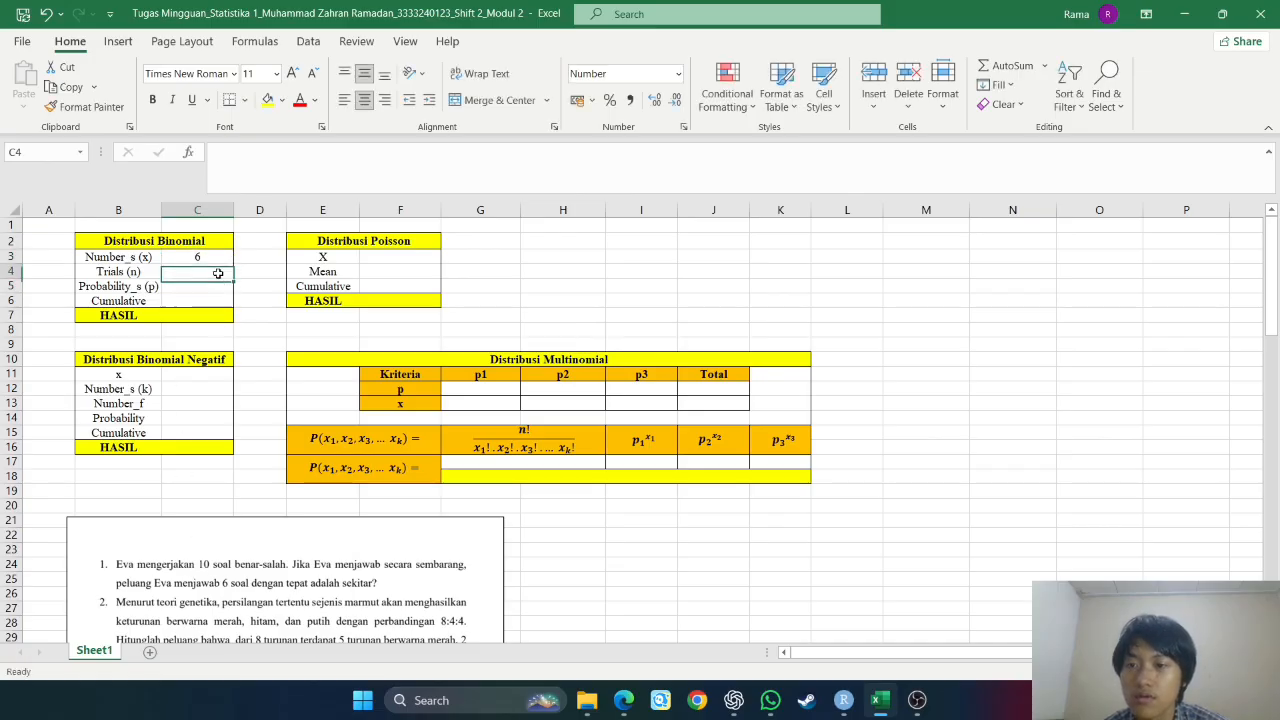
text(10)
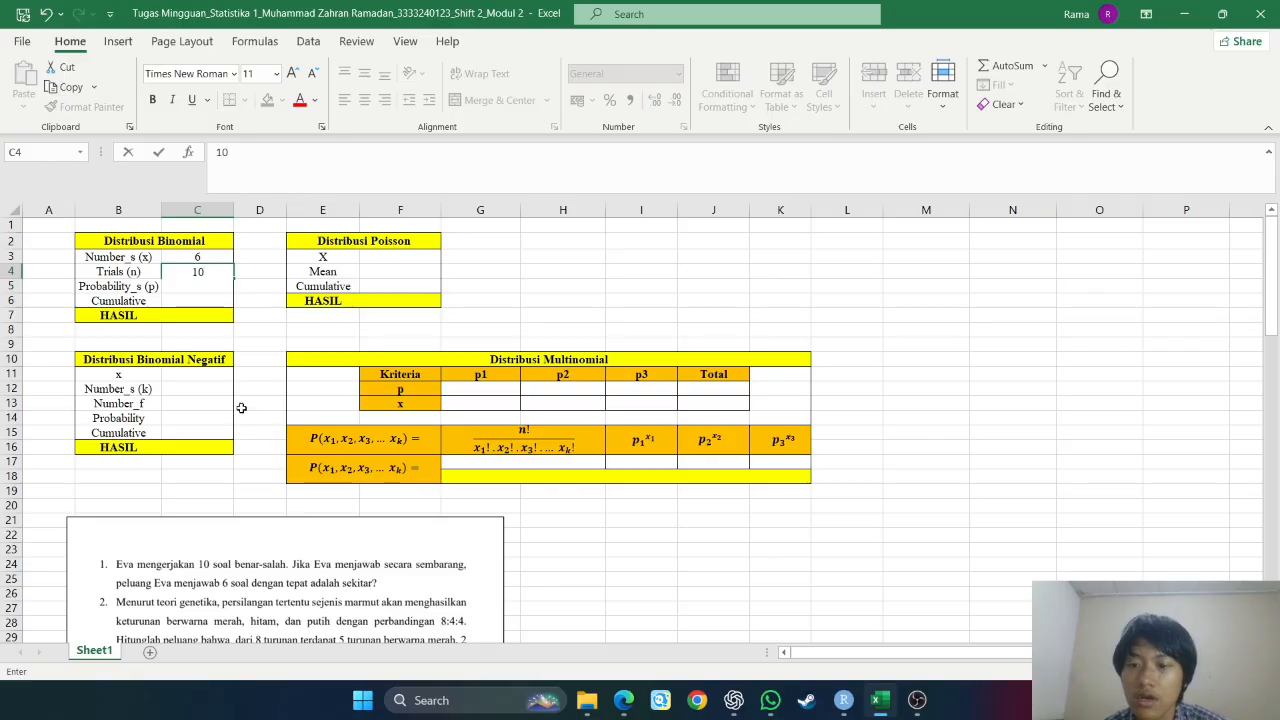
click(243, 466)
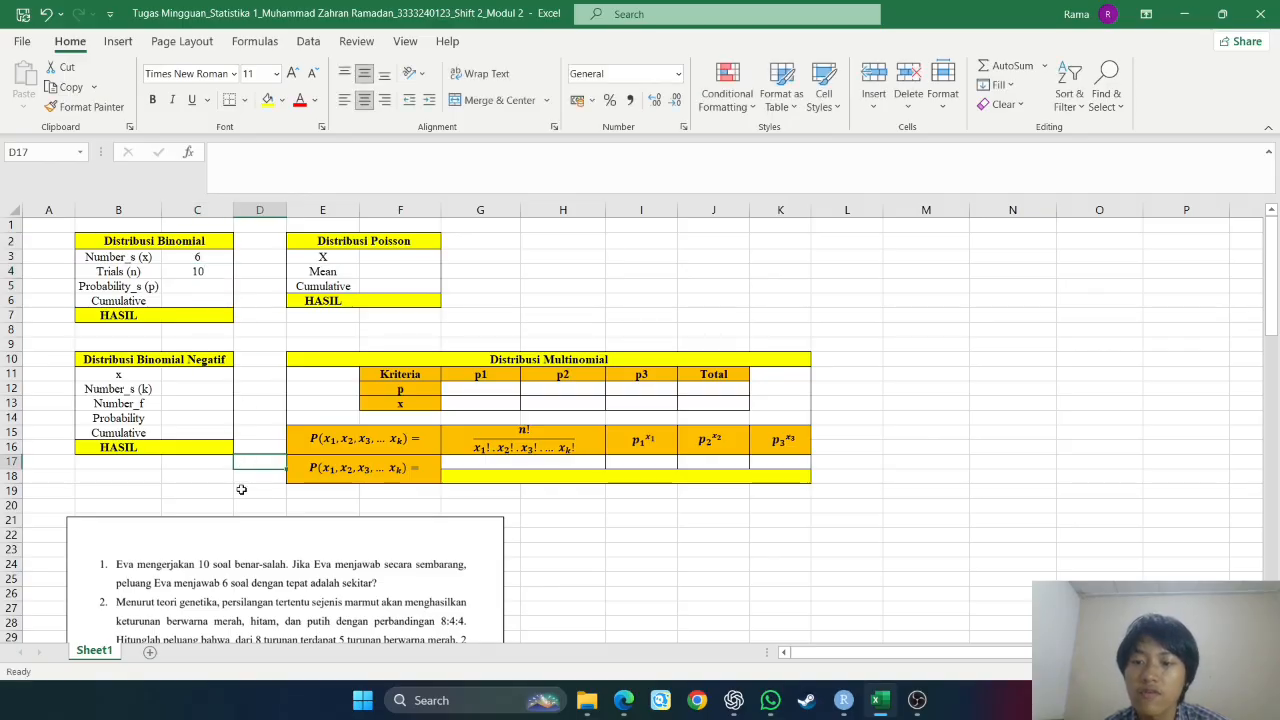
Set Probability_s (p) to 0.50 and Cumulative to FALSE in the Distribusi Binomial table.
click(198, 287)
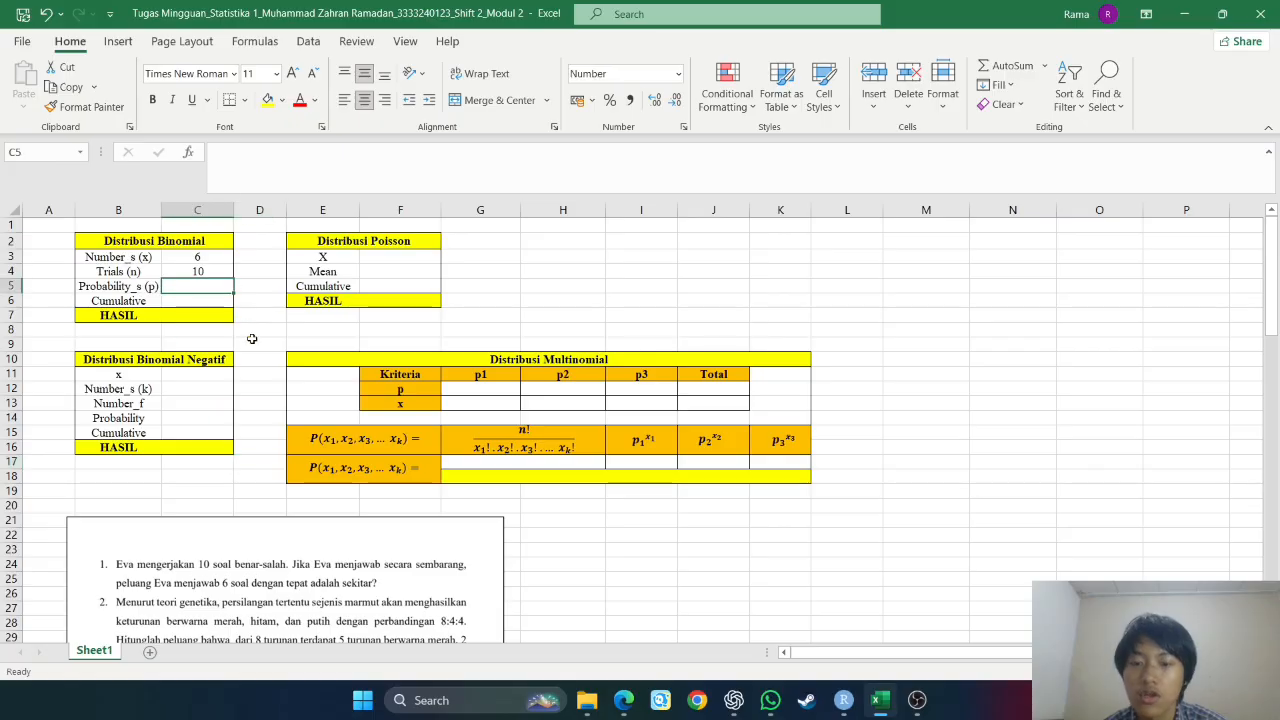
text(0.50)
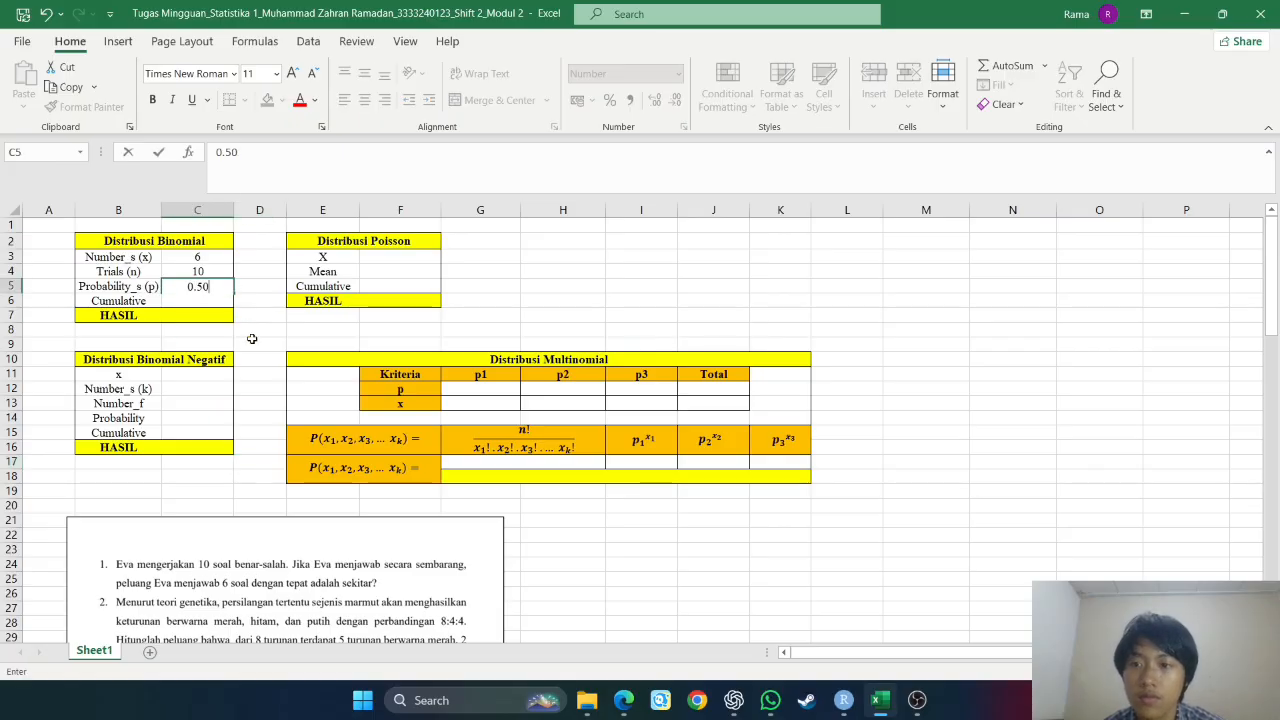
key(Return)
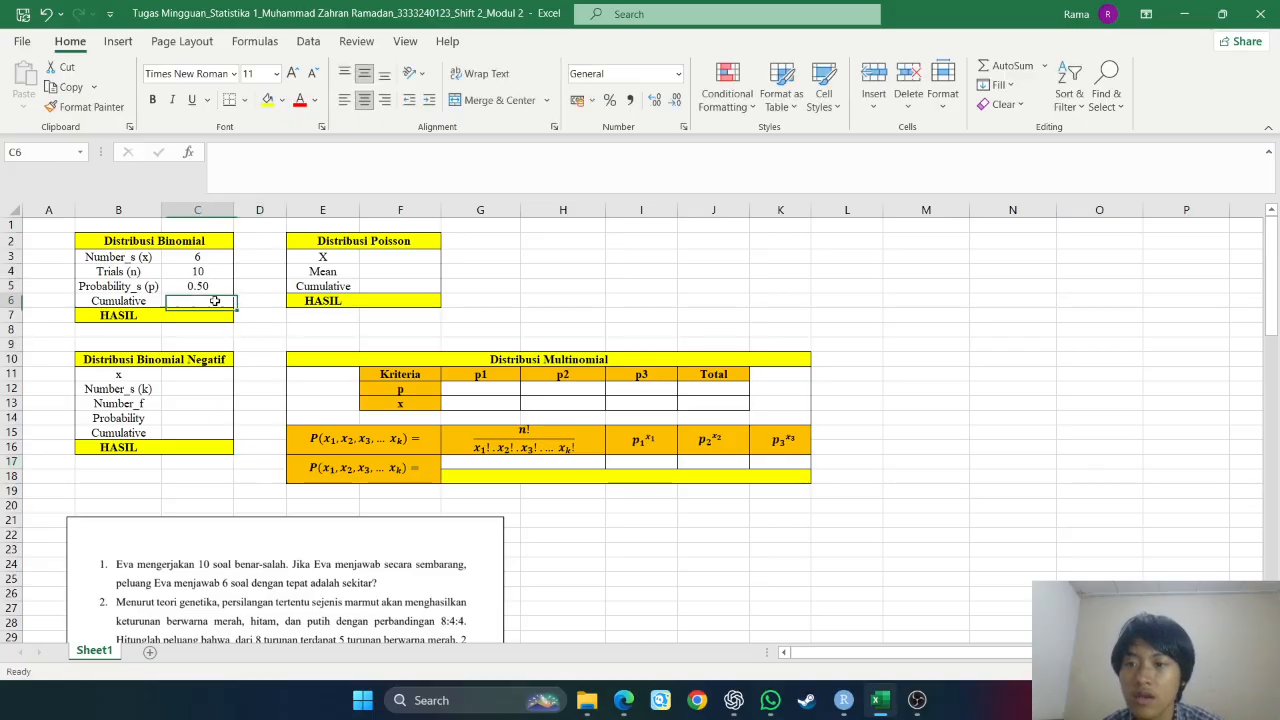
text(FALSE)
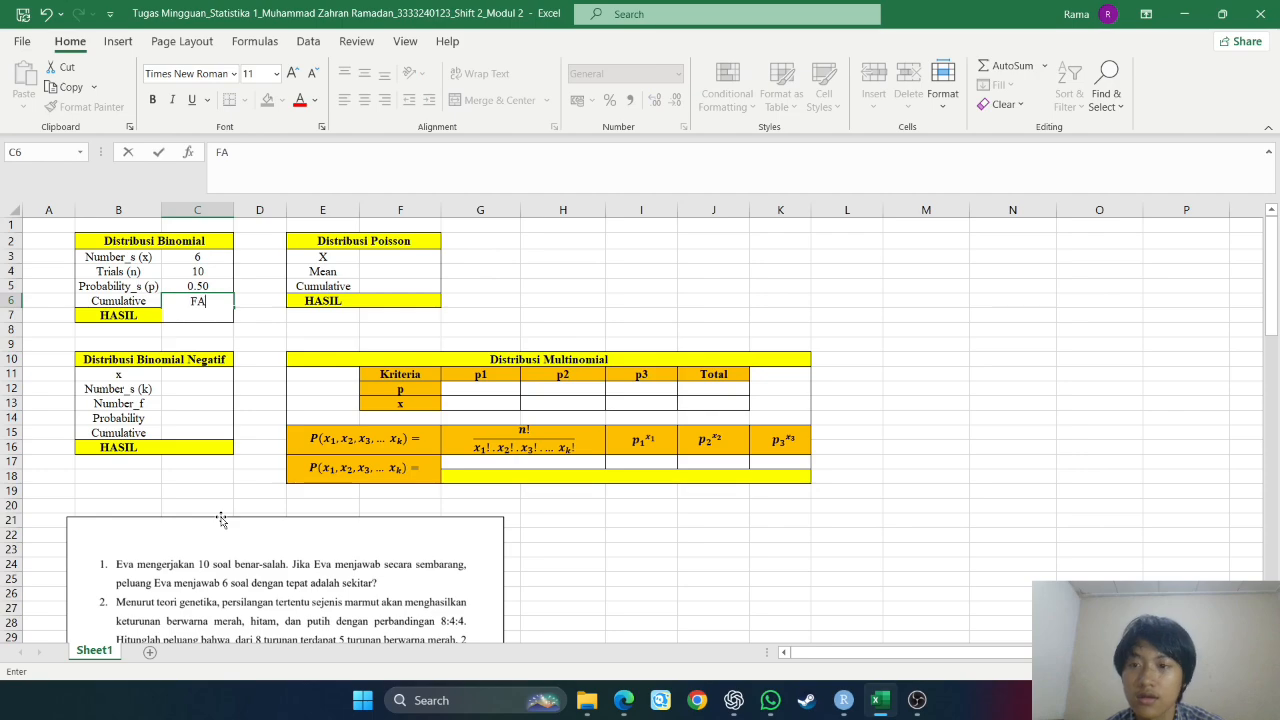
click(267, 346)
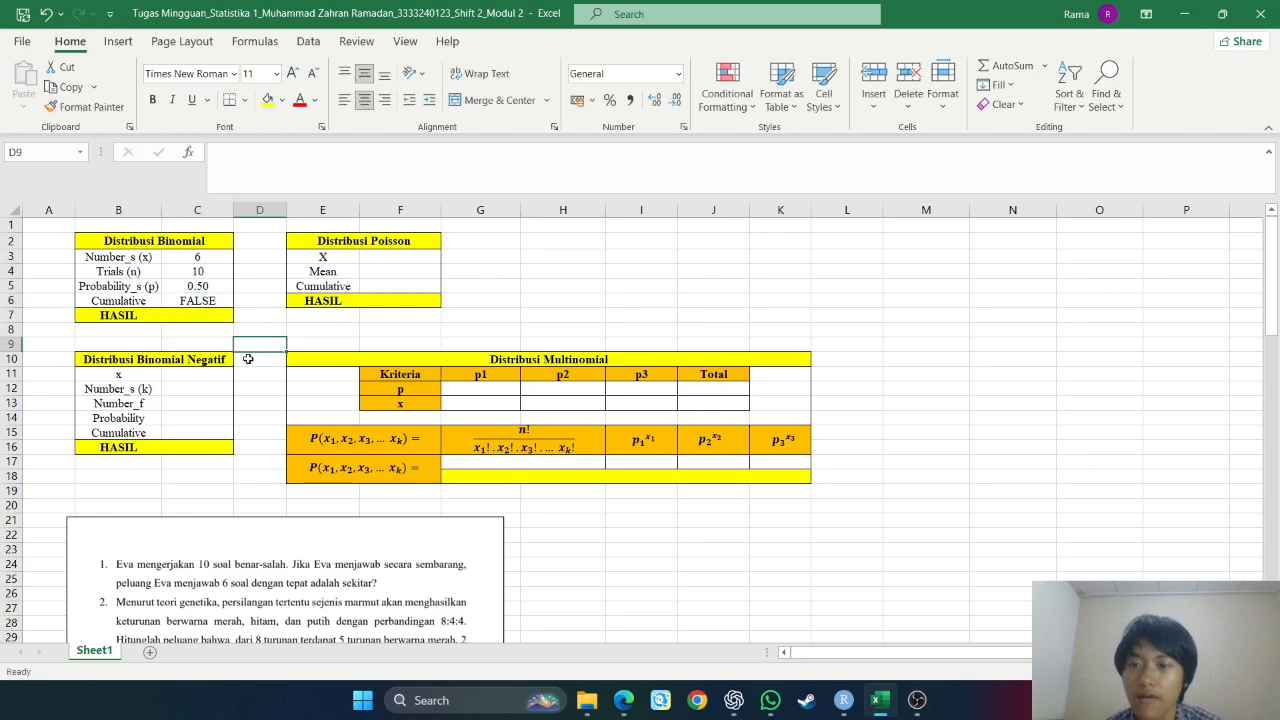
Calculate the HASIL cell C7 of the binomial table with BINOM.DIST, using C3, C4, C5 and C6 as arguments.
click(202, 317)
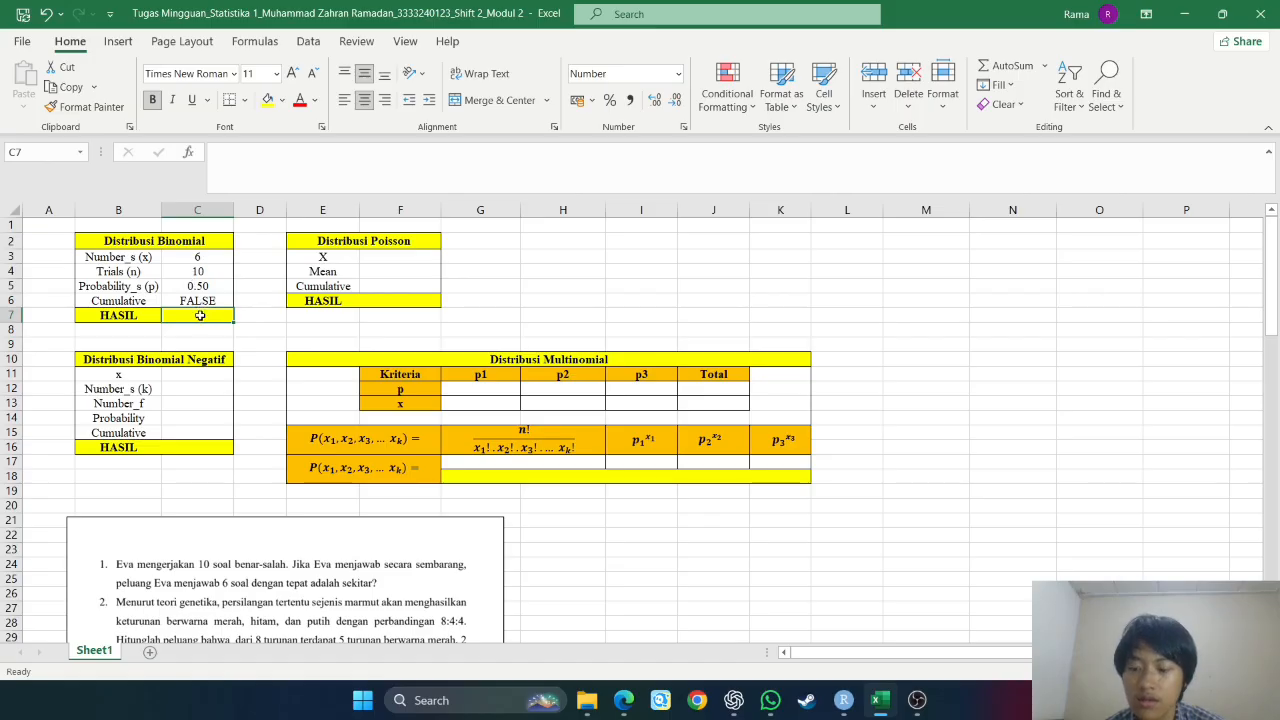
text(=)
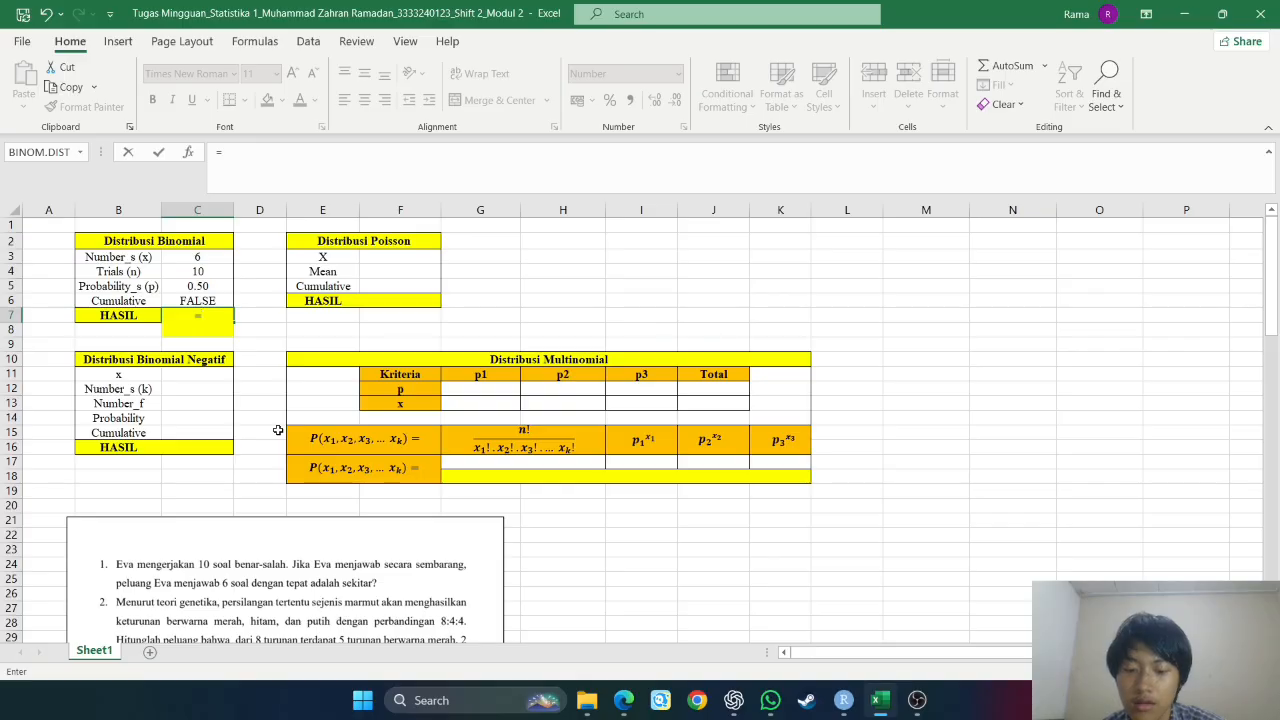
text(BIN)
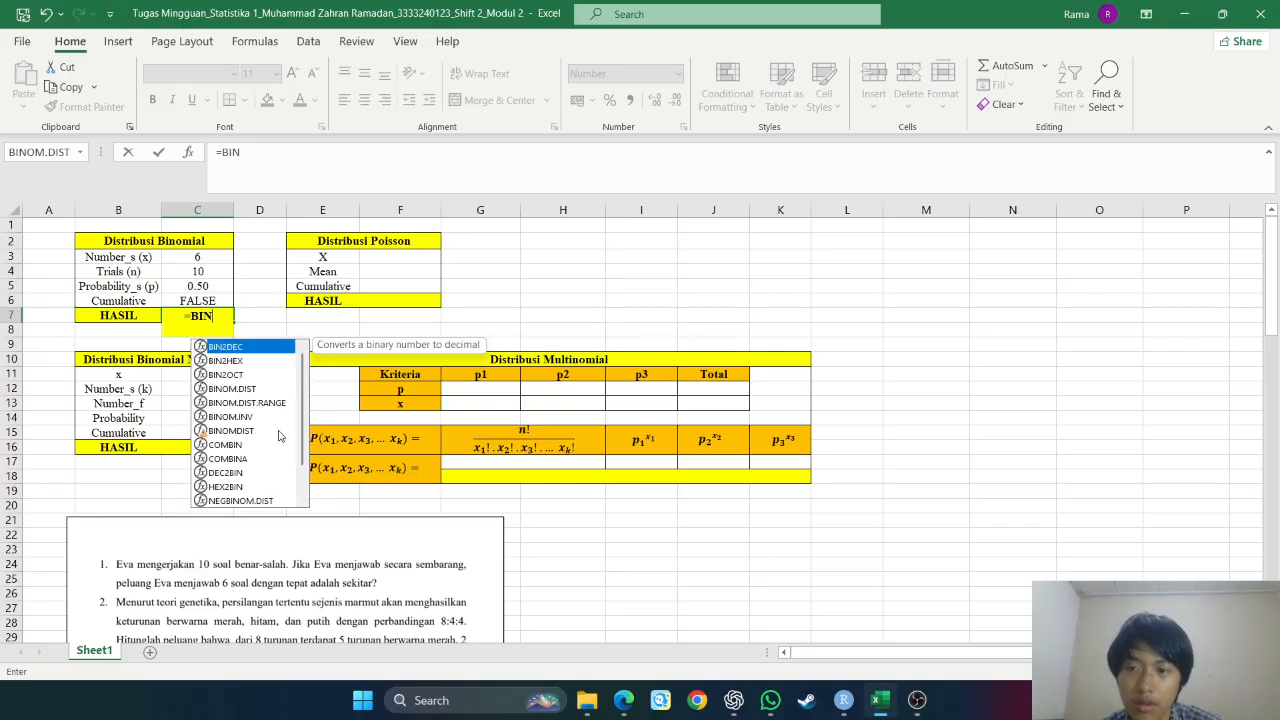
click(258, 396)
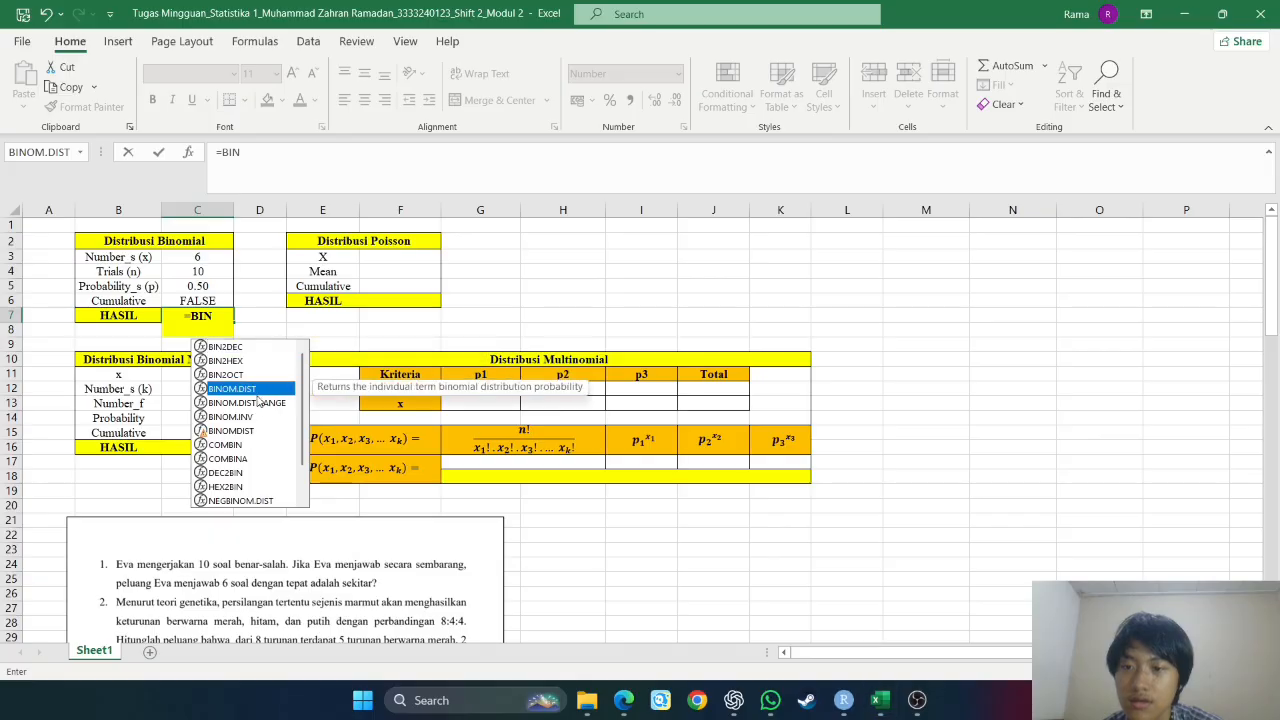
key(Tab)
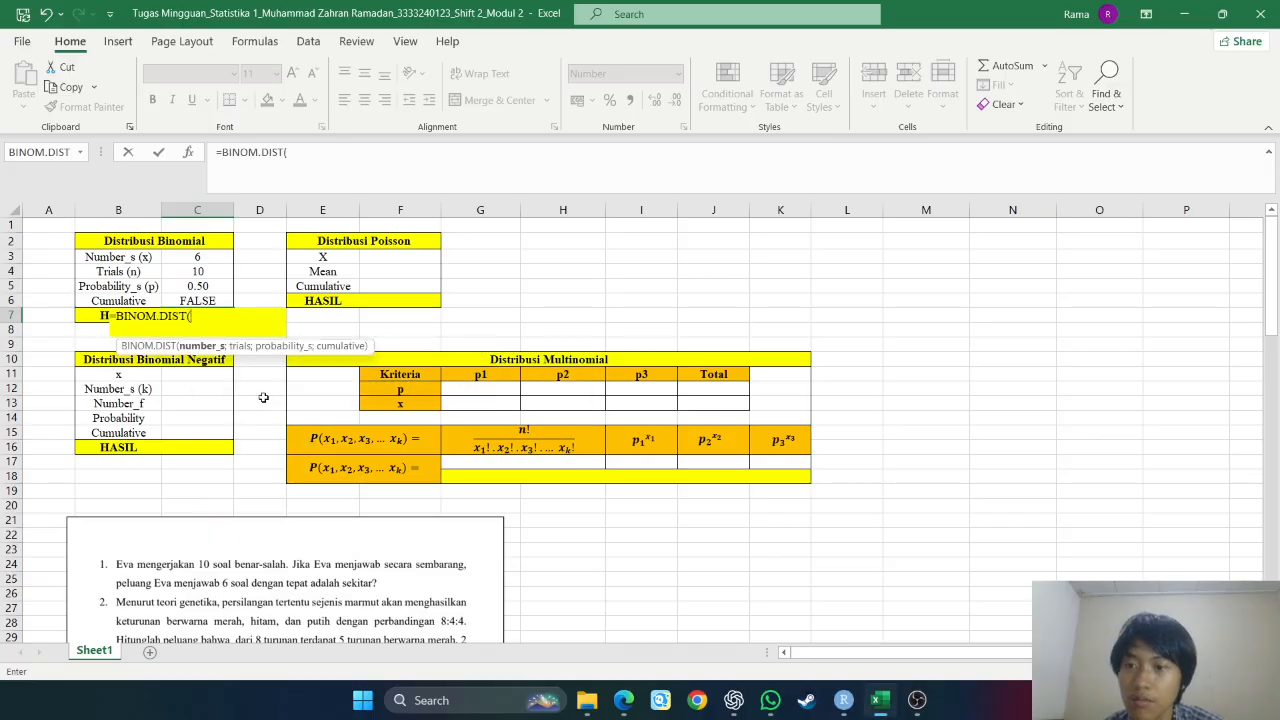
click(200, 256)
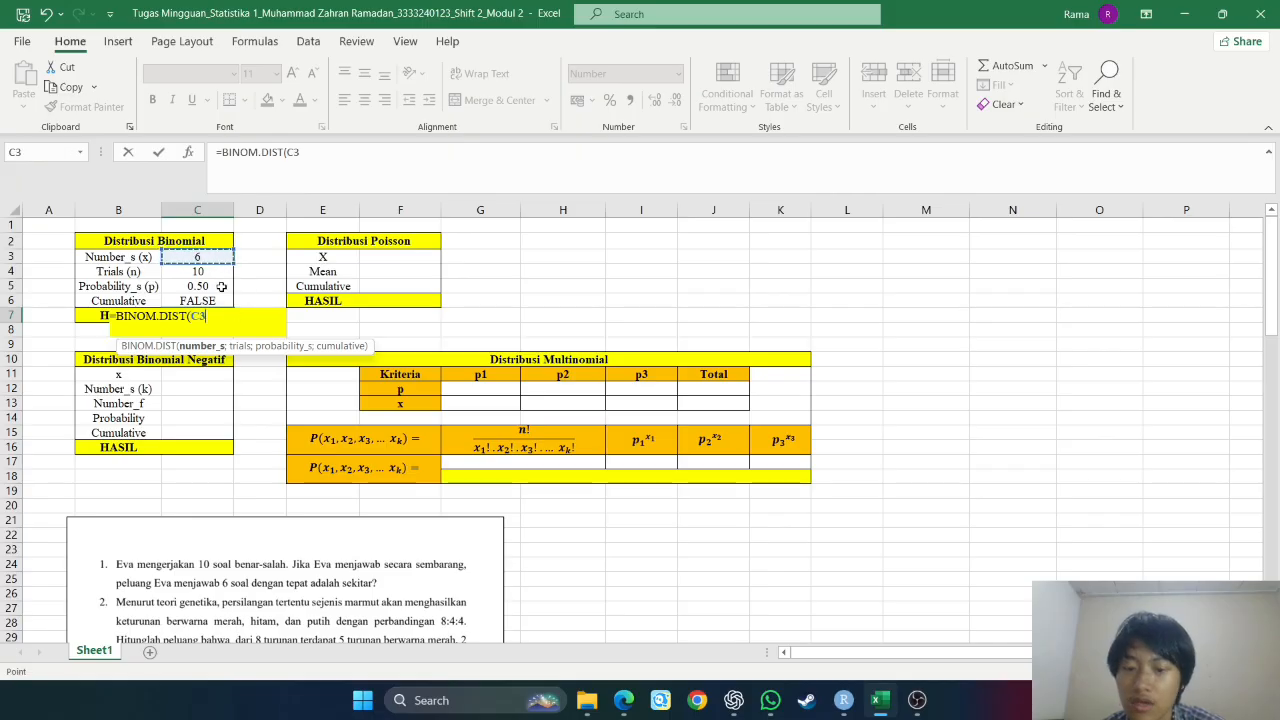
text(;)
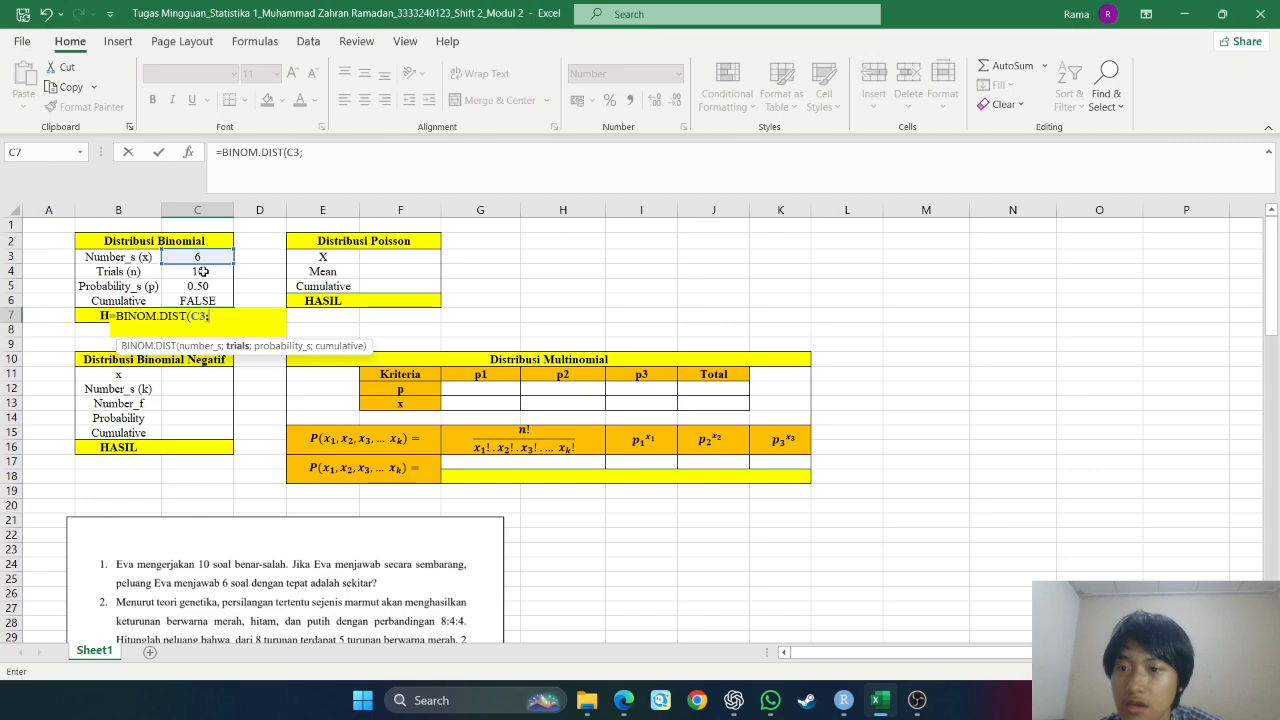
click(198, 272)
text(;)
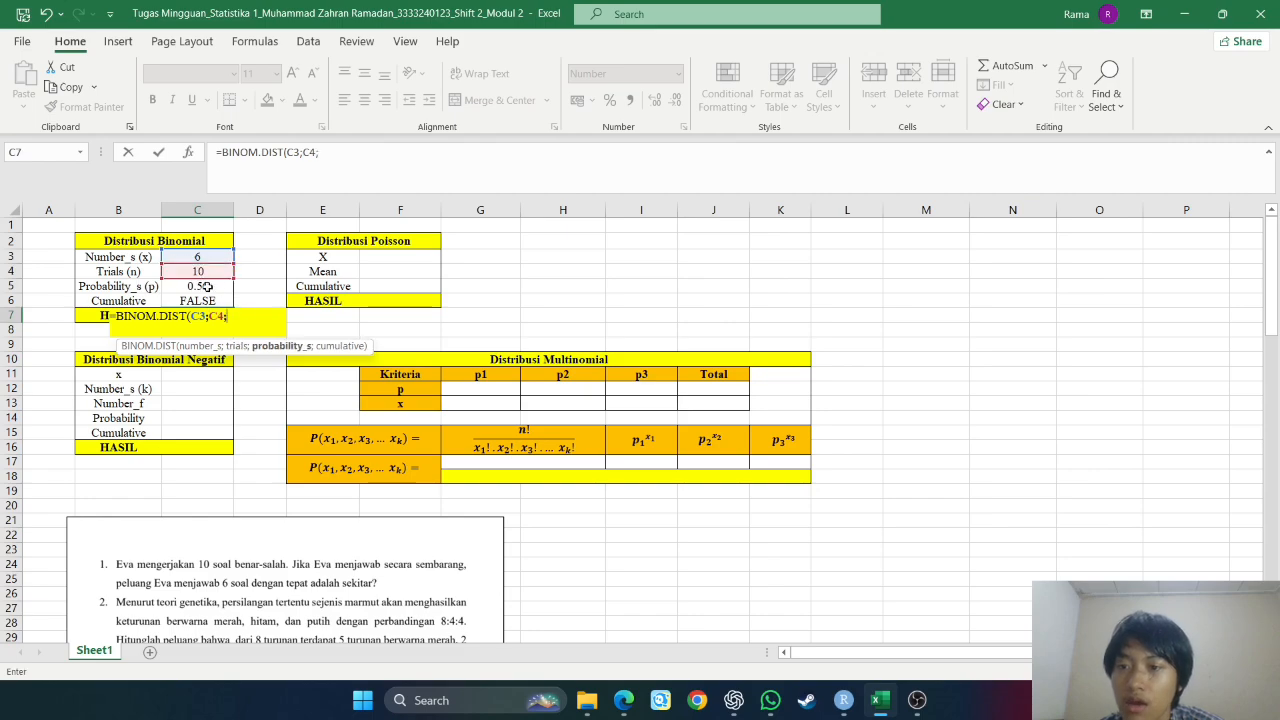
click(204, 286)
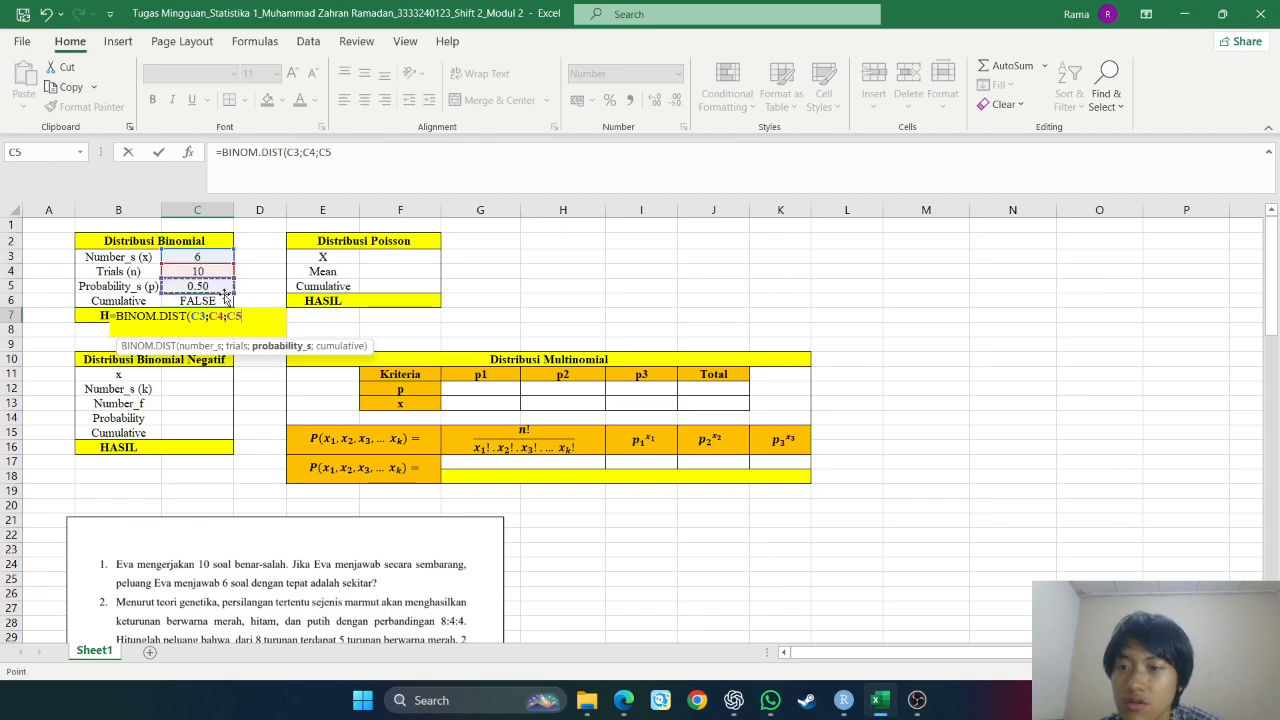
text(;)
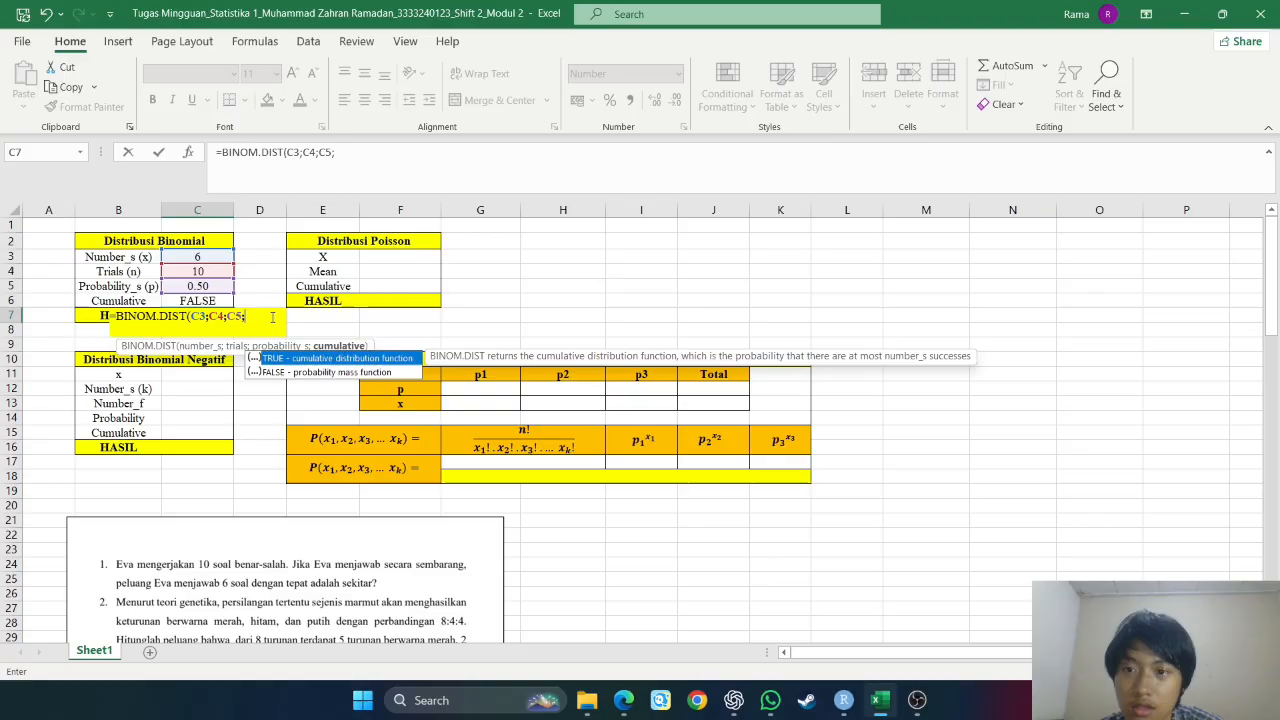
click(217, 301)
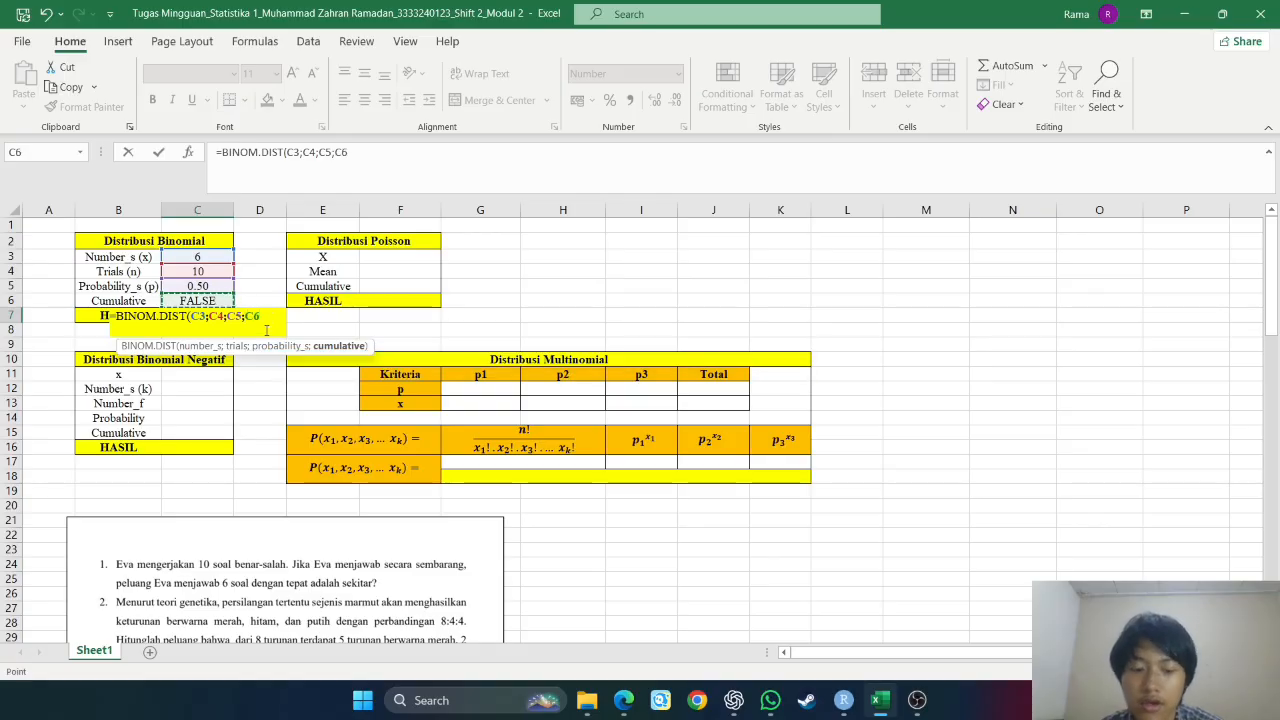
key(Return)
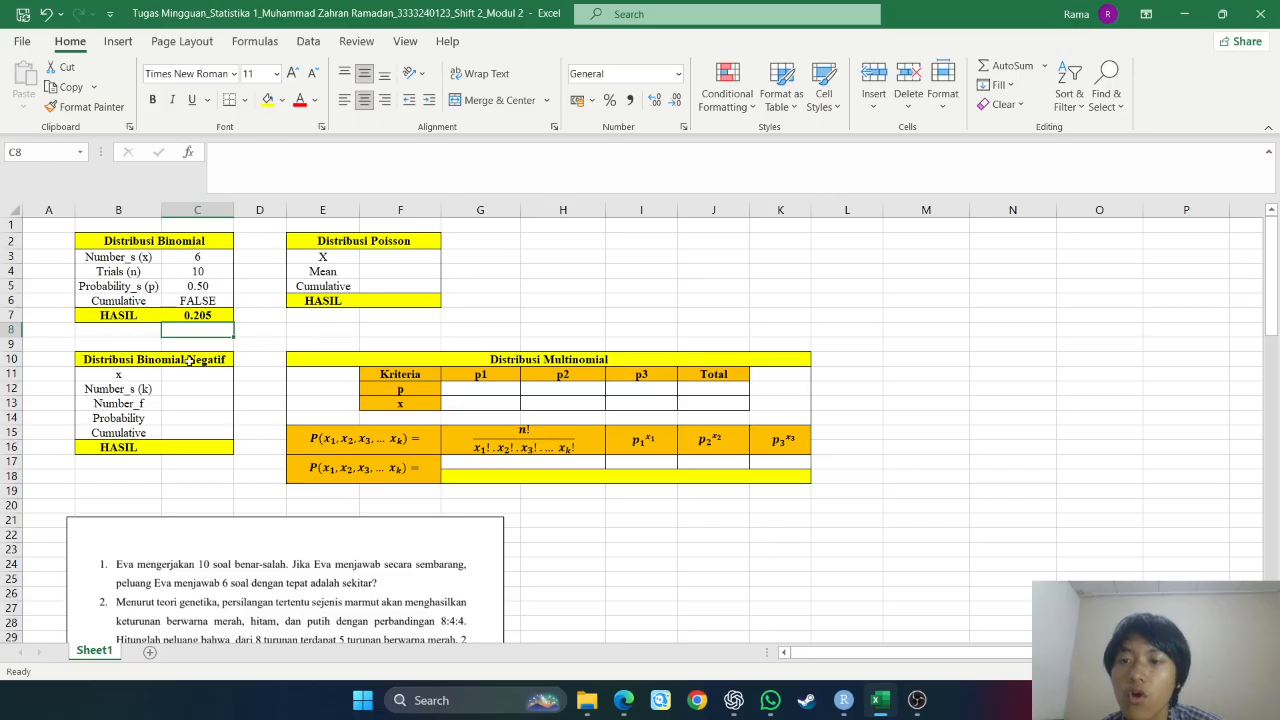
click(256, 347)
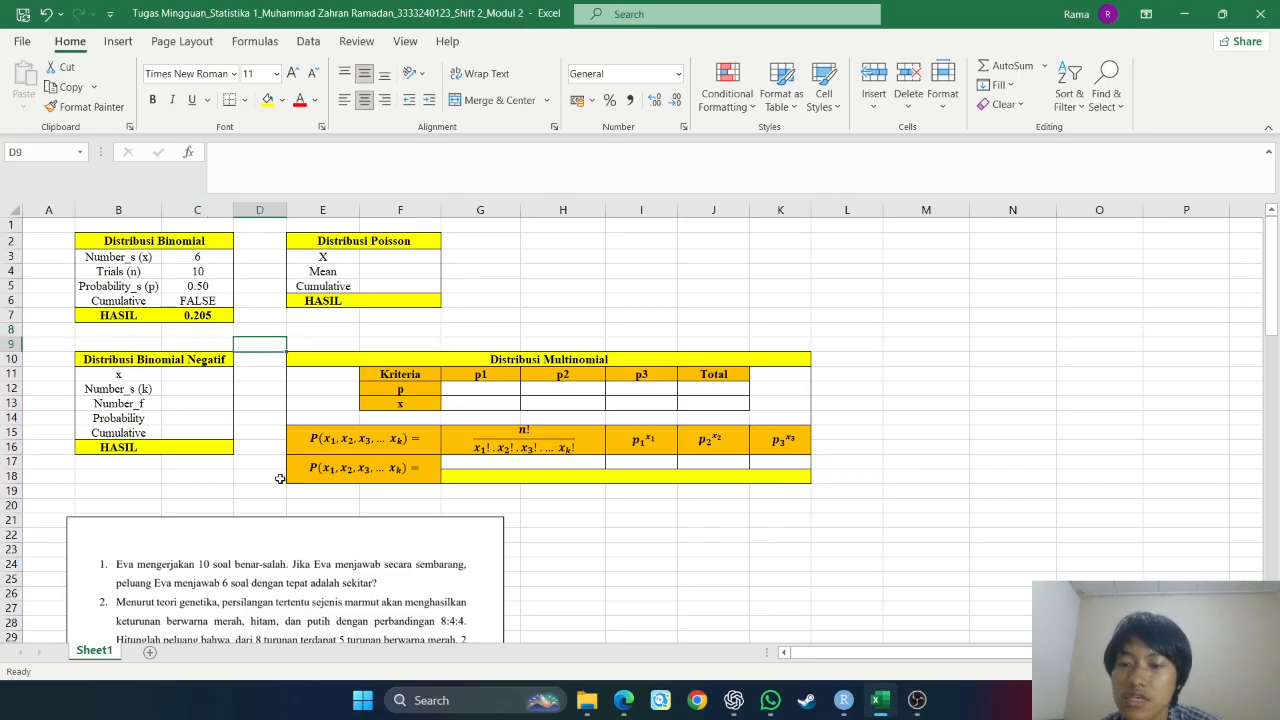
Read problem 2 about the offspring colours and compare it with the fields of the Distribusi Multinomial table.
scroll(280, 479, down, 1)
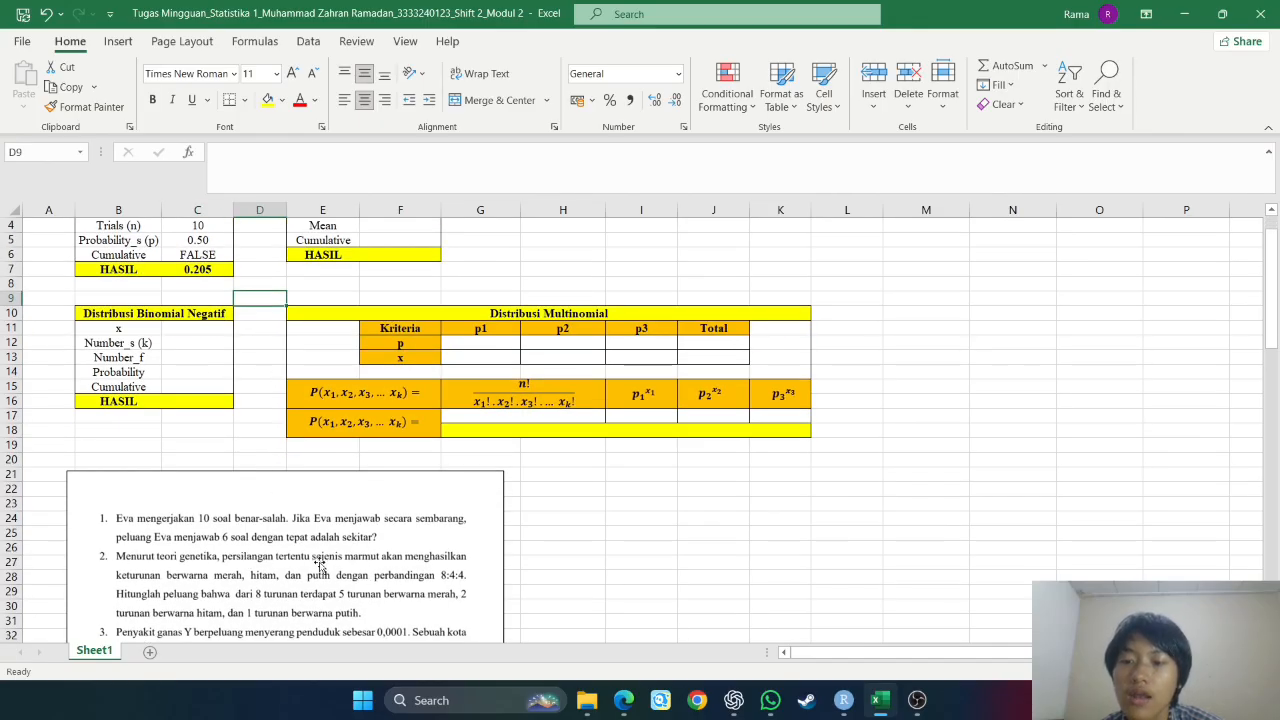
scroll(273, 352, up, 1)
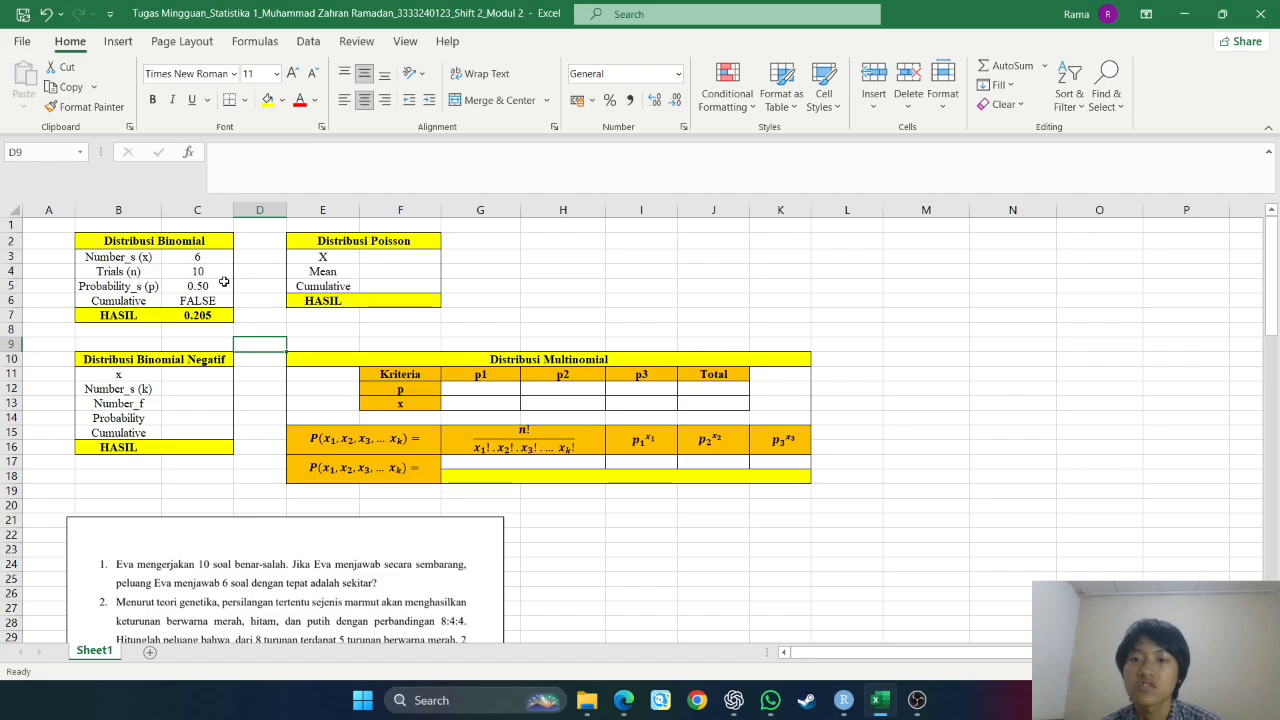
scroll(271, 394, down, 1)
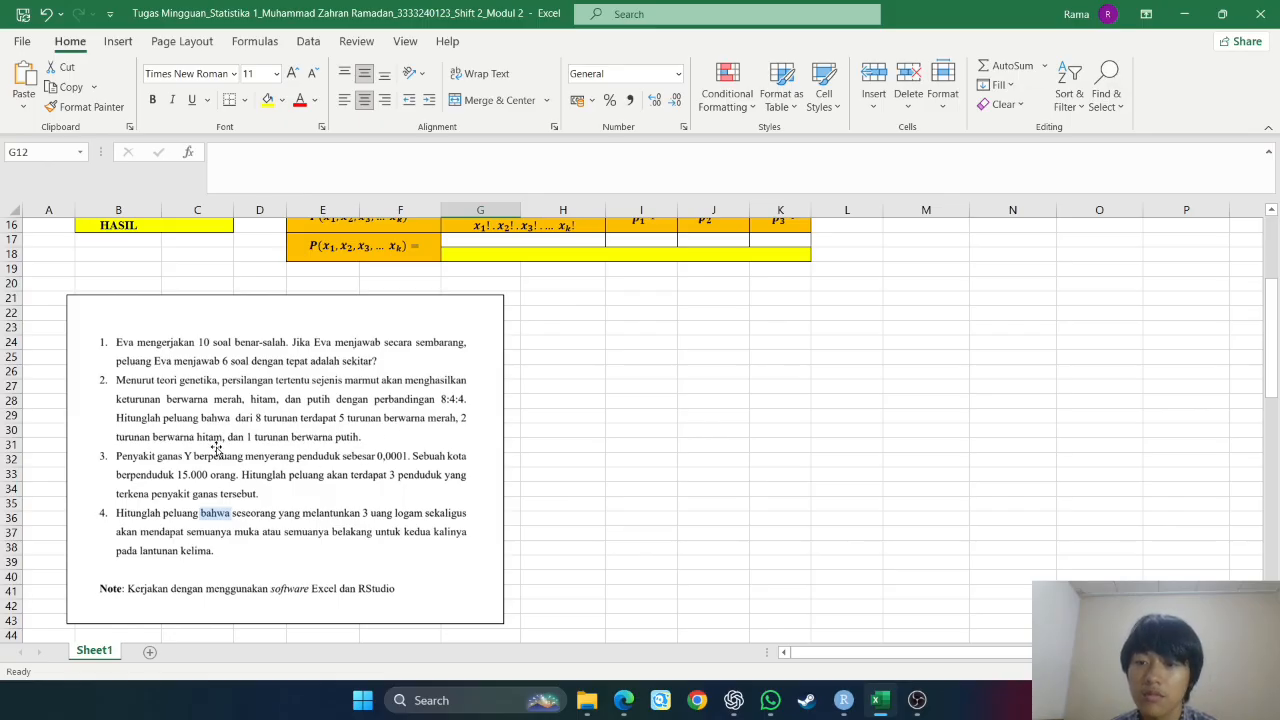
scroll(372, 447, up, 1)
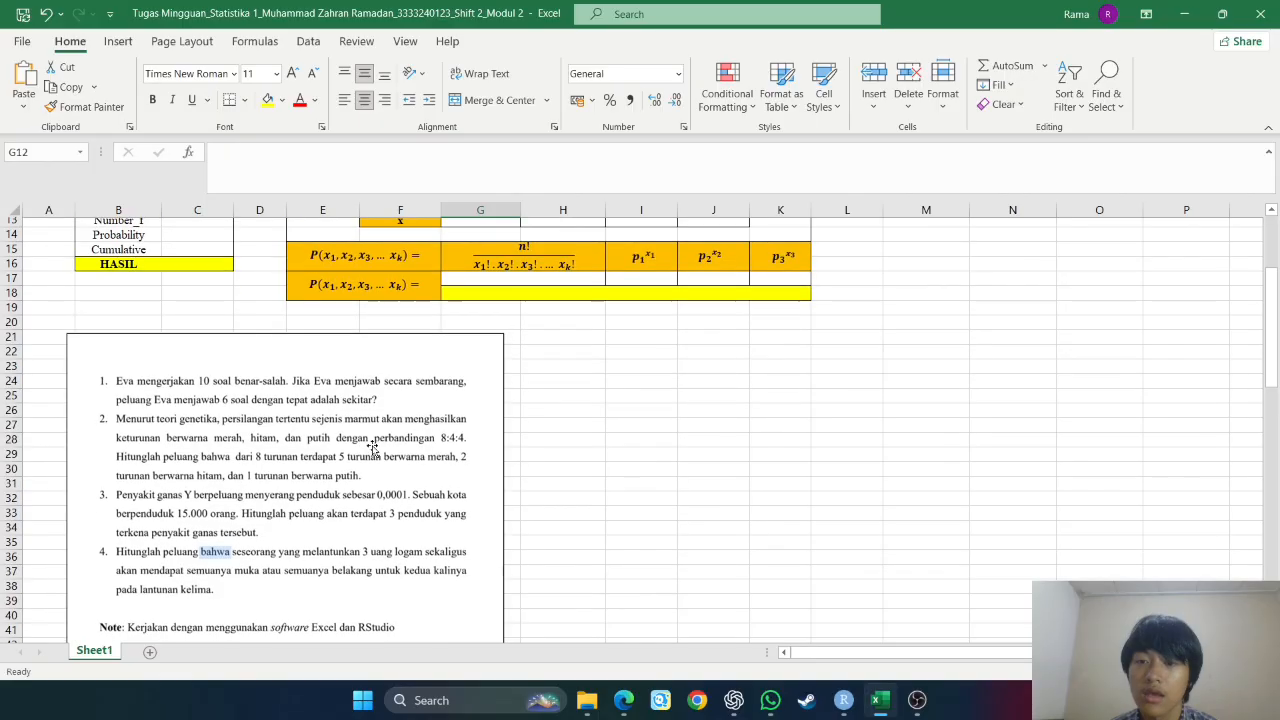
scroll(372, 447, up, 1)
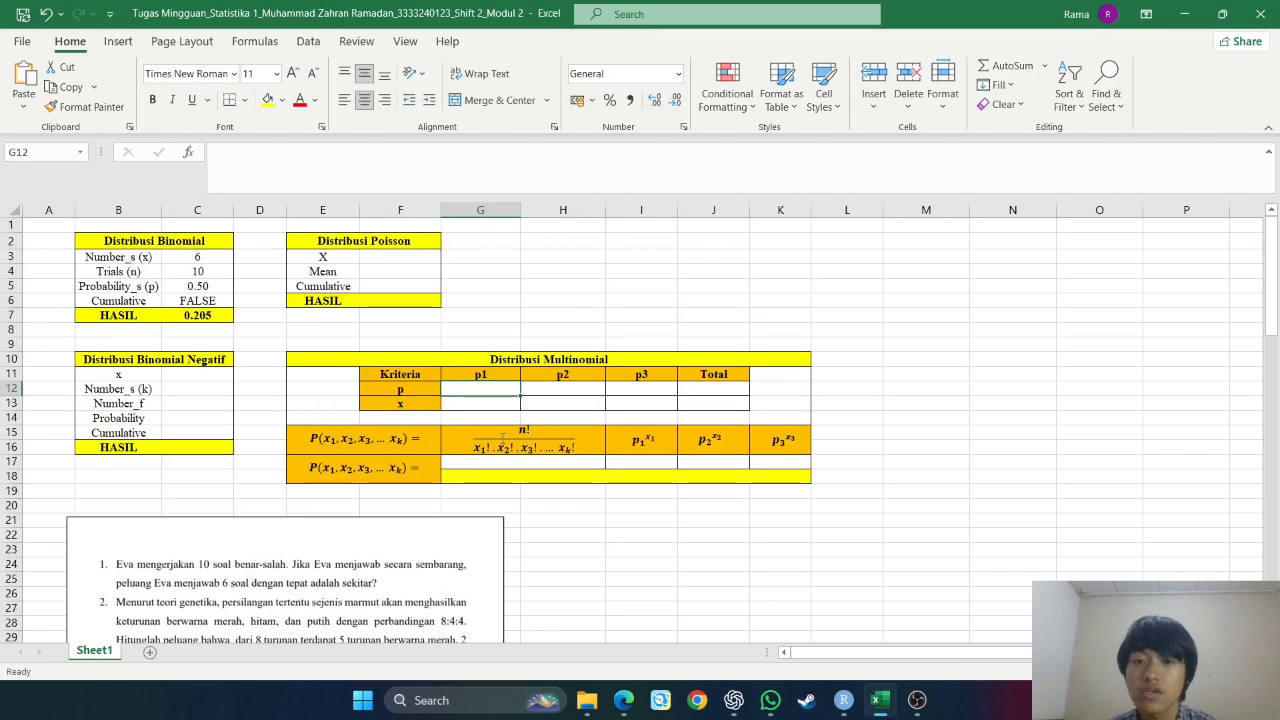
scroll(310, 465, down, 3)
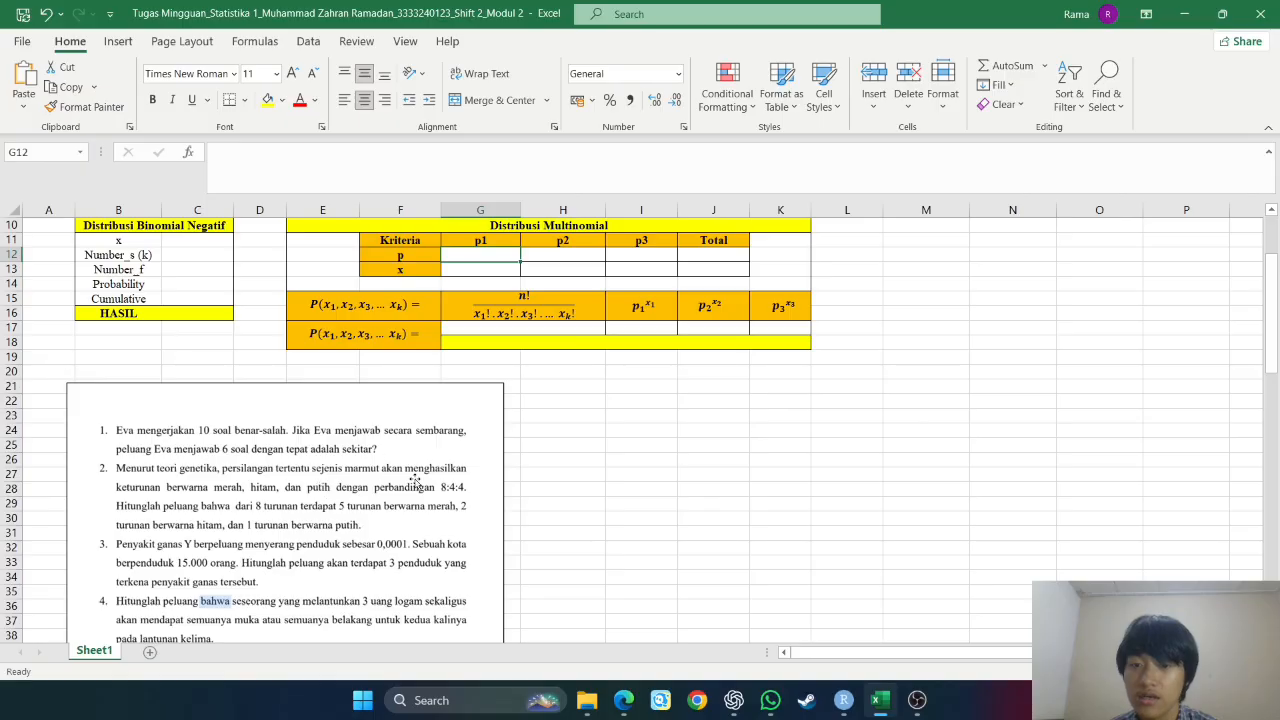
scroll(393, 413, up, 1)
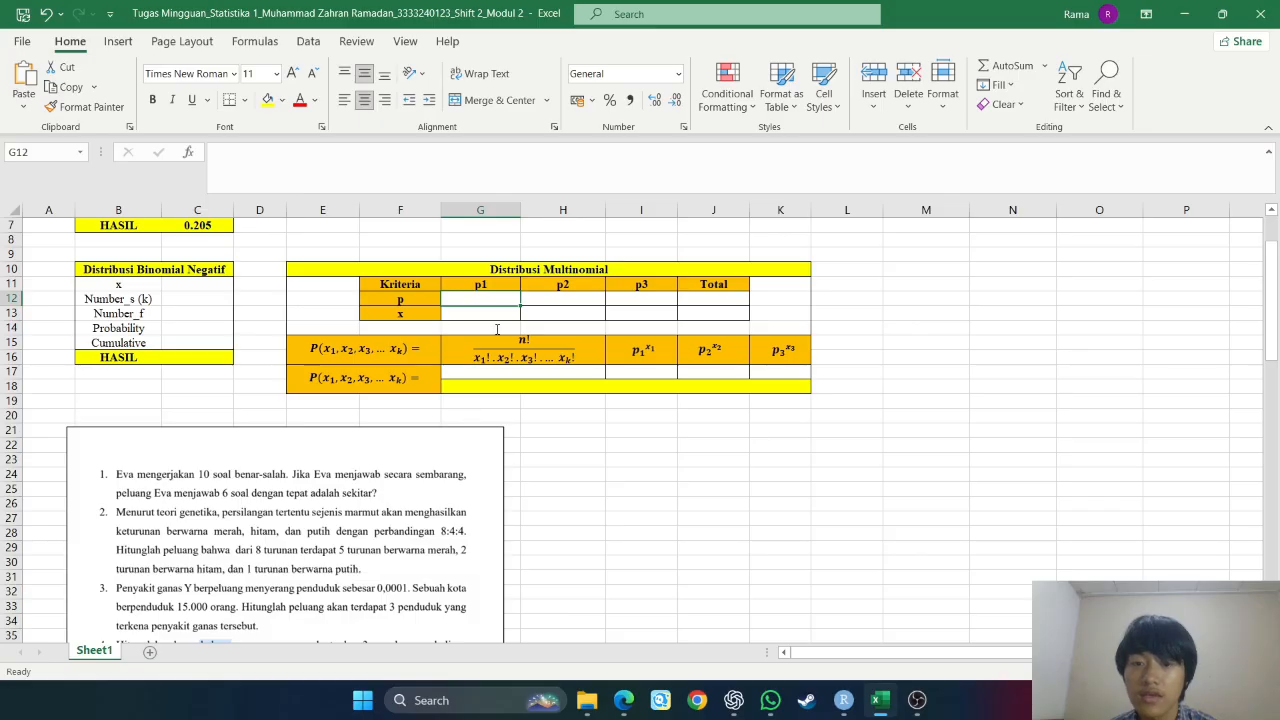
Fill the p row of the Distribusi Multinomial table with =8/16 for p1, =4/16 for p2 and =4/16 for p3.
text(=8)
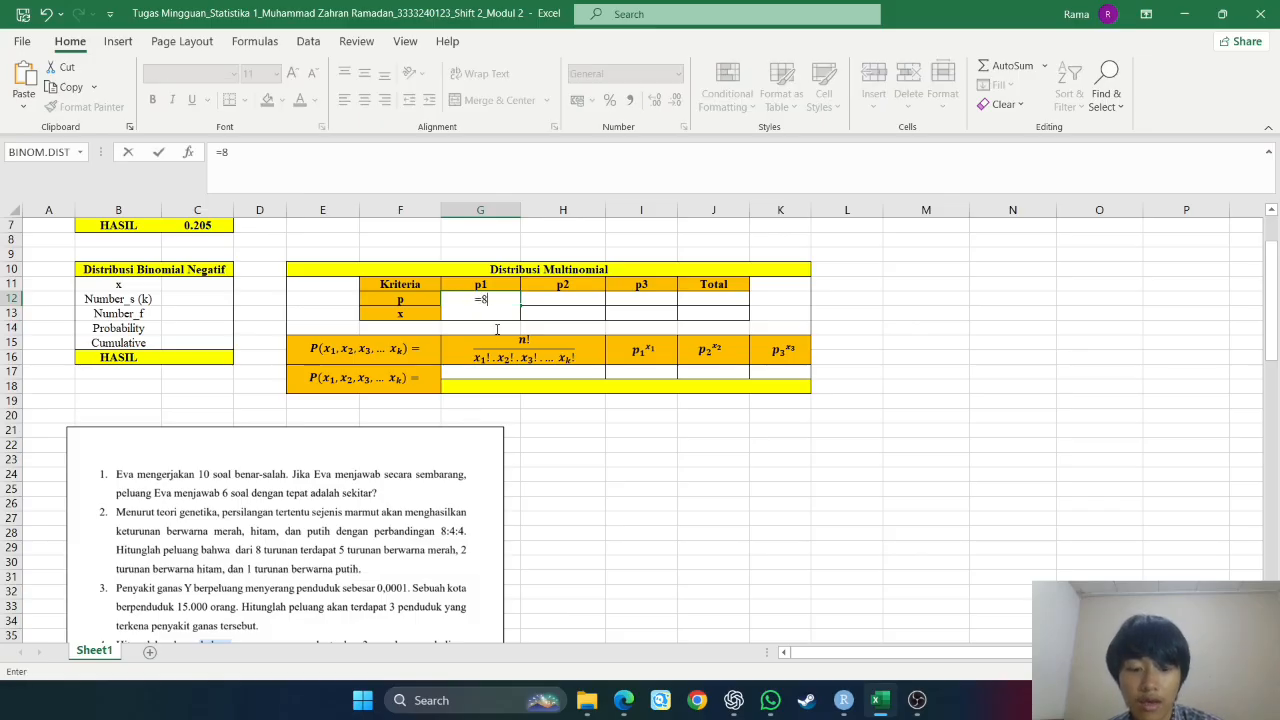
text(/16)
key(Return)
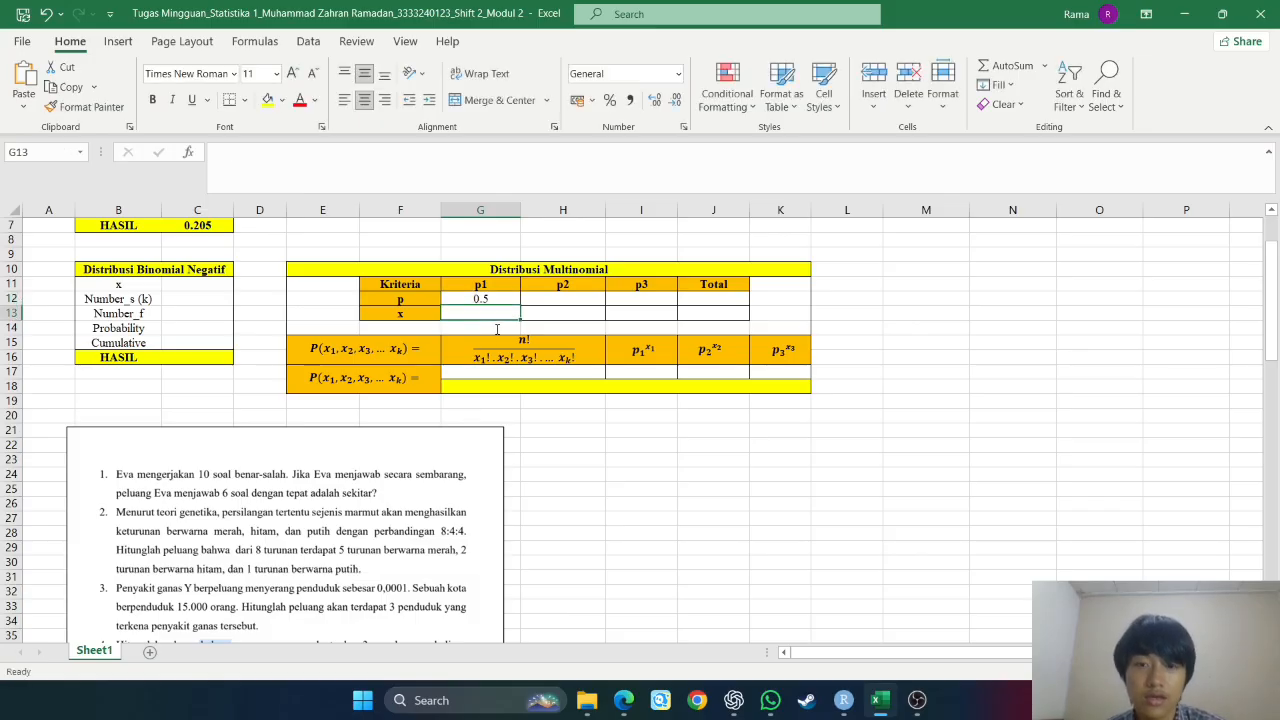
click(561, 299)
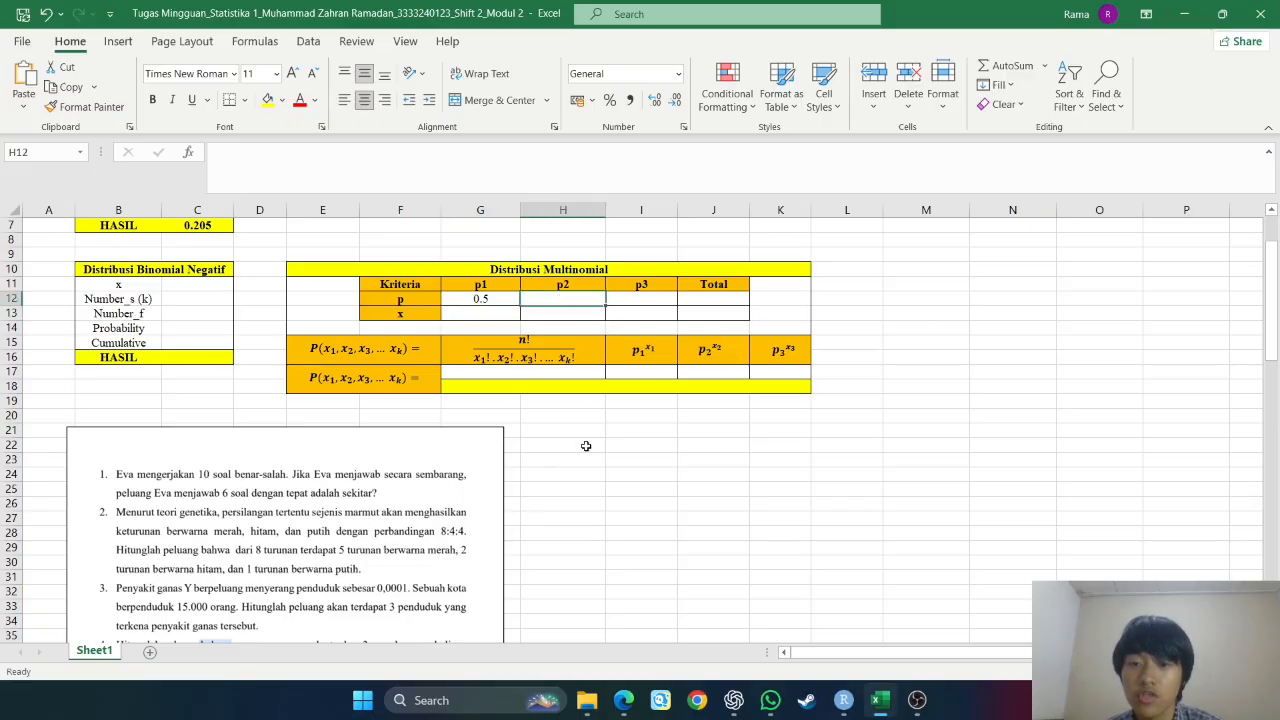
text(=4/1)
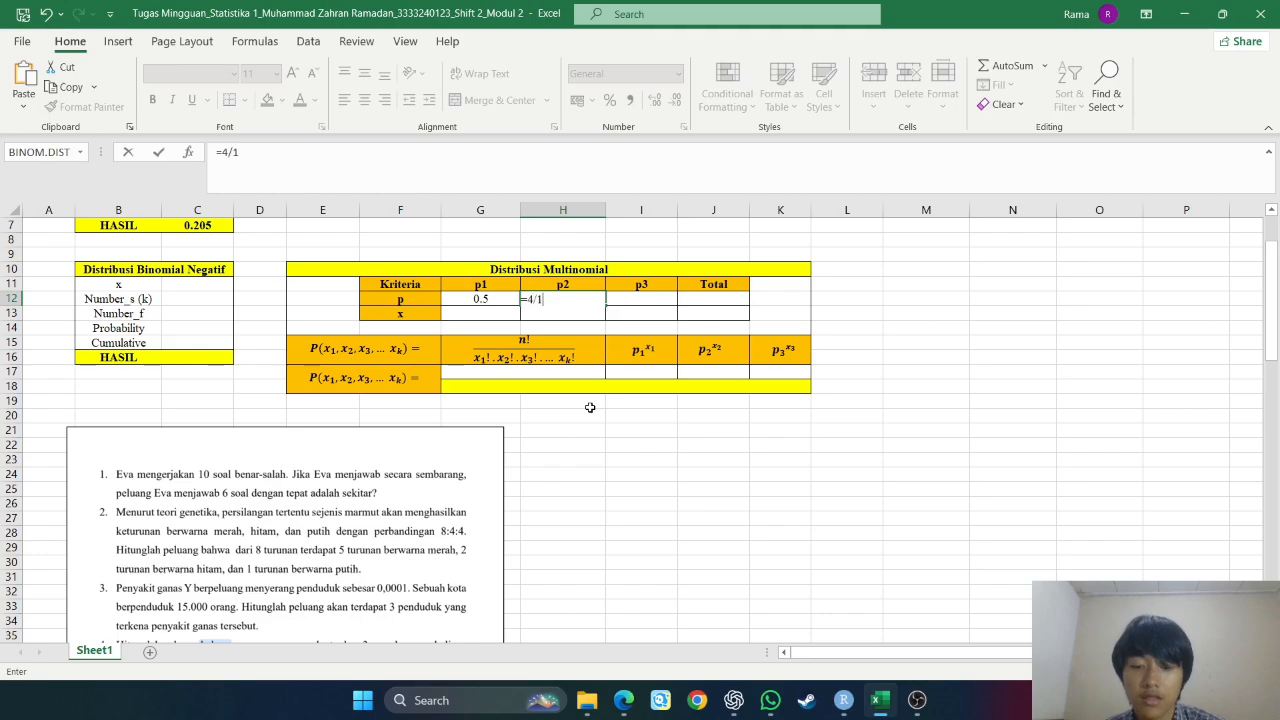
text(6)
key(Return)
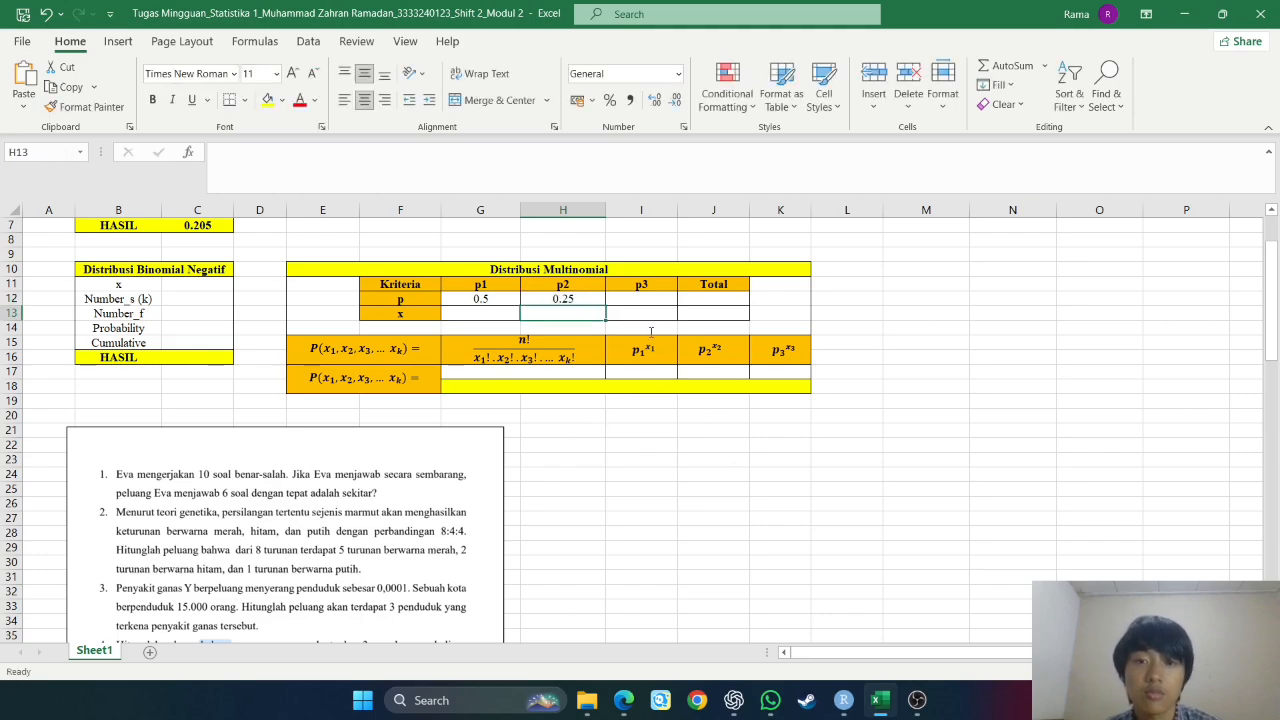
click(647, 299)
text(=4)
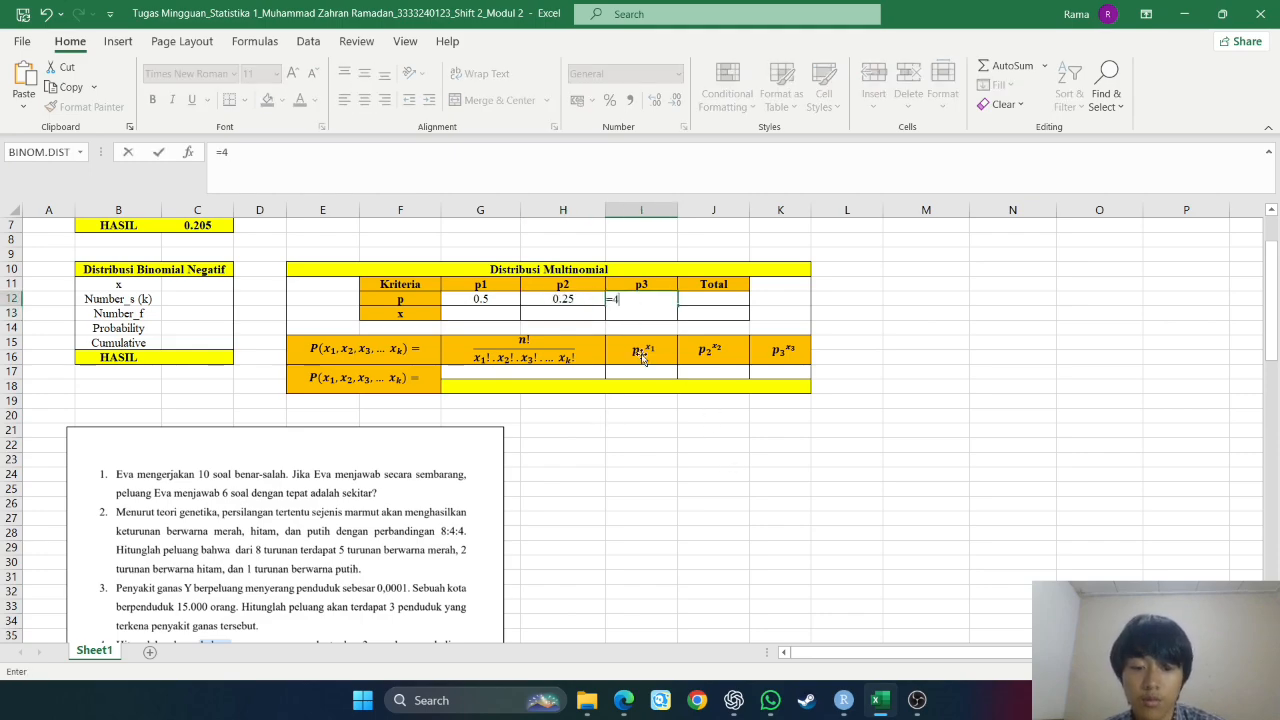
text(/16)
key(Return)
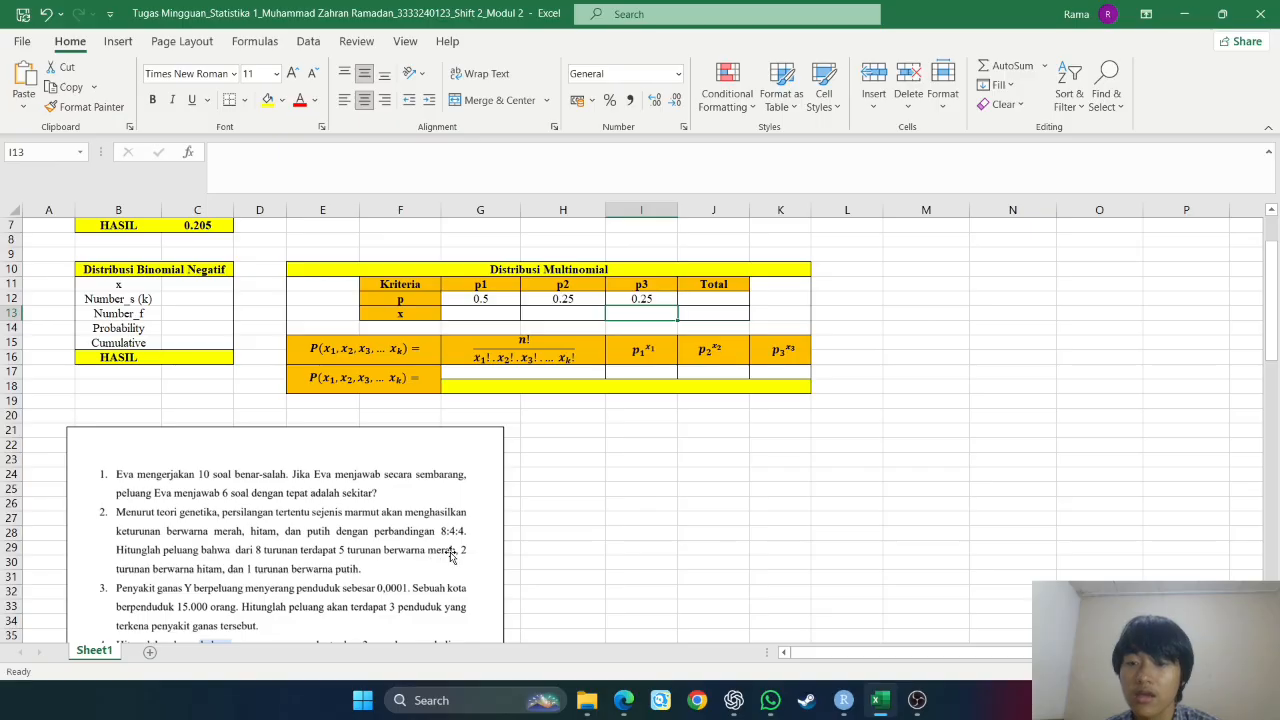
Fill the x row of the Distribusi Multinomial table with 5 for p1, 2 for p2 and 1 for p3.
click(471, 311)
text(5)
click(573, 311)
text(2)
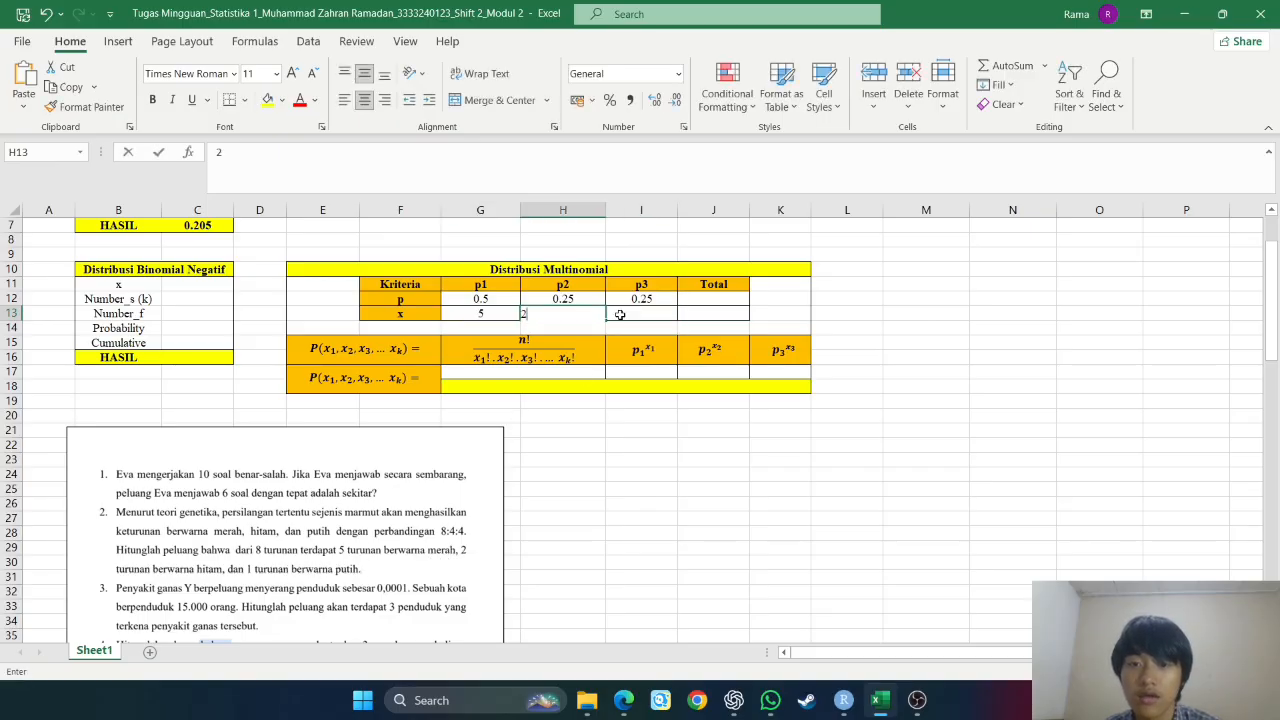
click(641, 313)
text(1)
click(641, 415)
Sum G12:I12 in the Total cell J12 and copy the formula down to the x row's total in J13.
click(497, 299)
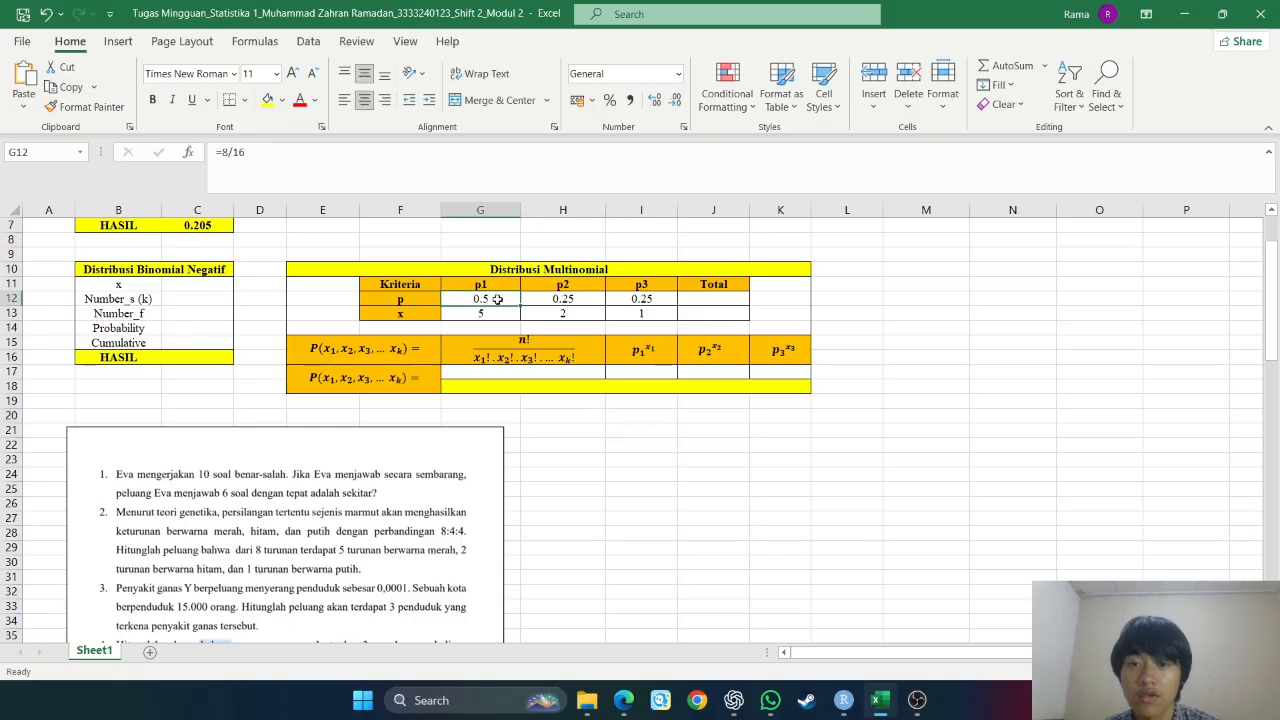
click(712, 300)
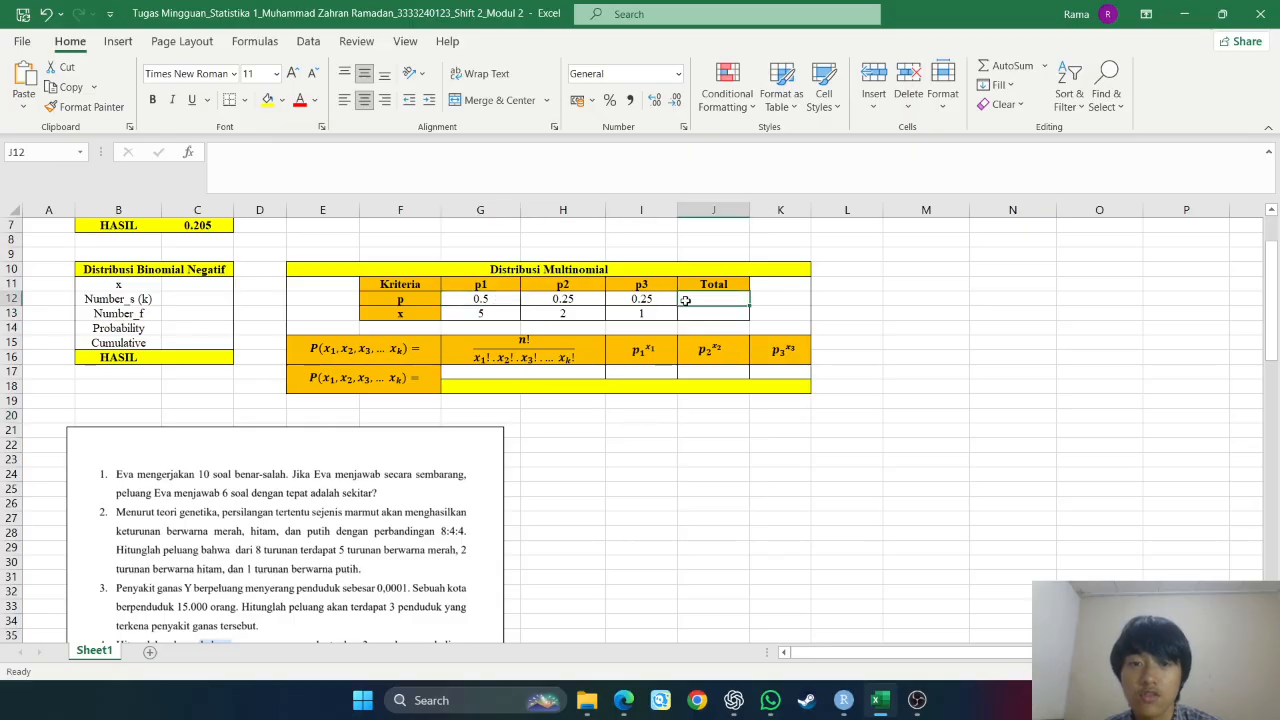
text(=su)
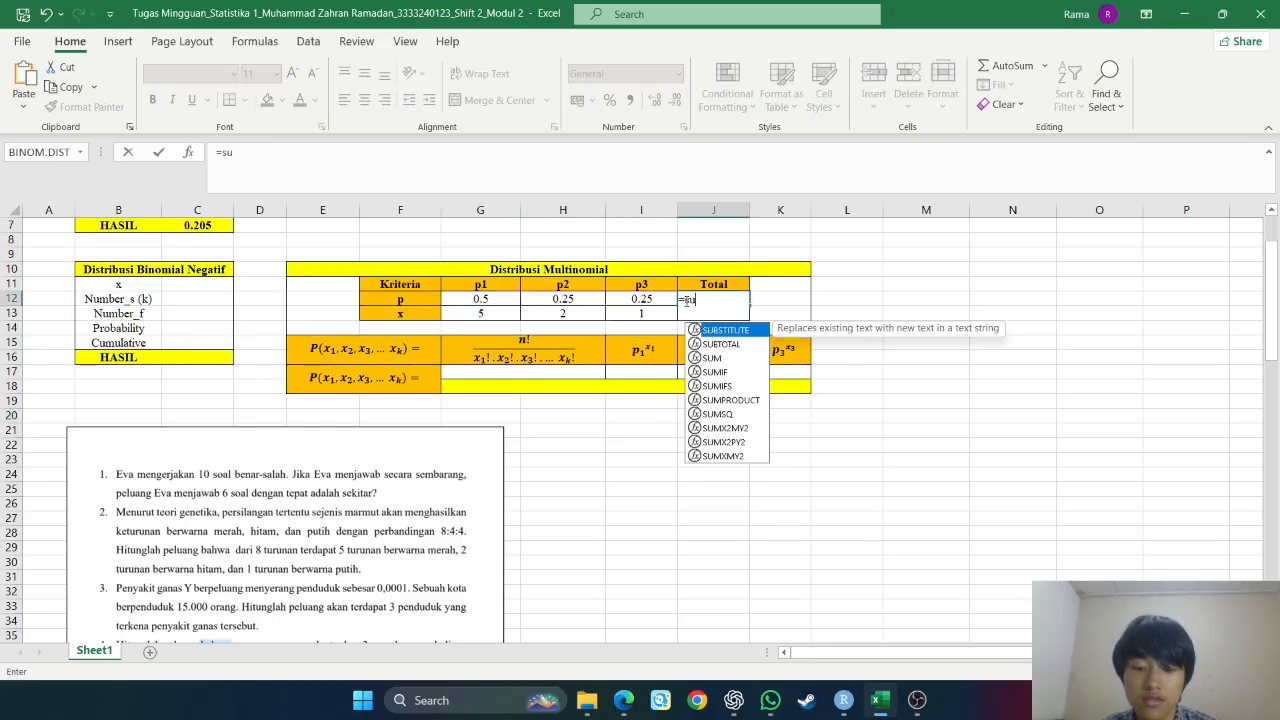
text(m()
drag(480, 299, 641, 300)
text())
key(Return)
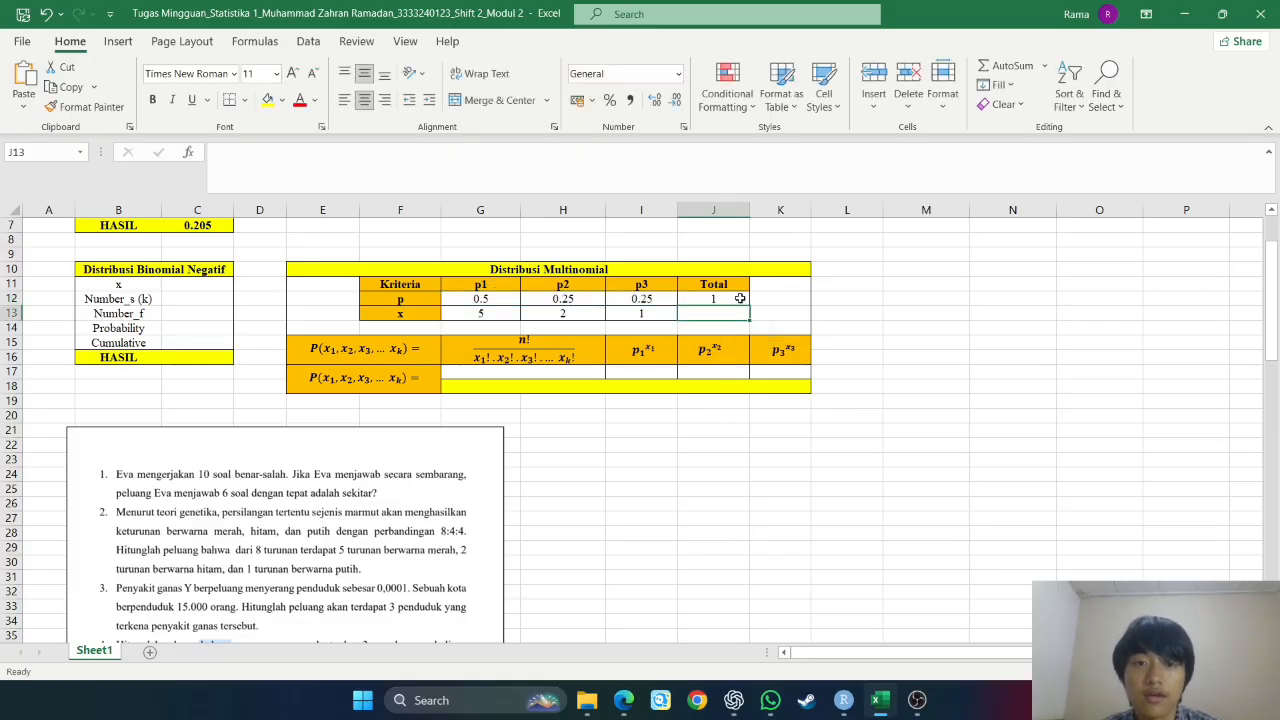
click(740, 299)
drag(749, 306, 746, 318)
drag(664, 472, 660, 460)
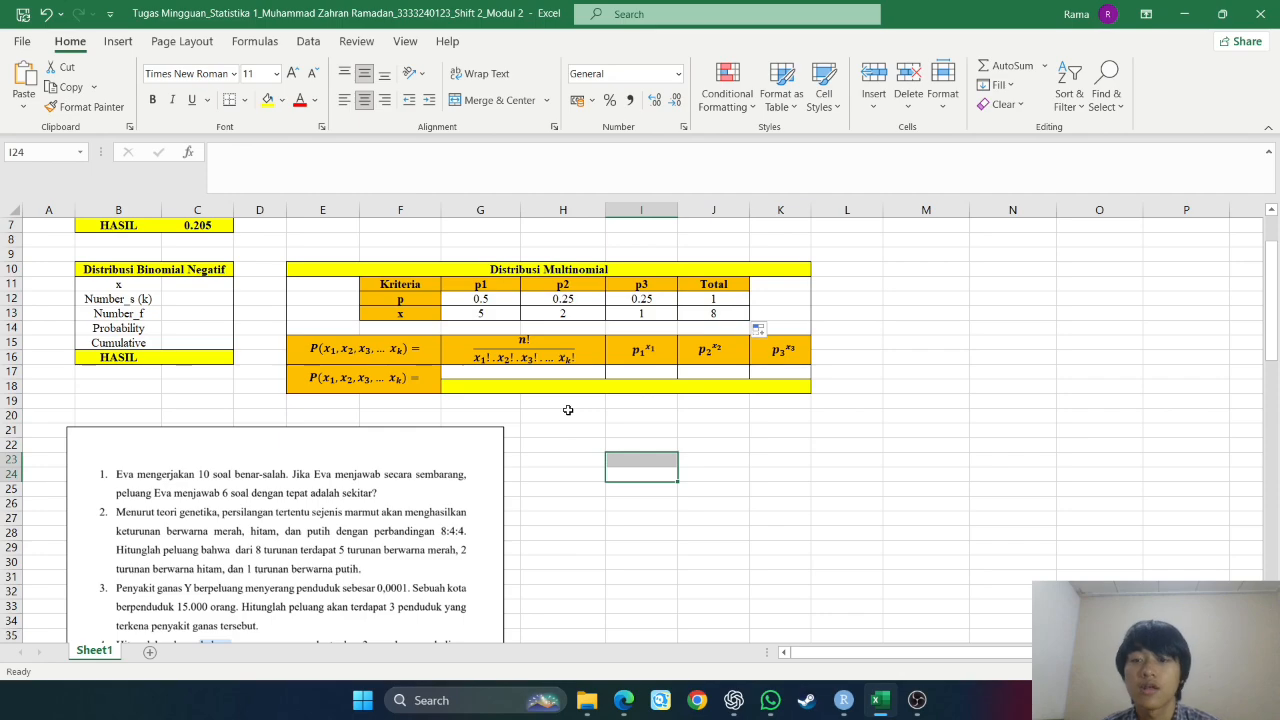
Calculate the multinomial coefficient in G17 with MULTINOMIAL, using the ranges G12:I12 and G13:I13.
click(527, 372)
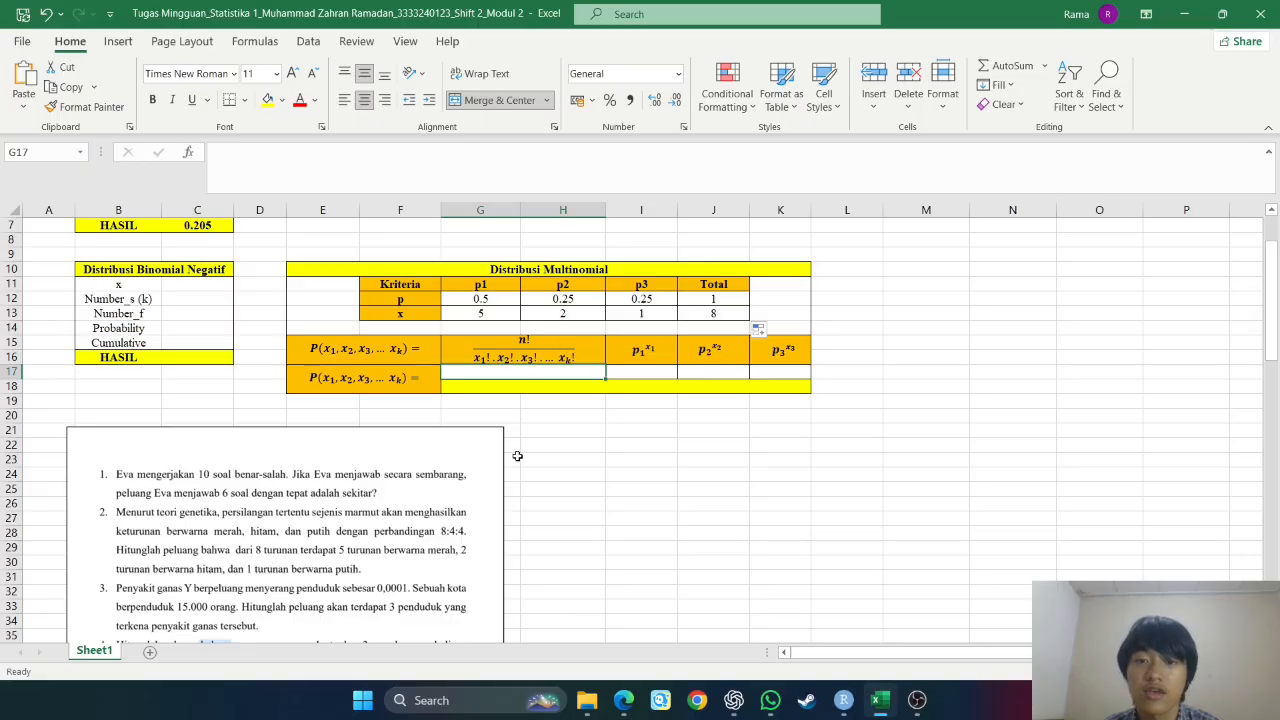
click(545, 366)
click(612, 414)
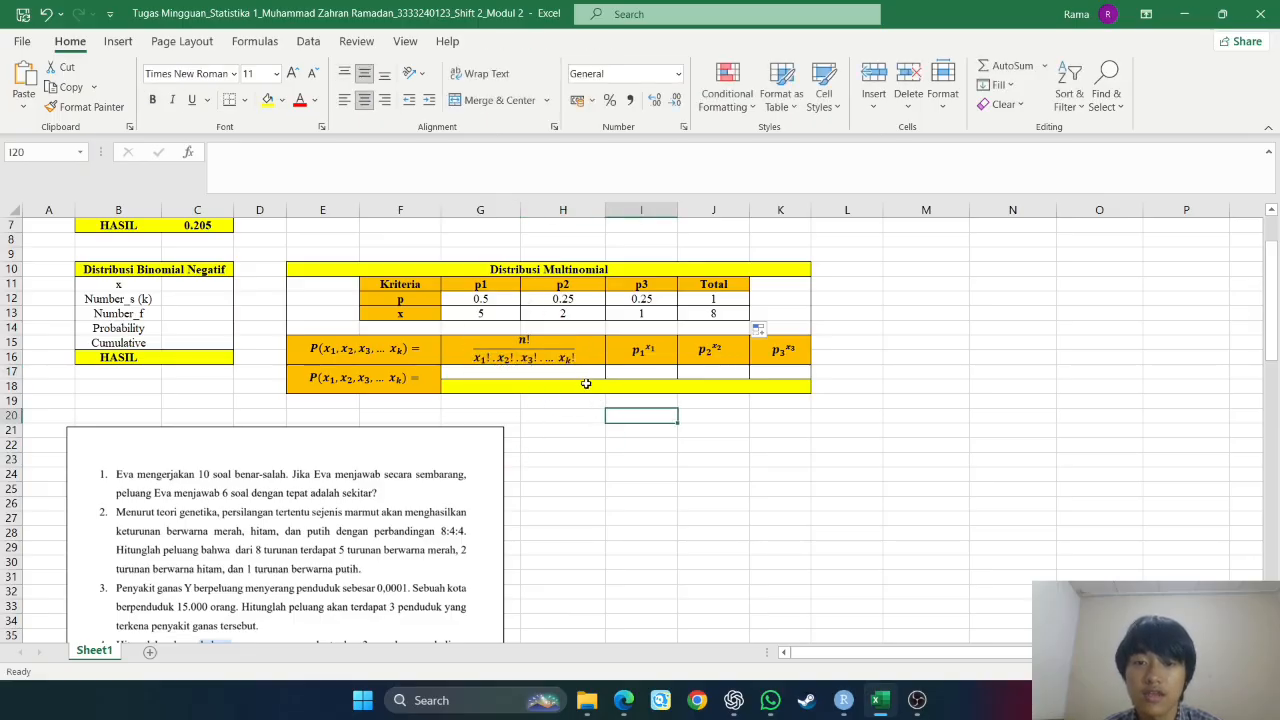
click(585, 378)
text(=)
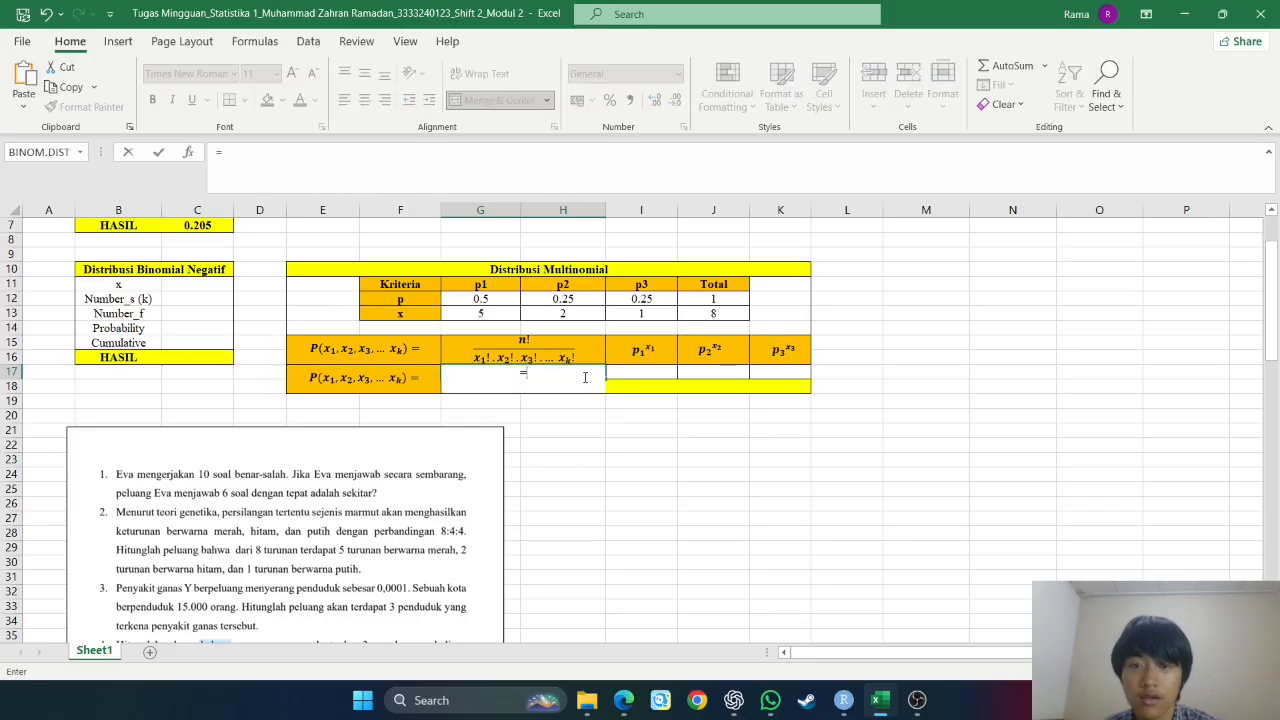
text(mul)
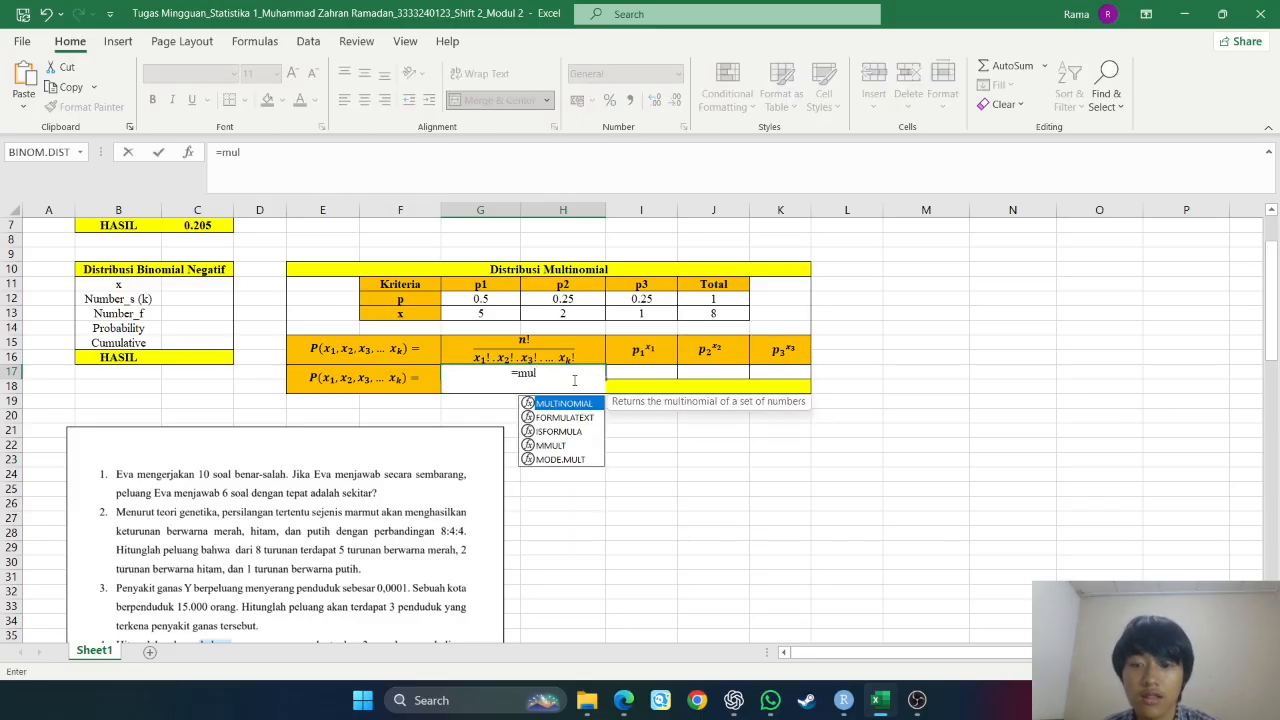
key(Tab)
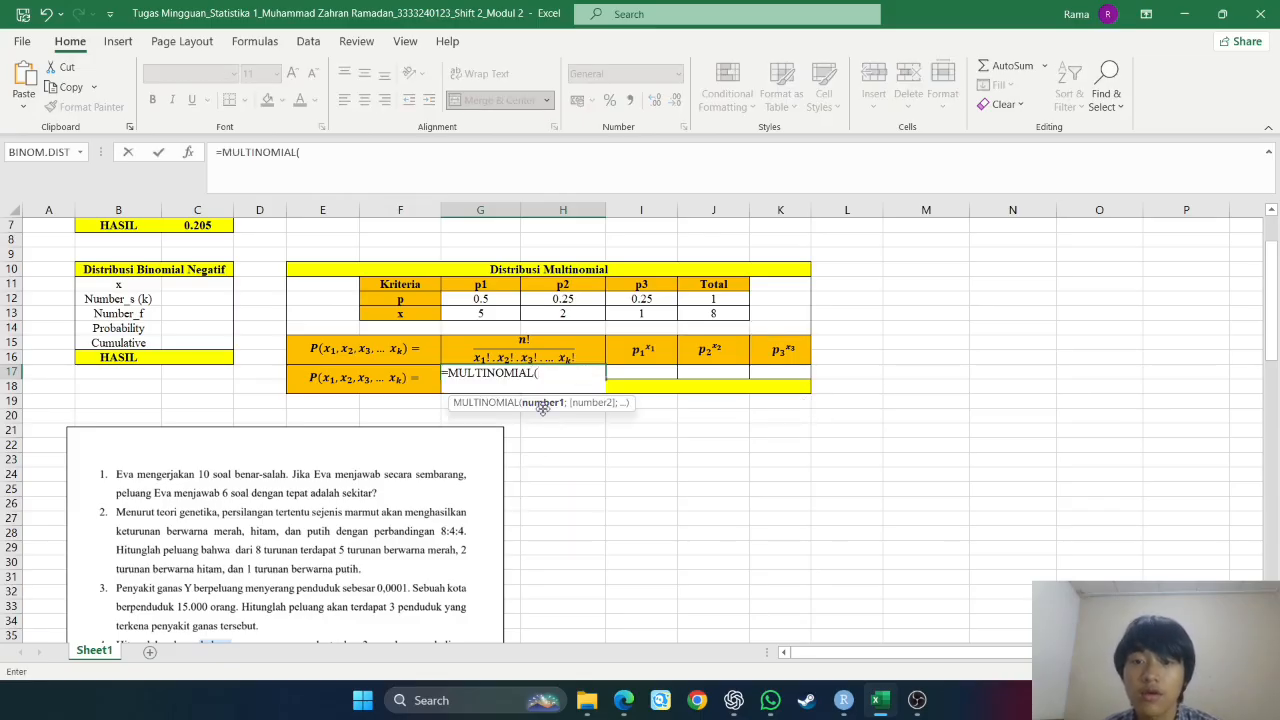
drag(487, 302, 627, 299)
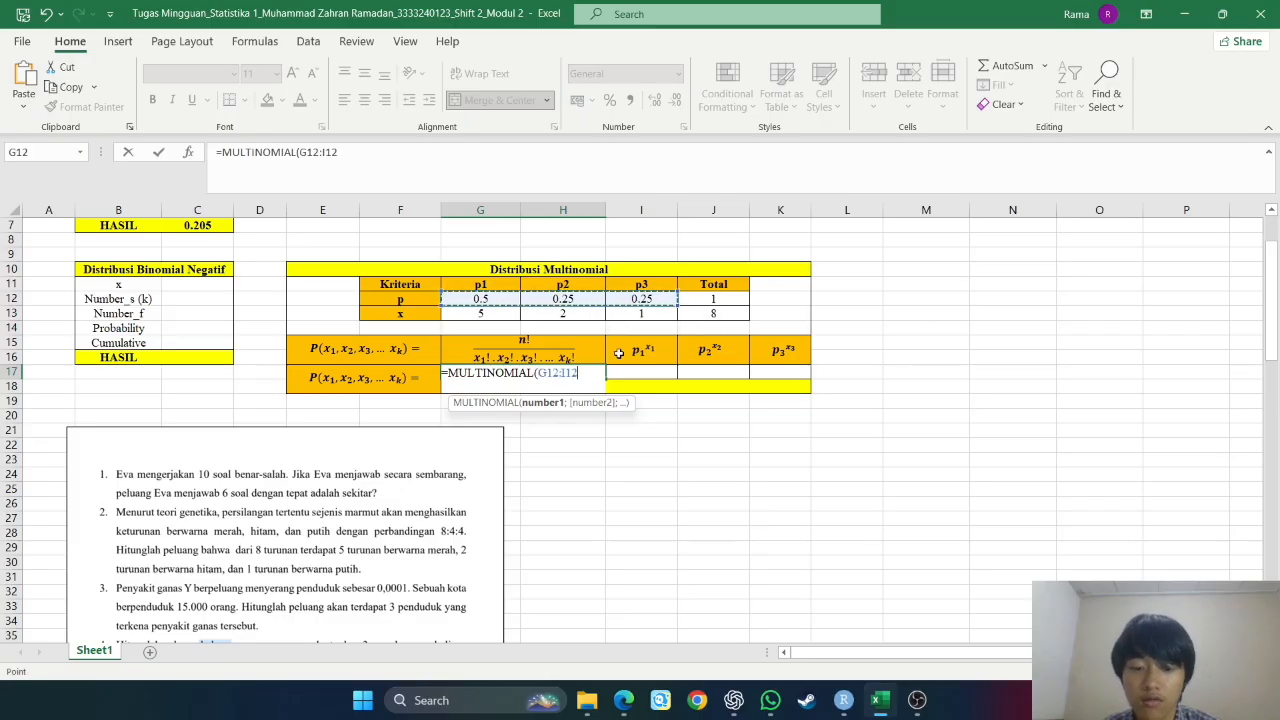
text(;)
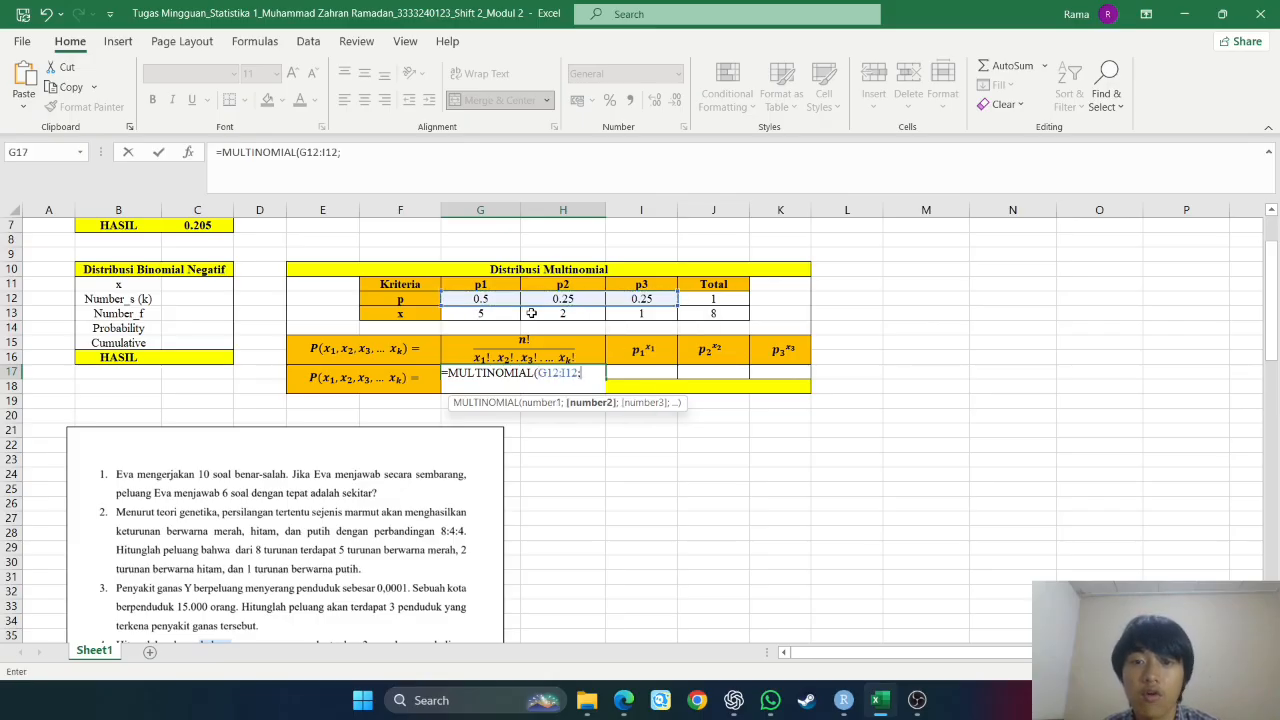
drag(486, 314, 630, 320)
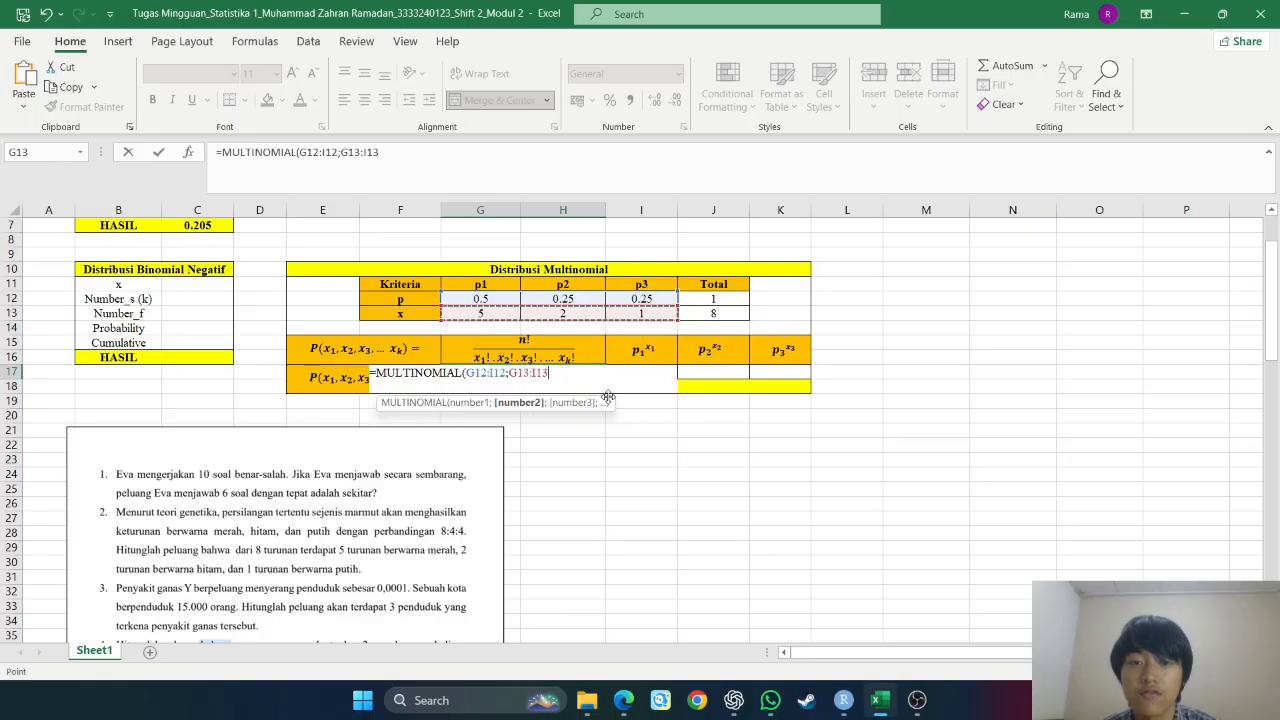
text())
key(Return)
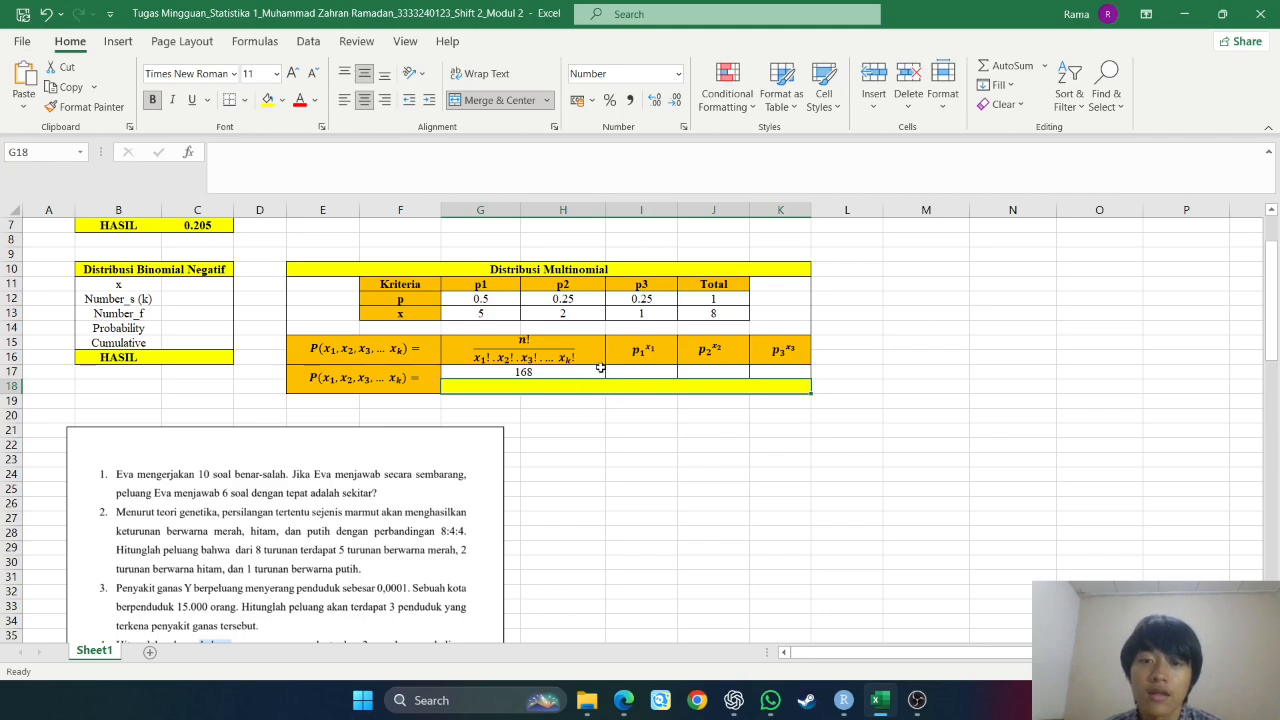
Calculate p1 to the power x1 in I17 with =G12^G13 and copy the formula across to K17.
click(656, 372)
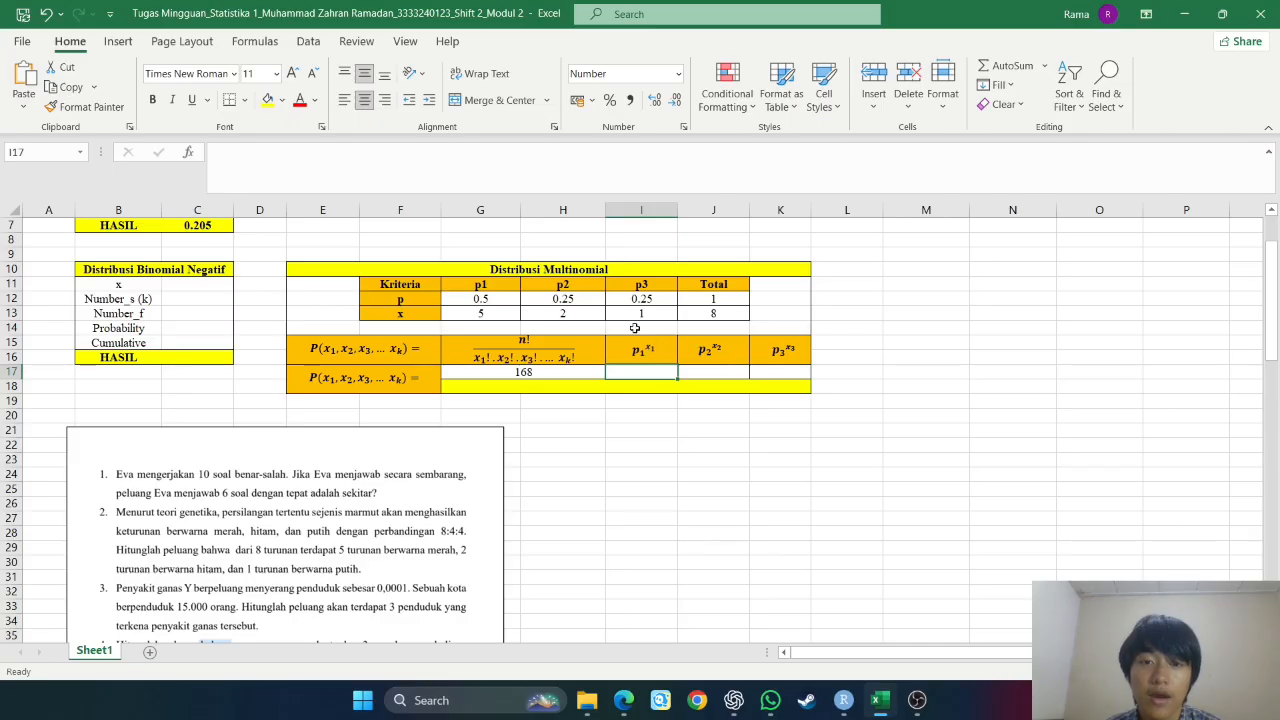
text(=)
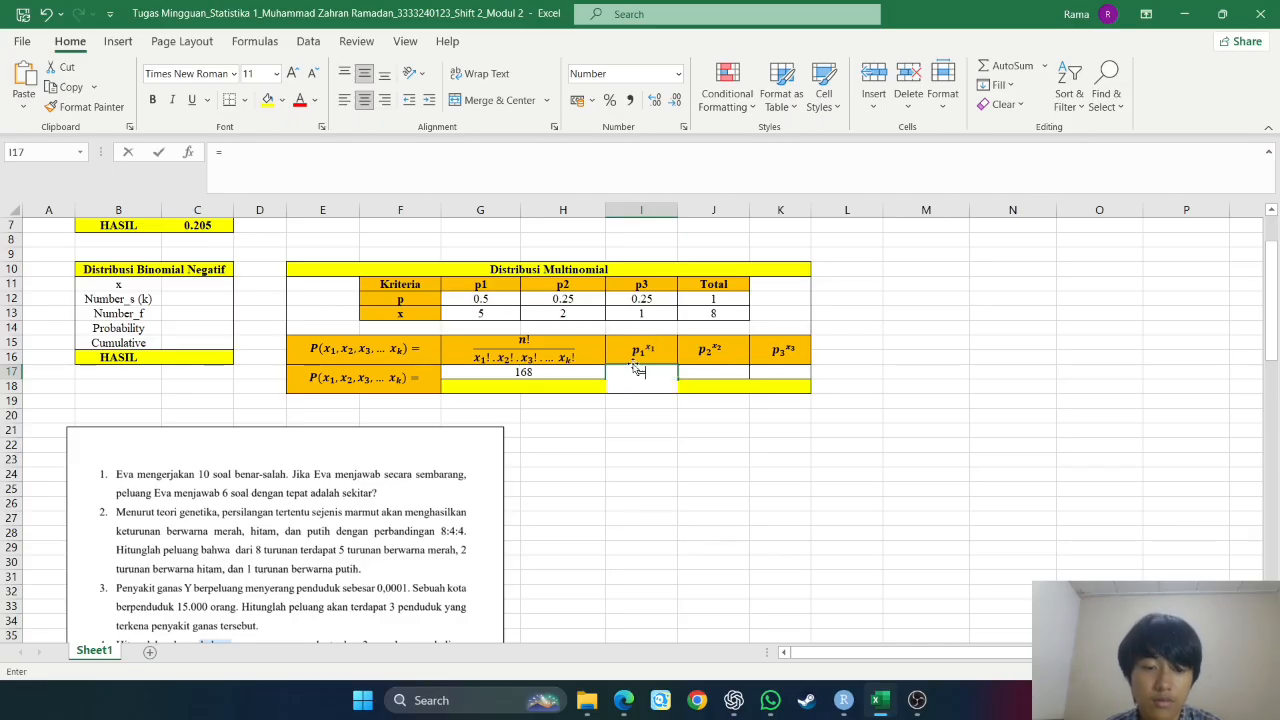
click(487, 300)
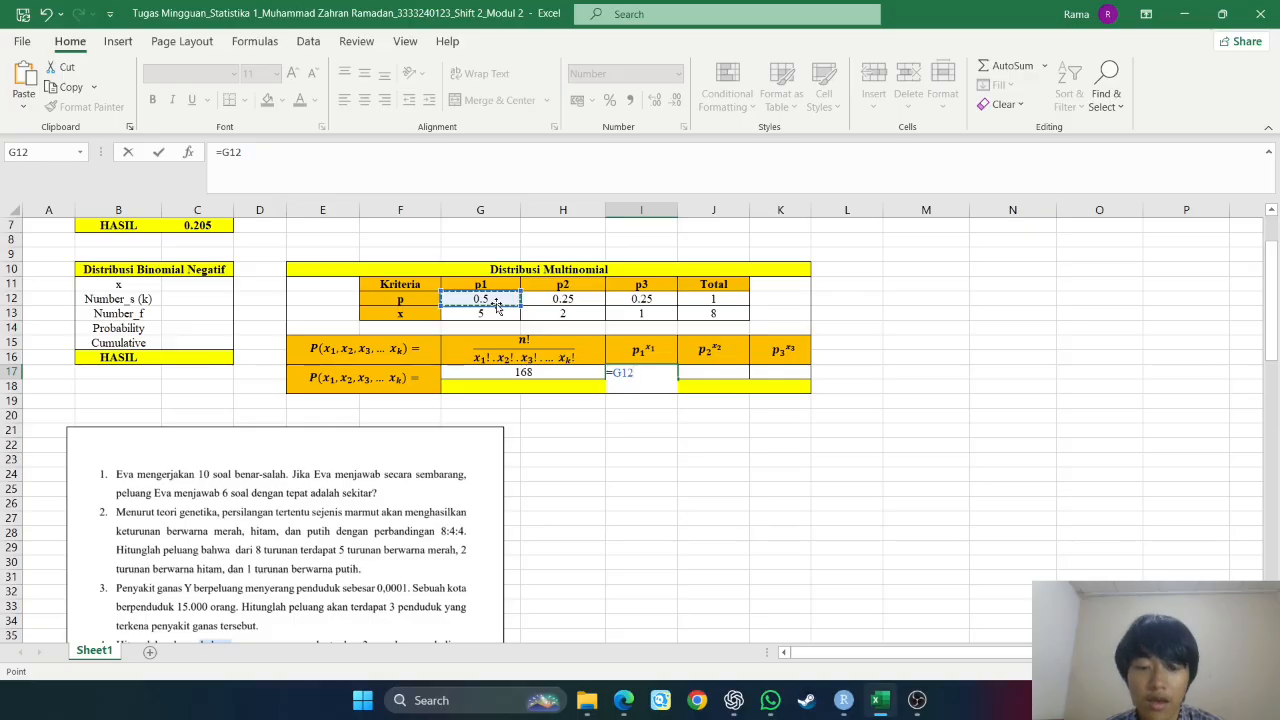
text(^)
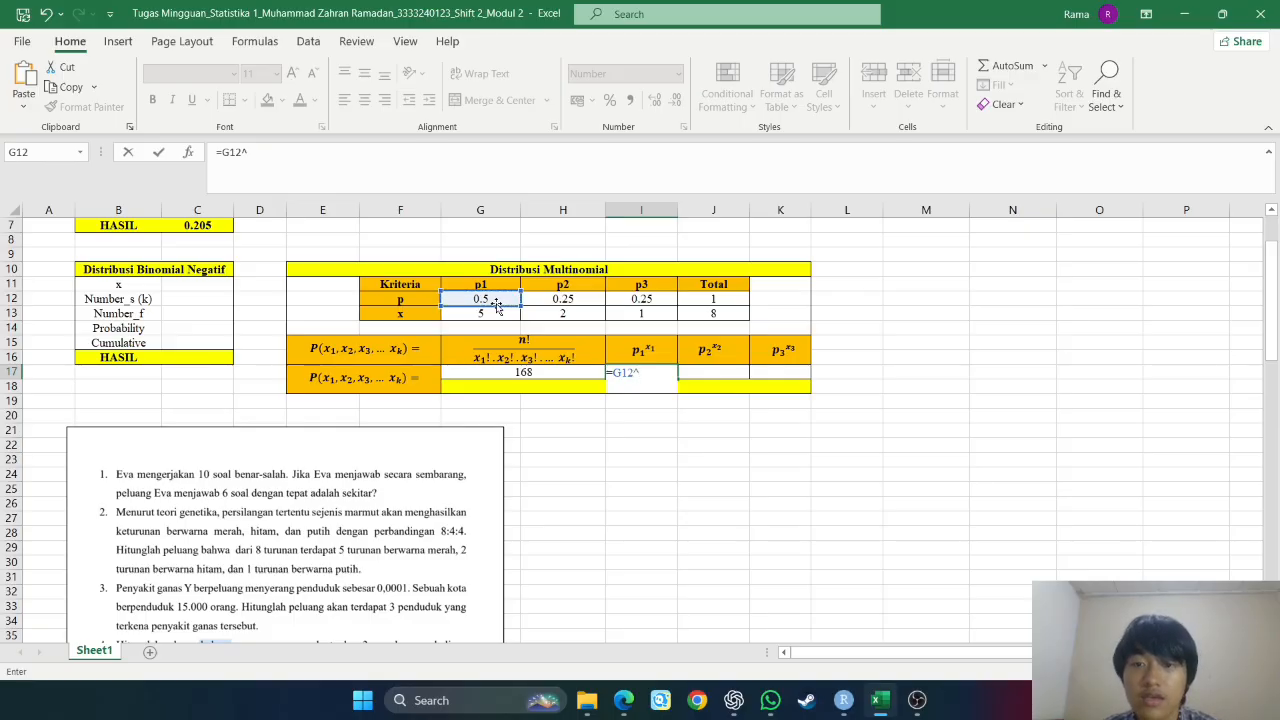
click(480, 314)
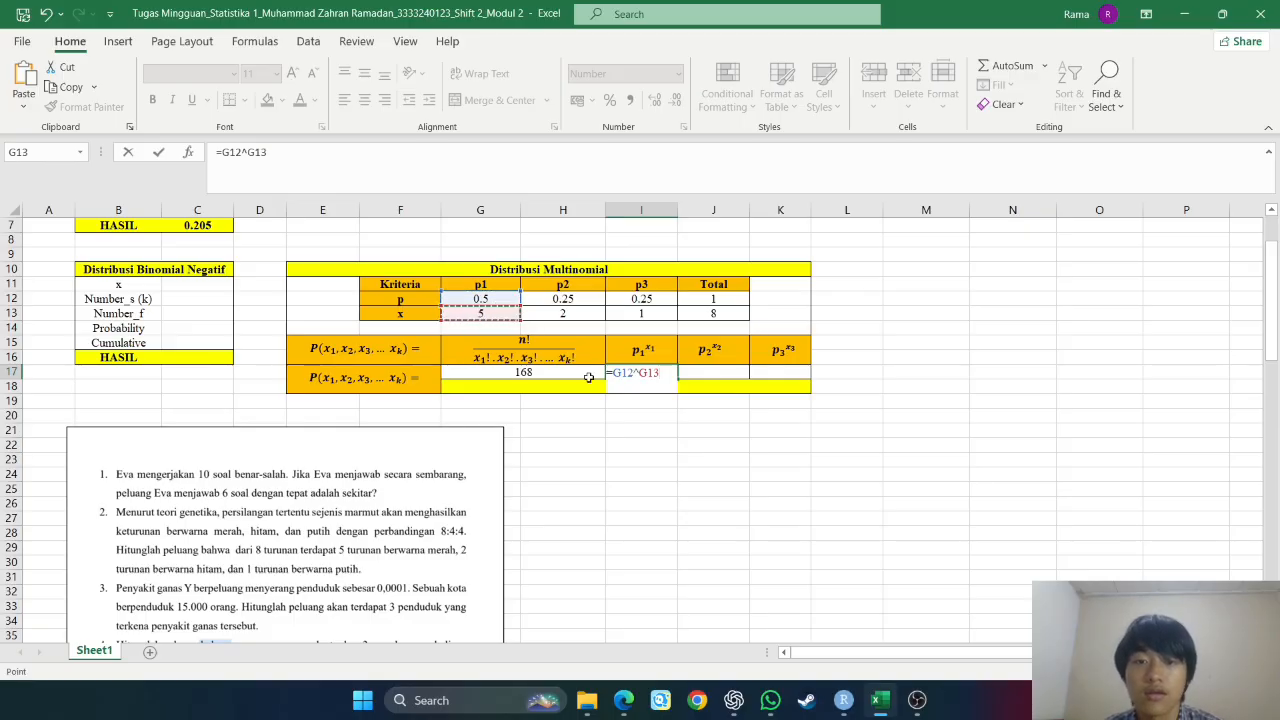
key(Return)
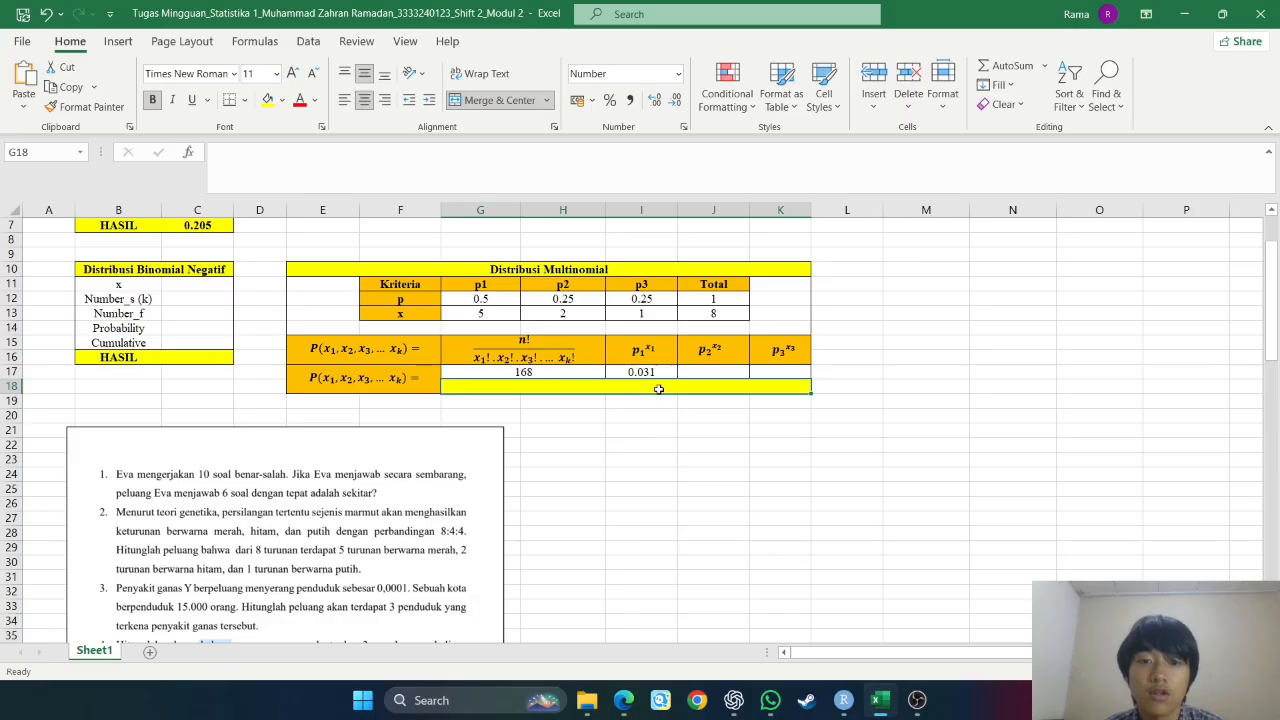
click(655, 372)
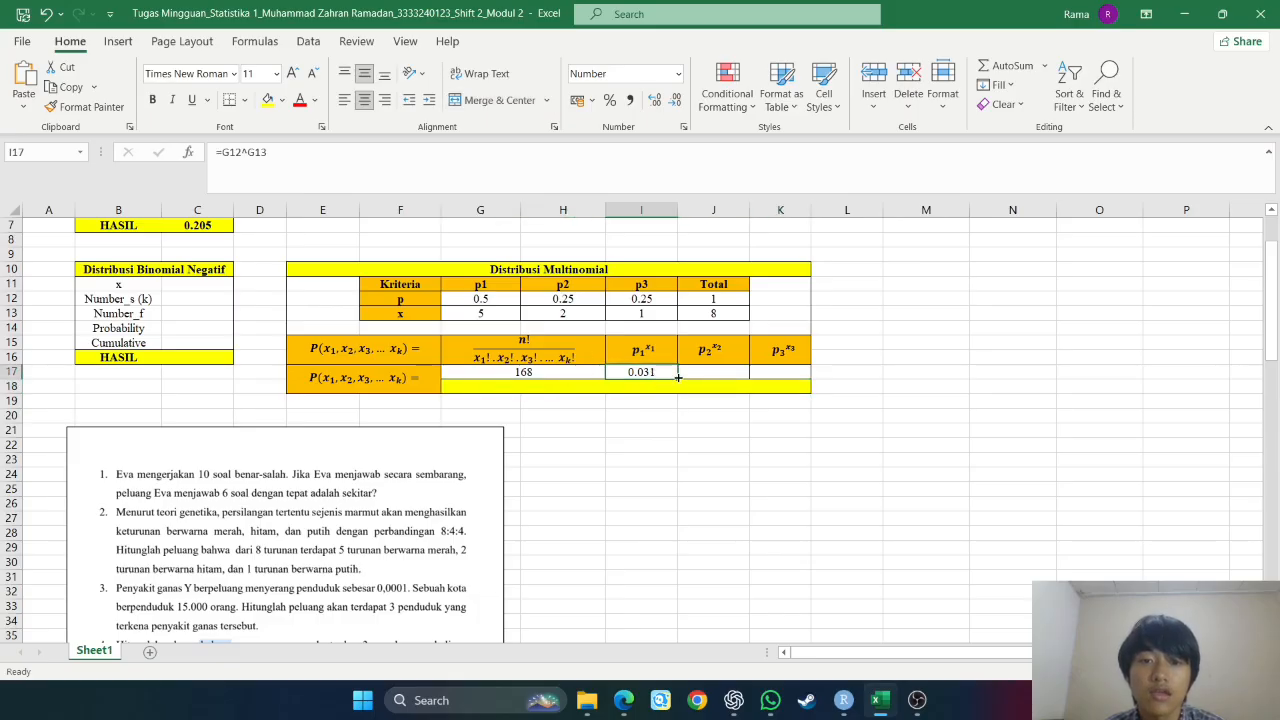
drag(678, 377, 780, 371)
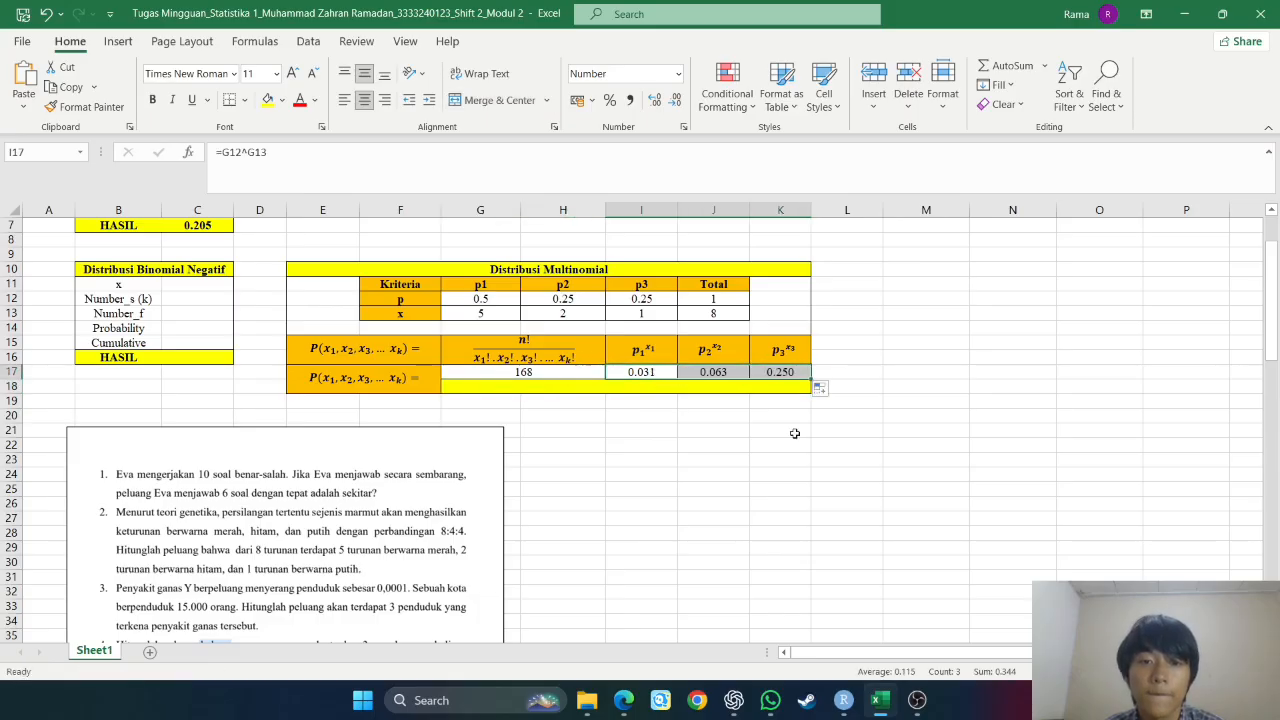
click(758, 446)
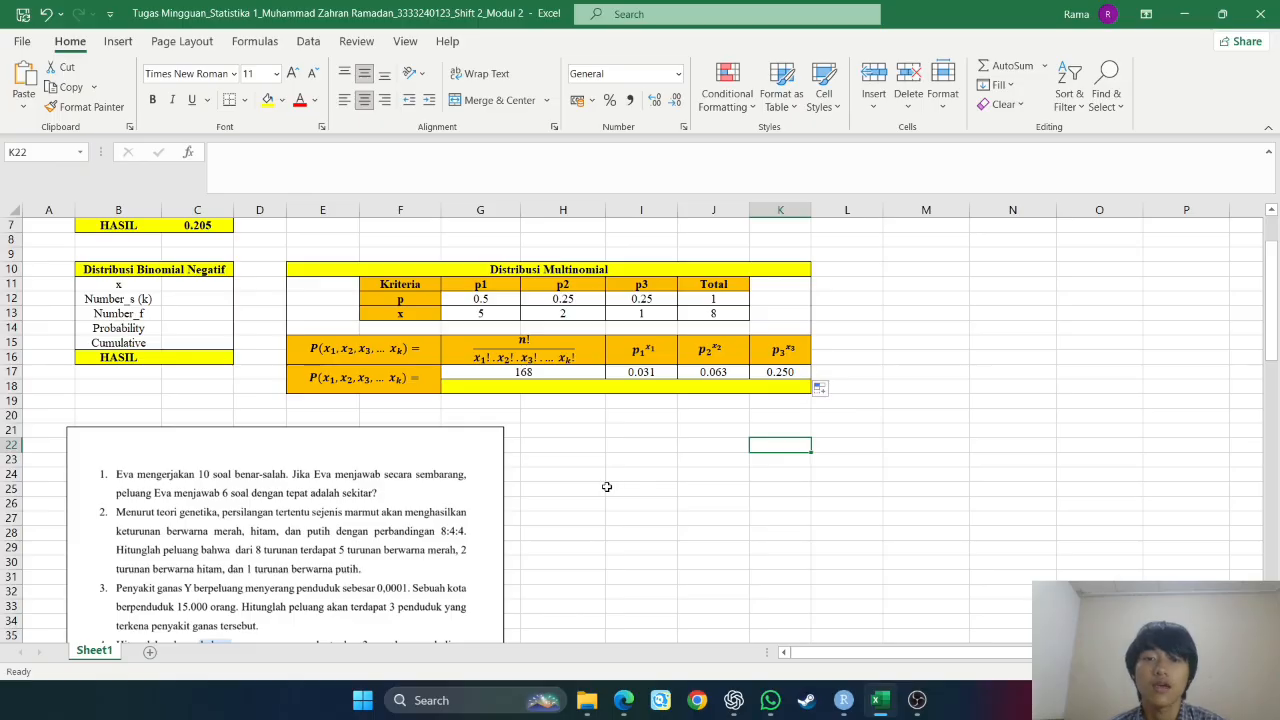
Calculate the multinomial probability in the result cell G18 with the formula =G17*I17*J17*K17.
scroll(608, 486, down, 1)
click(518, 343)
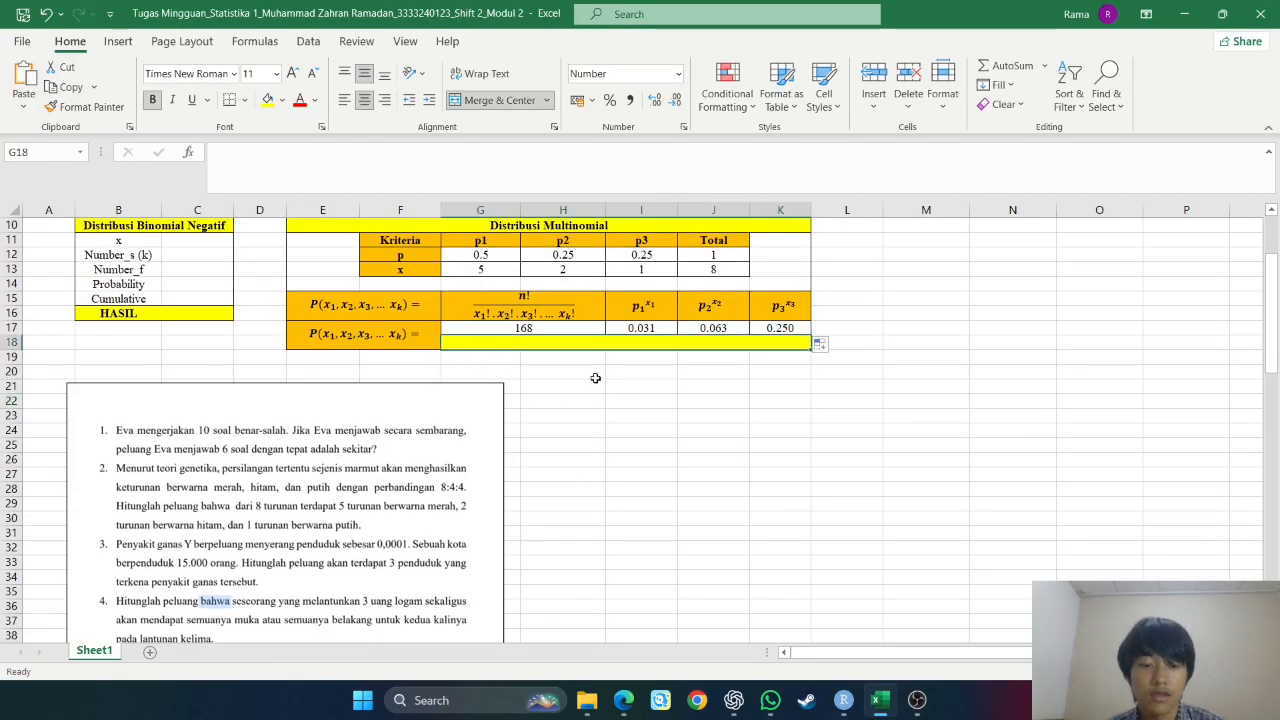
text(=)
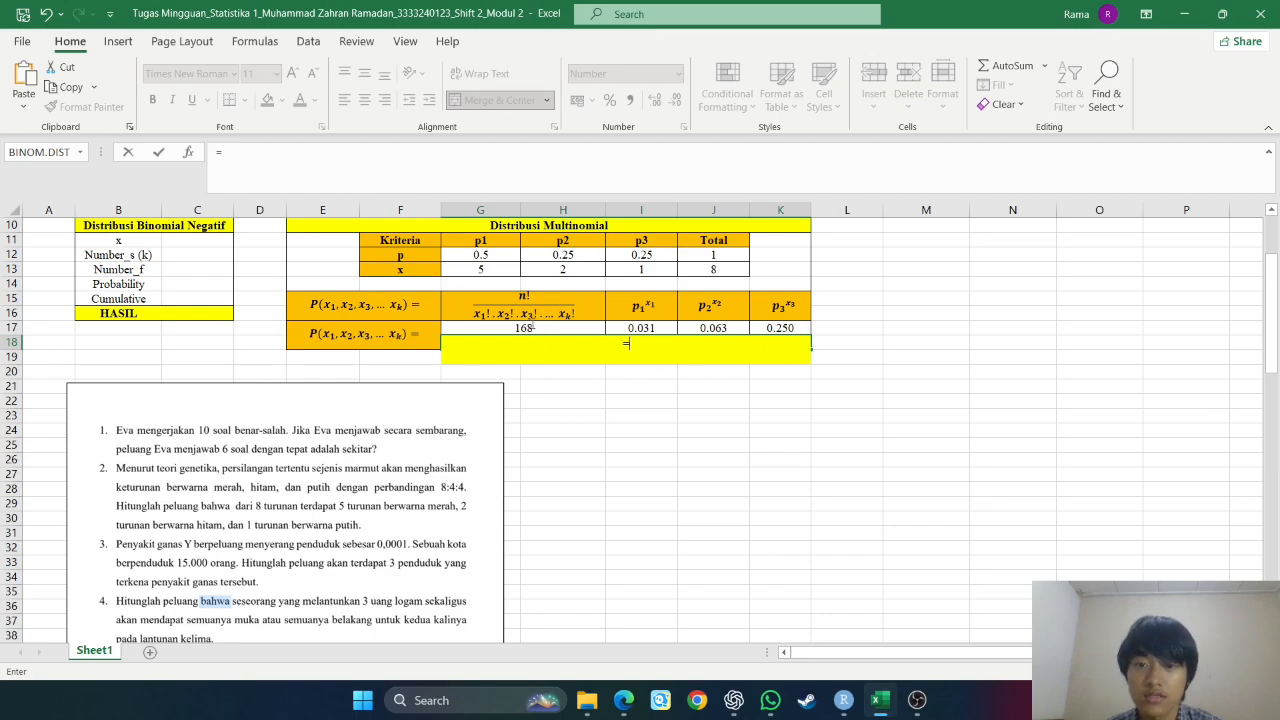
click(526, 329)
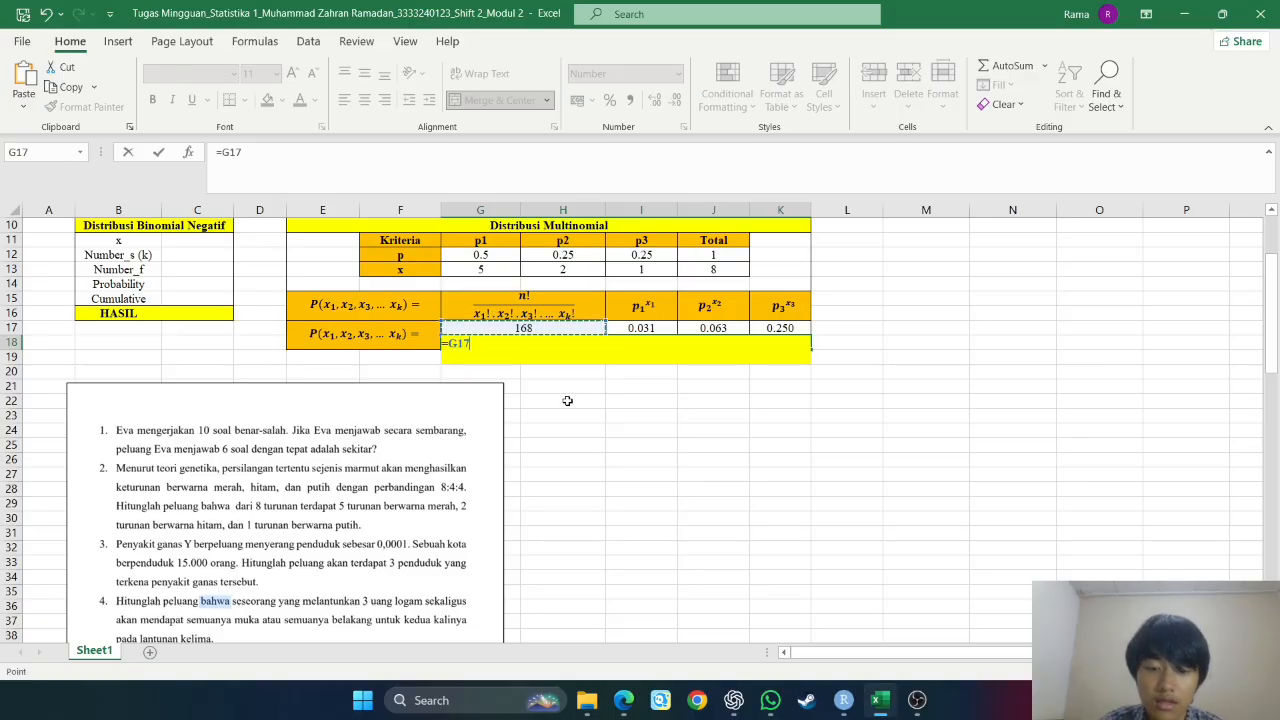
text(*)
click(645, 328)
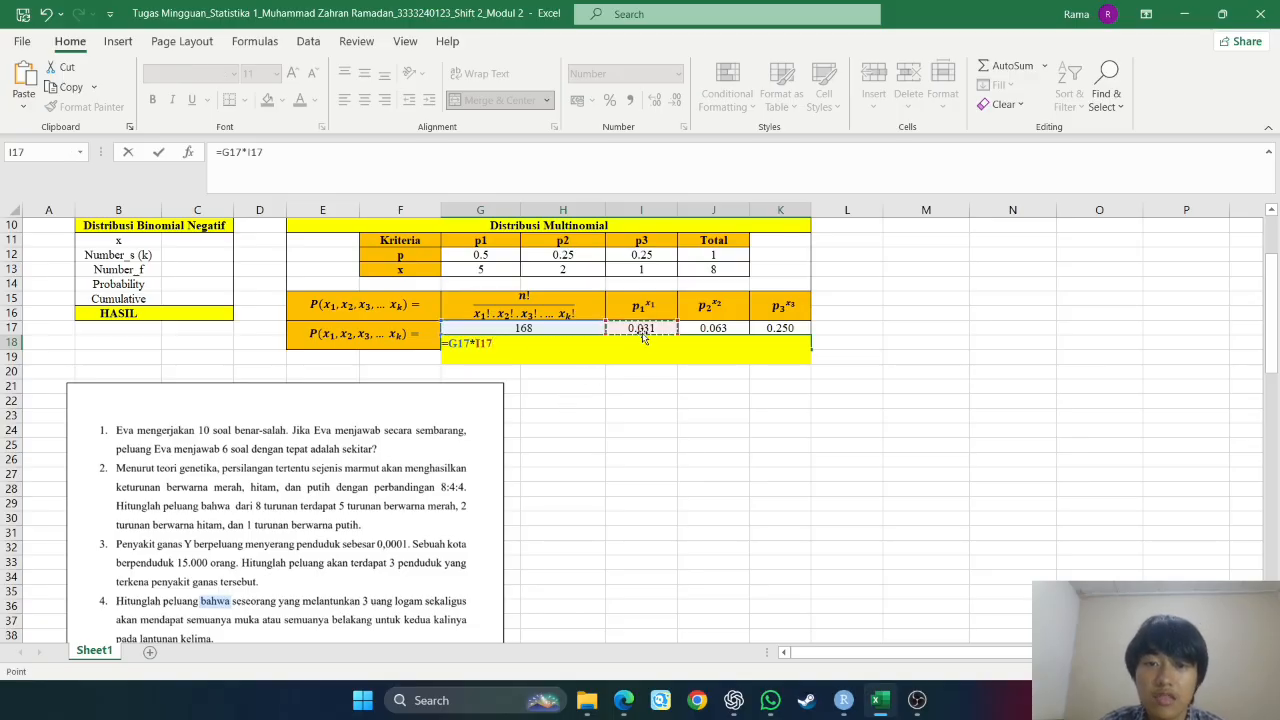
text(*)
click(704, 331)
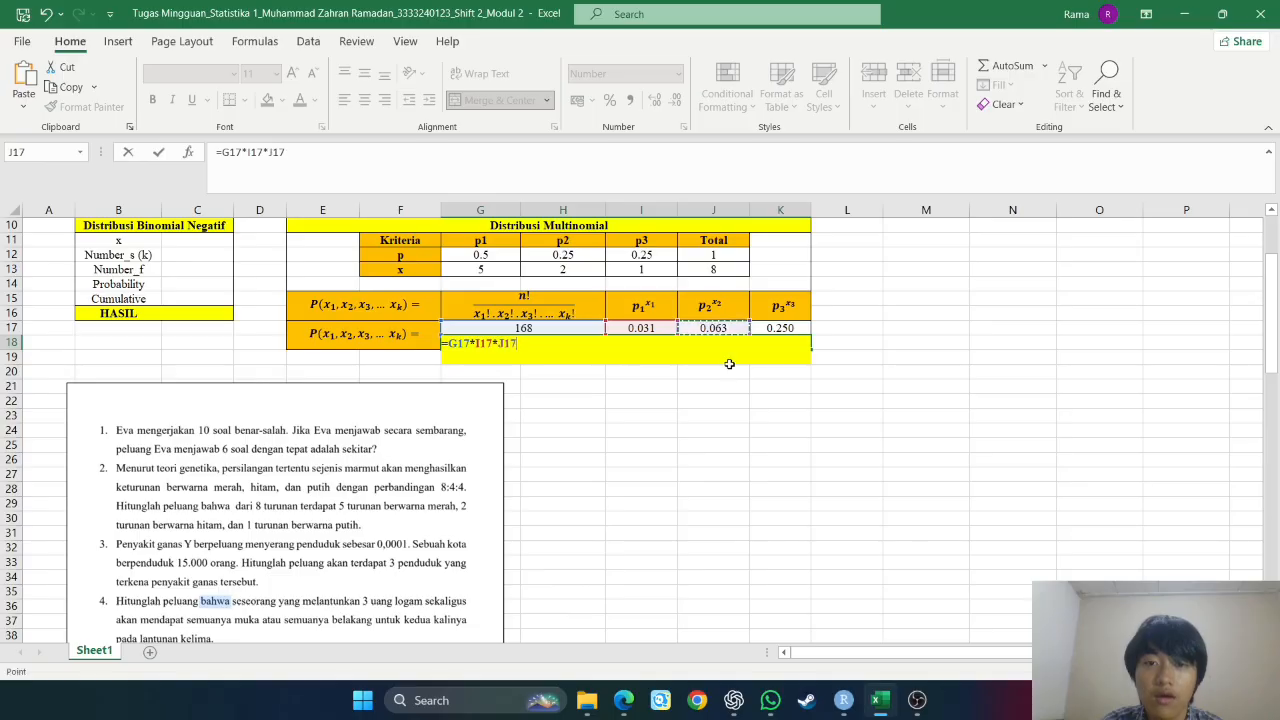
text(*)
click(777, 328)
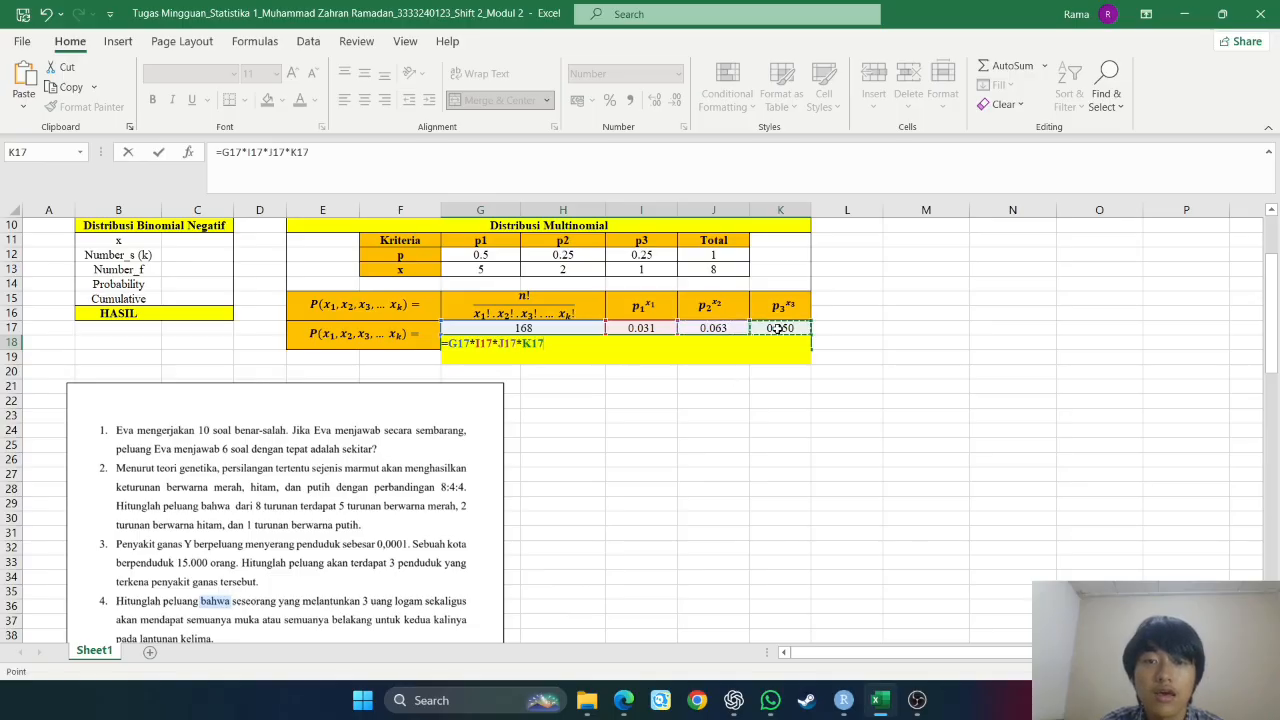
key(Return)
Enter 3 as the X value in F3 of the Distribusi Poisson table, based on problem 3.
scroll(747, 371, up, 3)
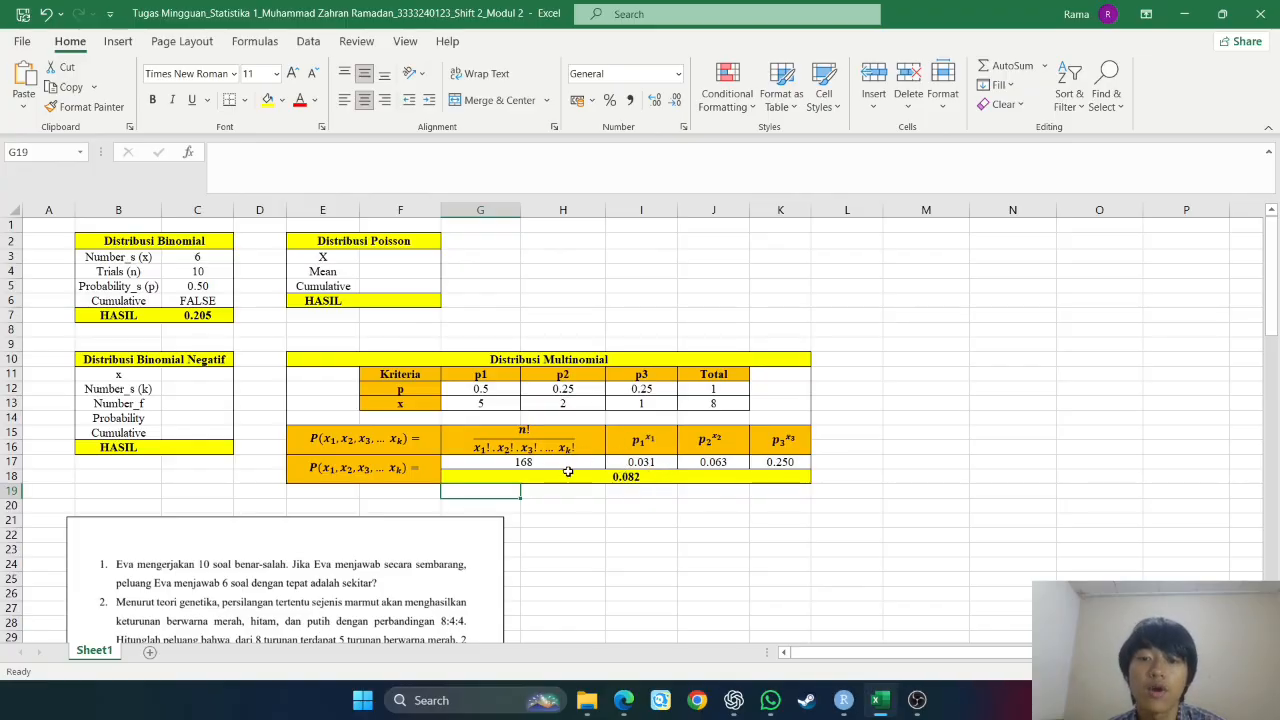
scroll(567, 471, down, 3)
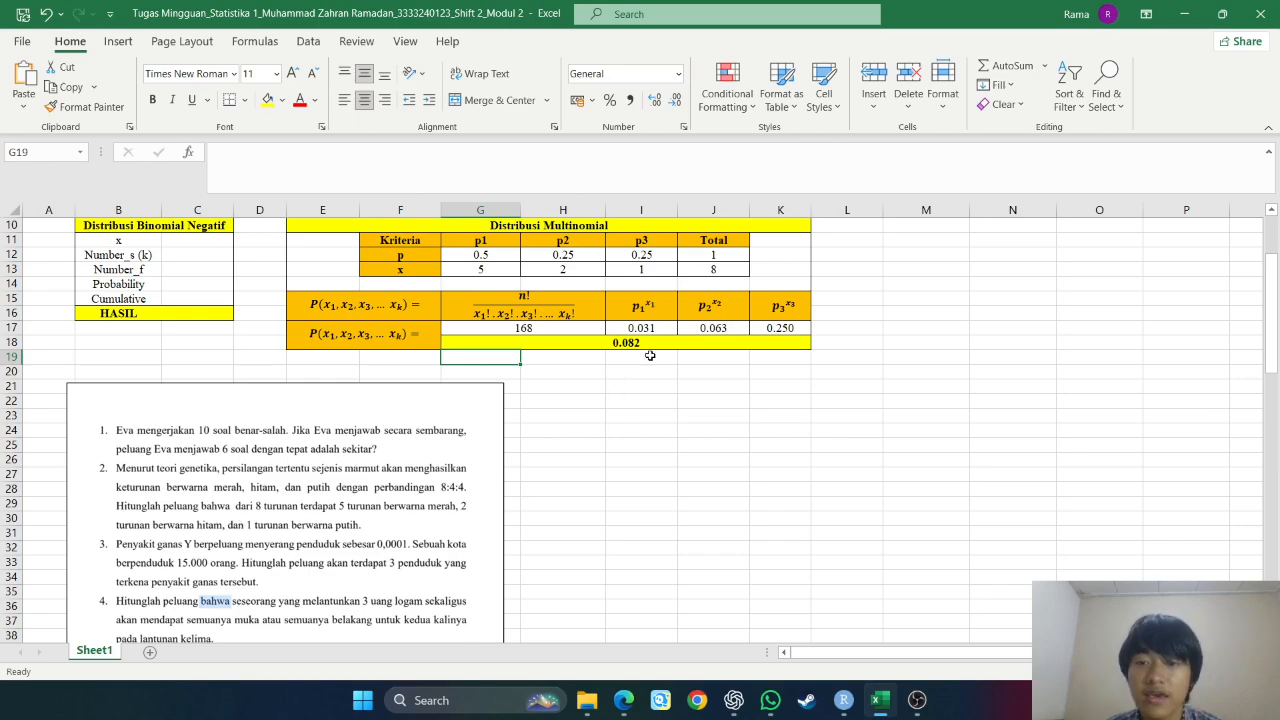
scroll(650, 356, up, 2)
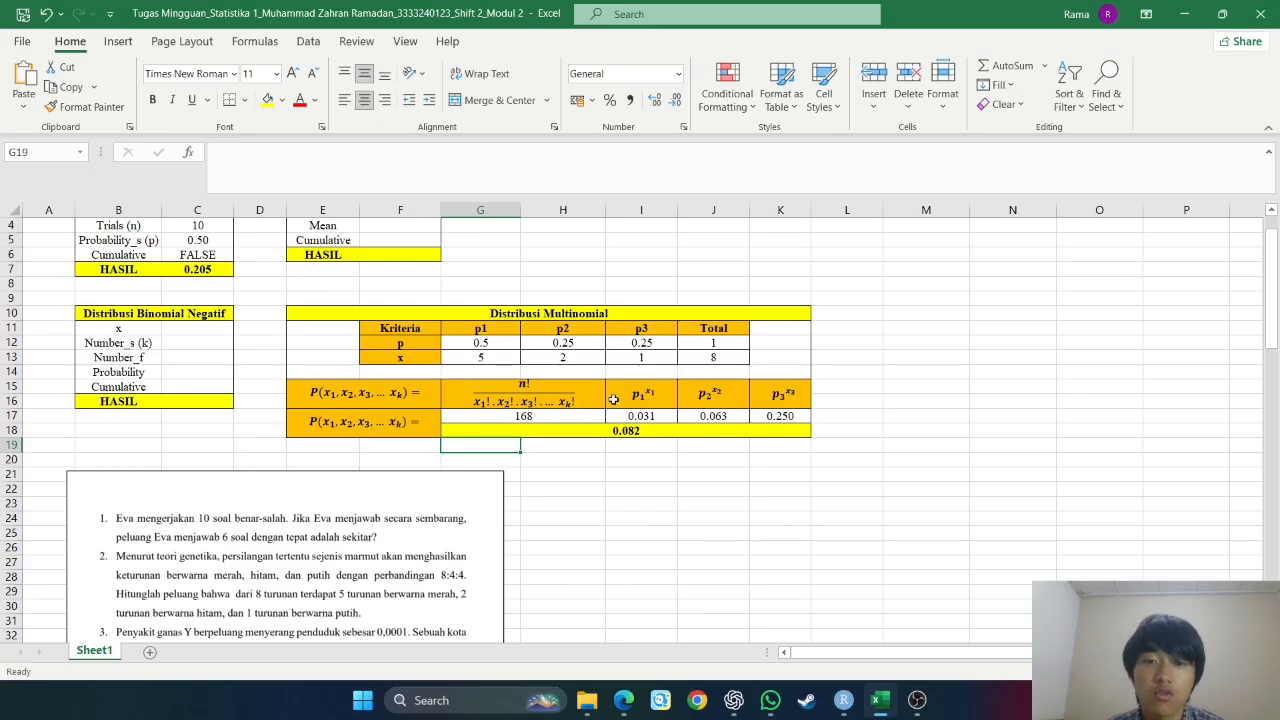
scroll(613, 399, up, 1)
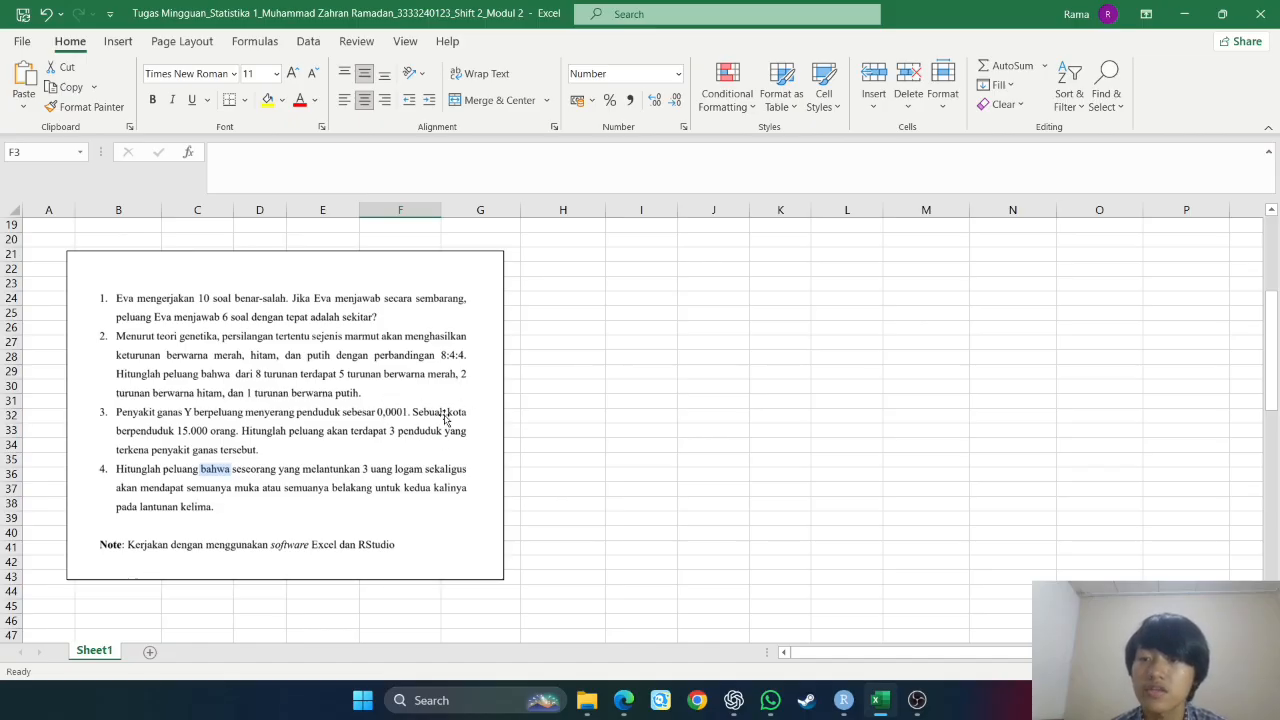
scroll(447, 446, up, 3)
scroll(447, 446, up, 4)
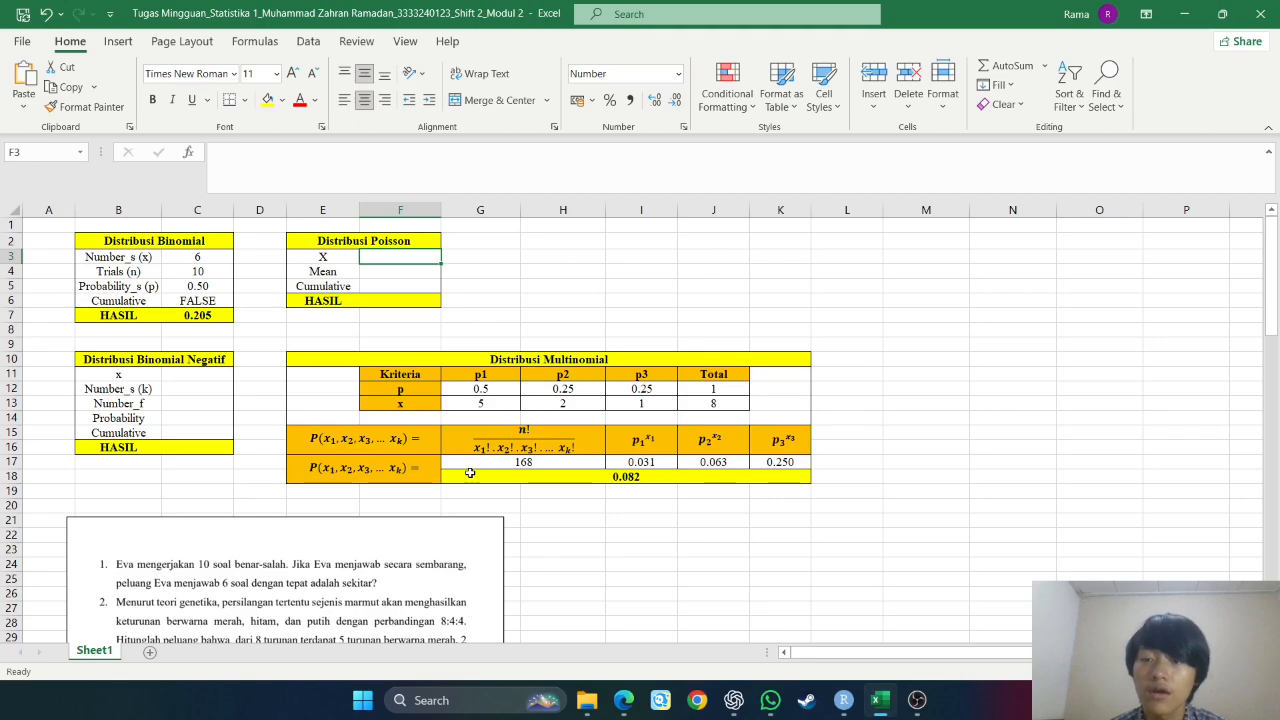
scroll(379, 478, down, 4)
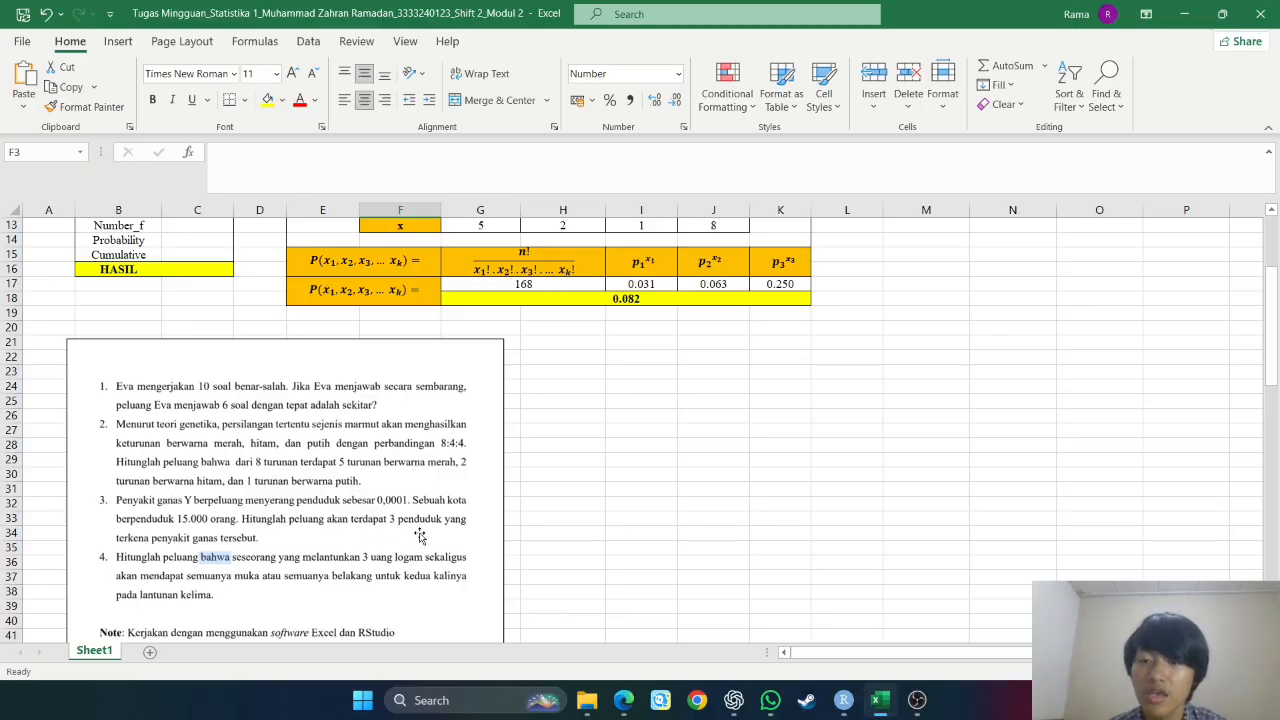
scroll(409, 522, up, 4)
text(3)
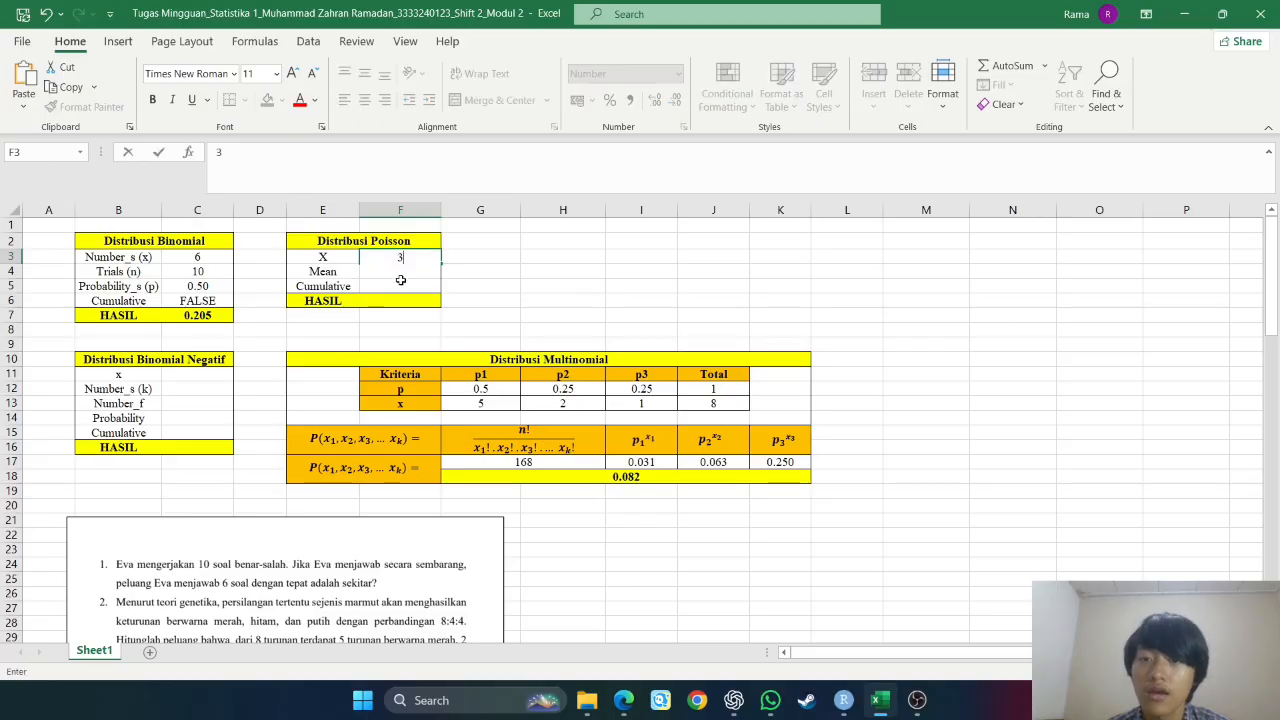
scroll(400, 280, down, 4)
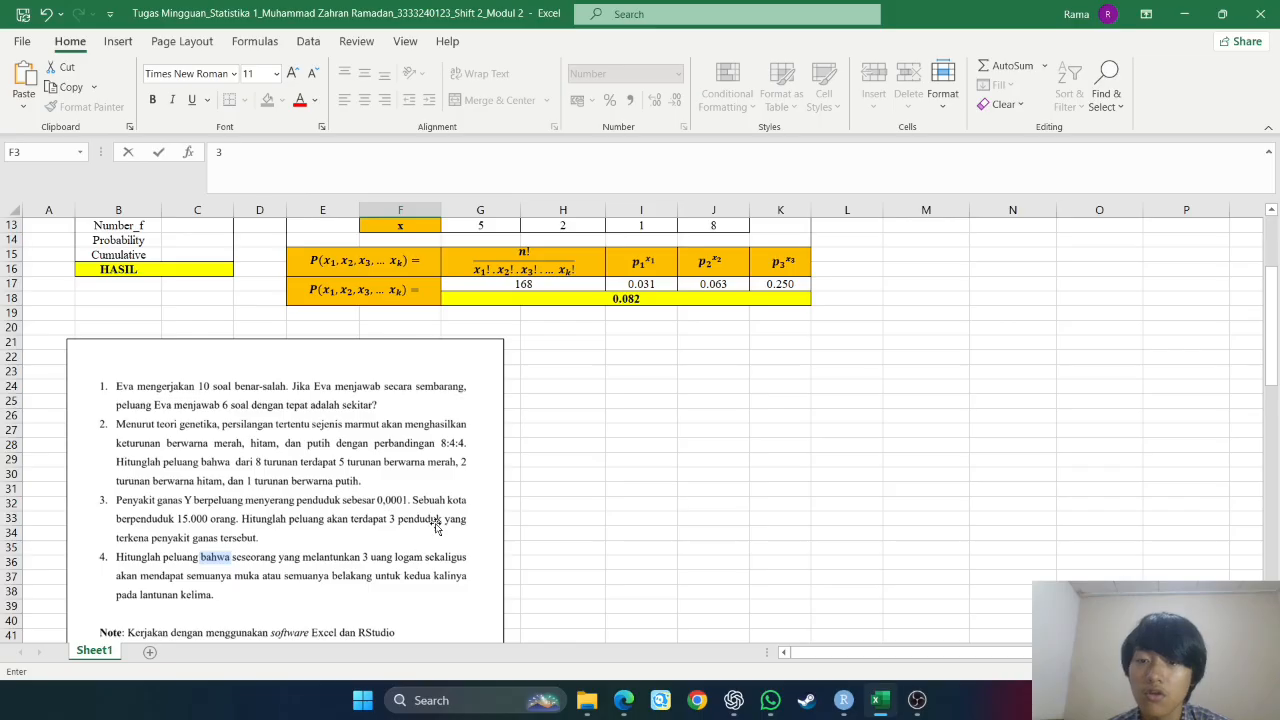
scroll(437, 528, up, 4)
scroll(345, 420, down, 1)
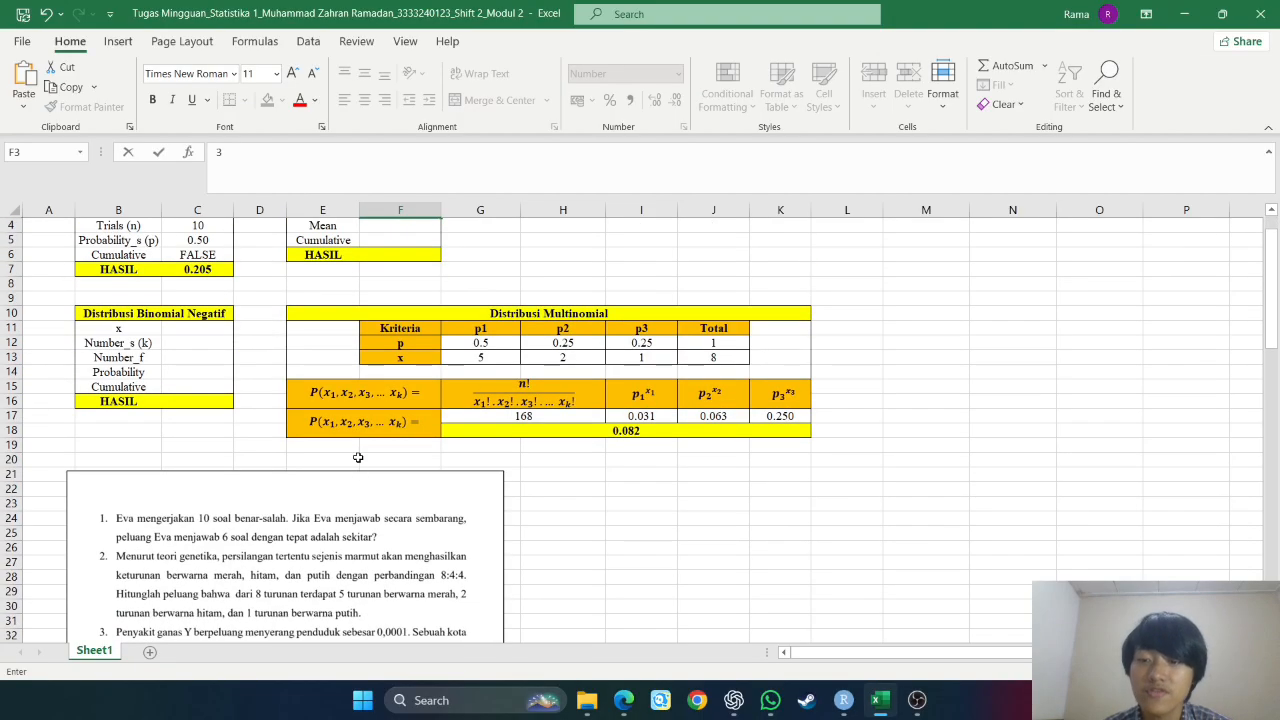
scroll(434, 284, up, 1)
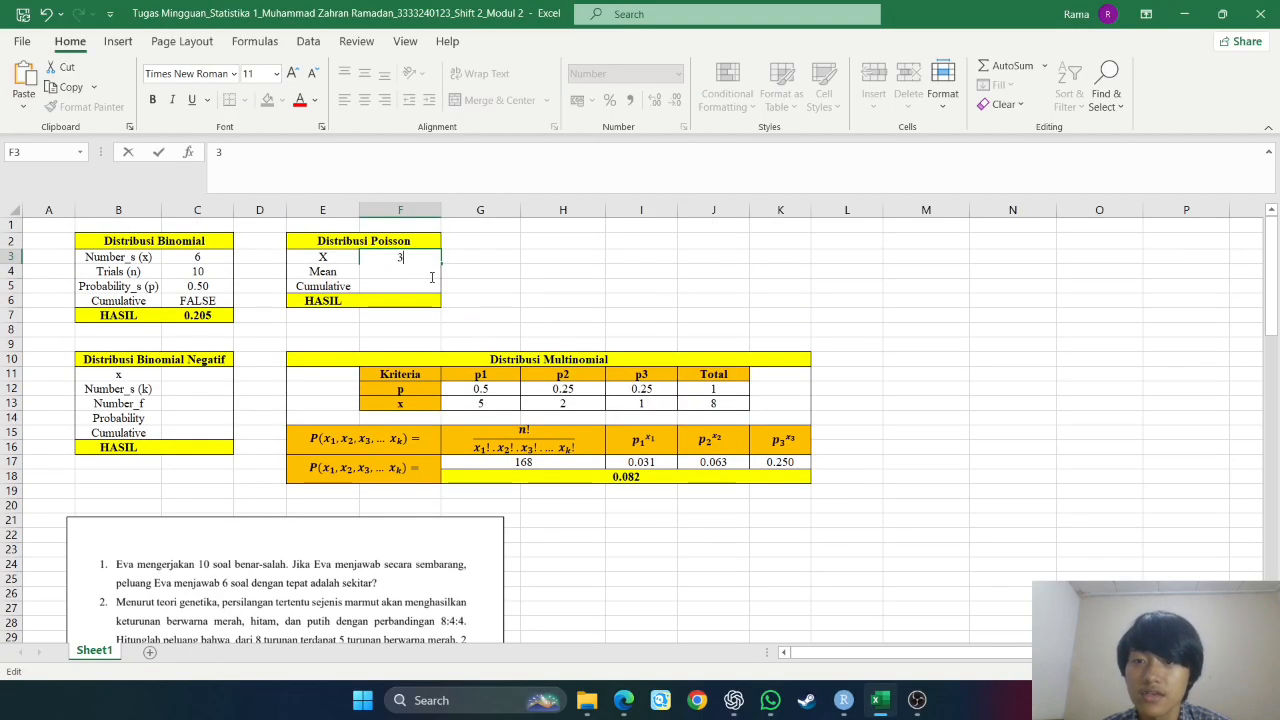
key(Return)
Set Mean to 1.5 and Cumulative to FALSE in the Distribusi Poisson table.
text(1)
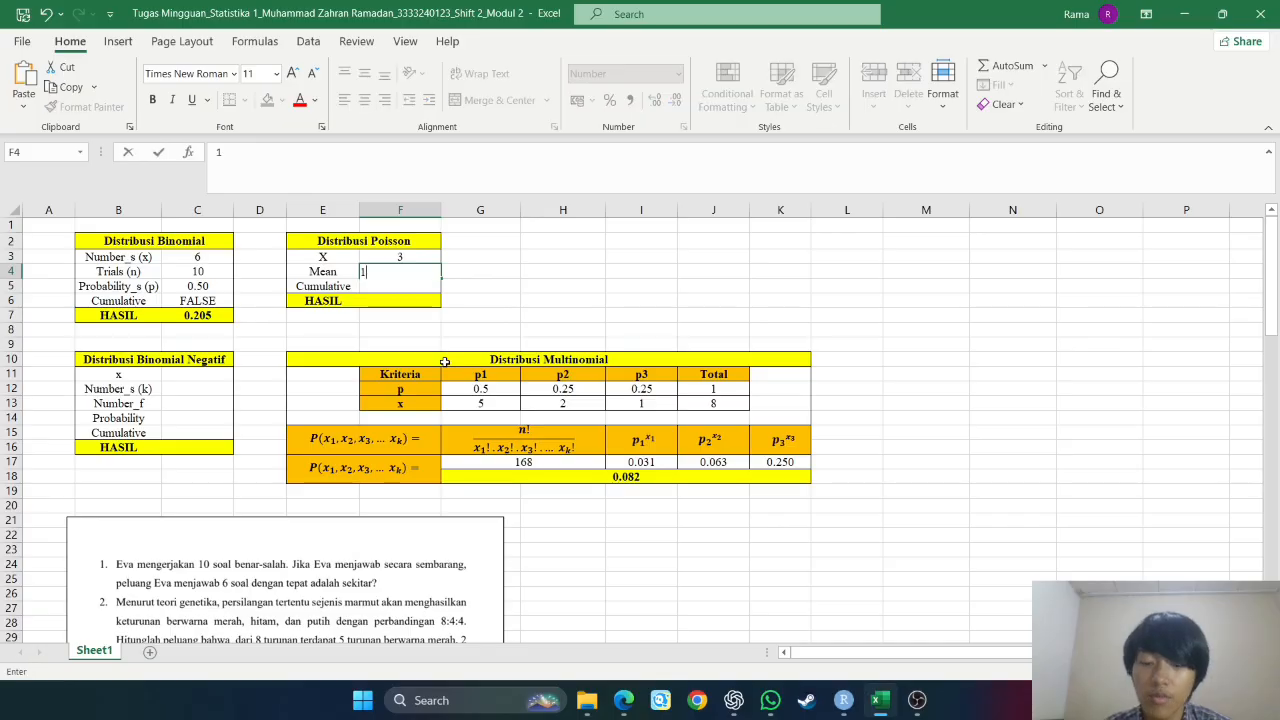
text(.5)
click(540, 302)
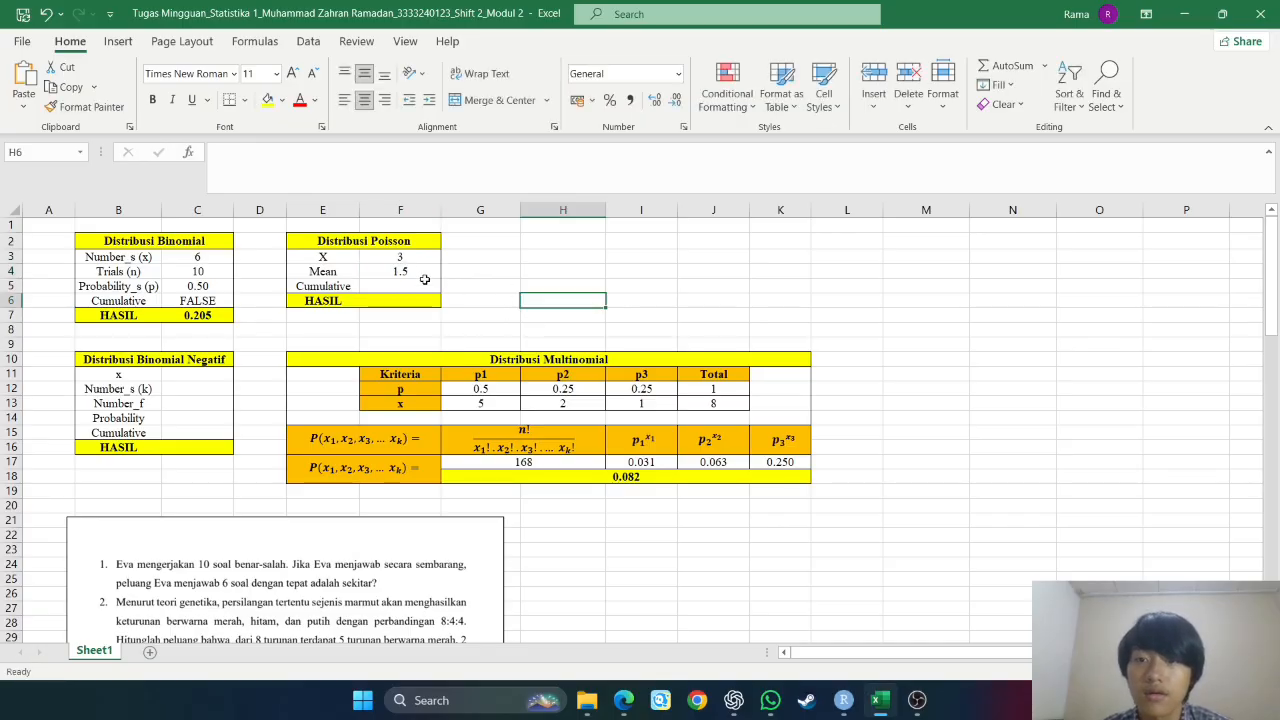
click(423, 284)
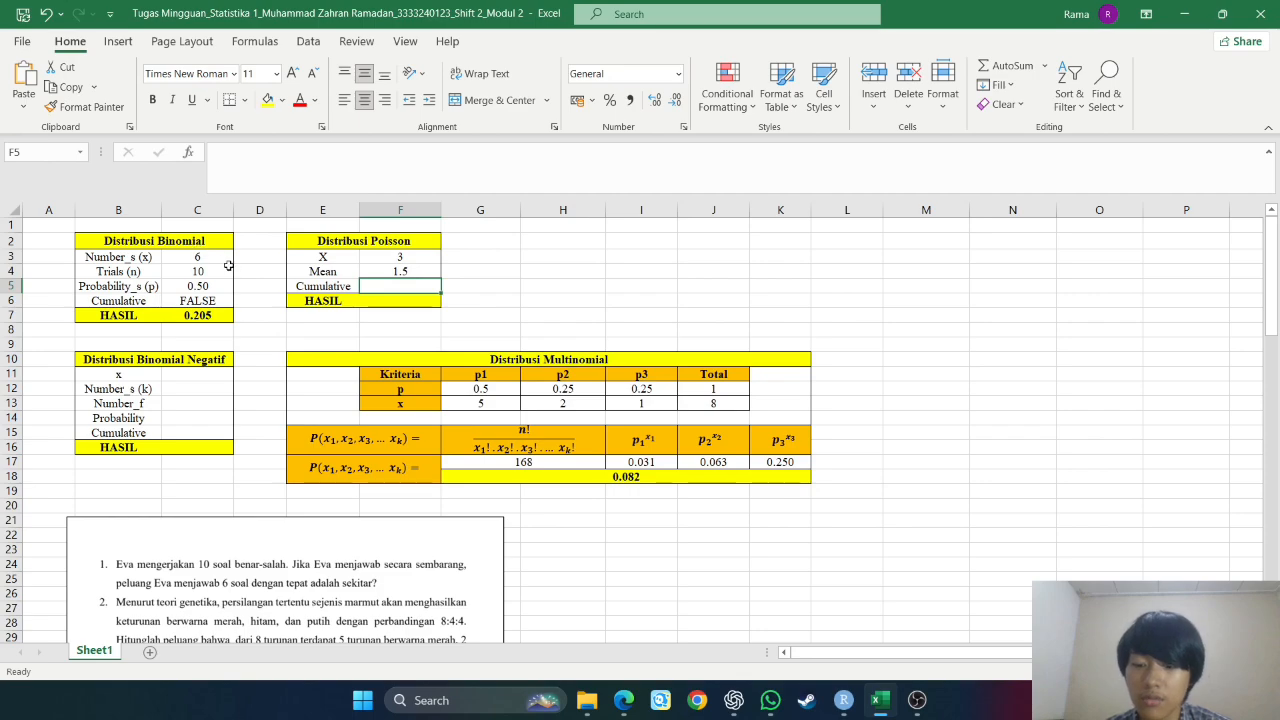
text(FALS)
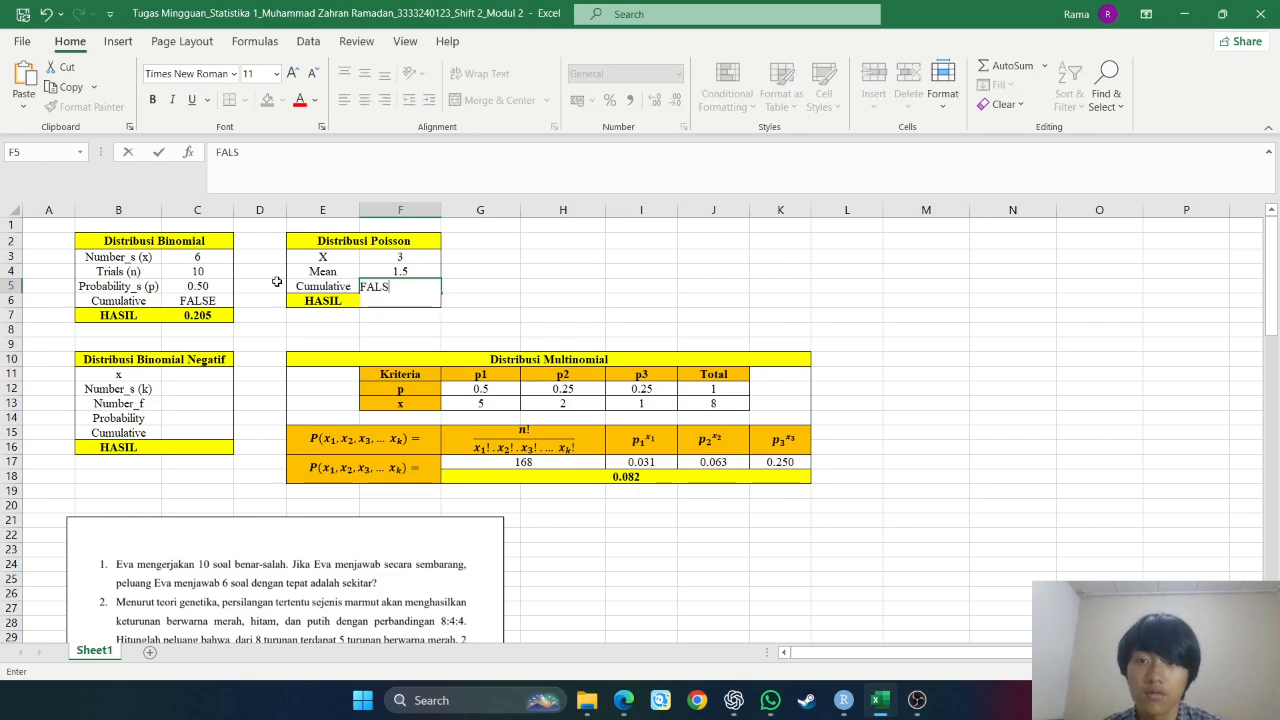
text(E)
key(Return)
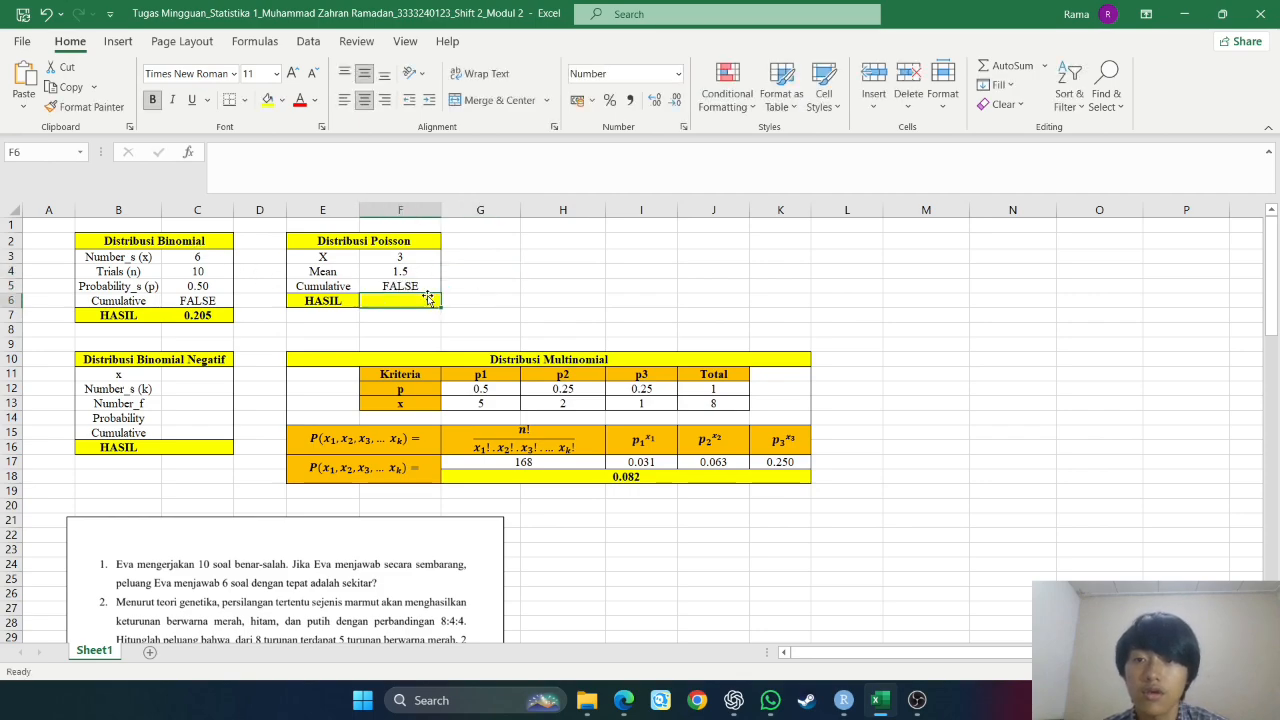
Calculate the Poisson HASIL in F6 with POISSON.DIST, using F3 as x, F4 as mean and F5 as cumulative.
text(=)
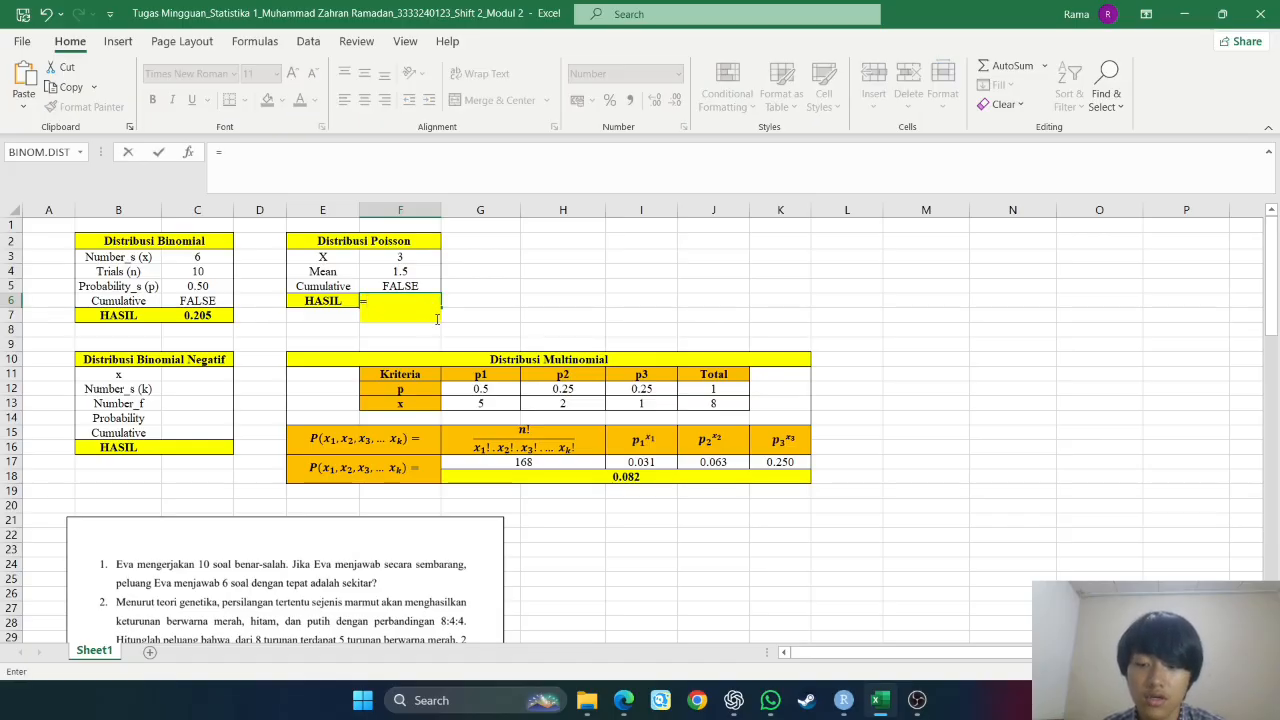
text(POI)
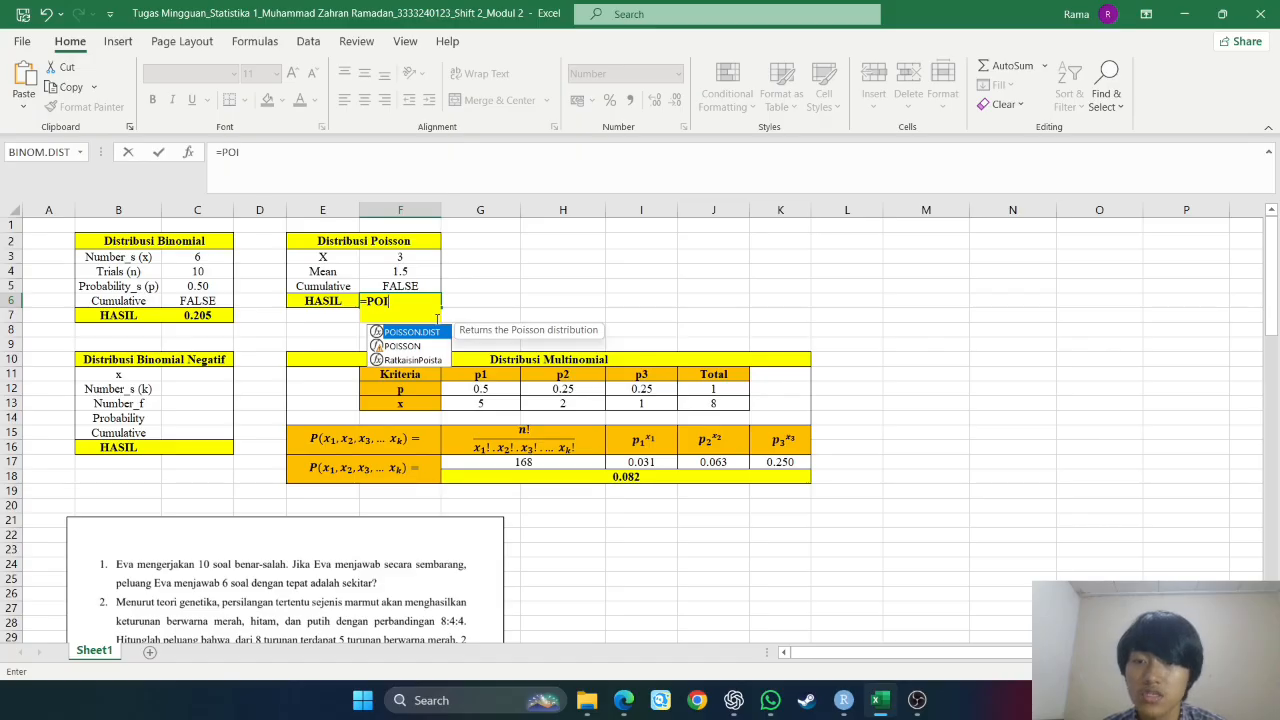
key(Tab)
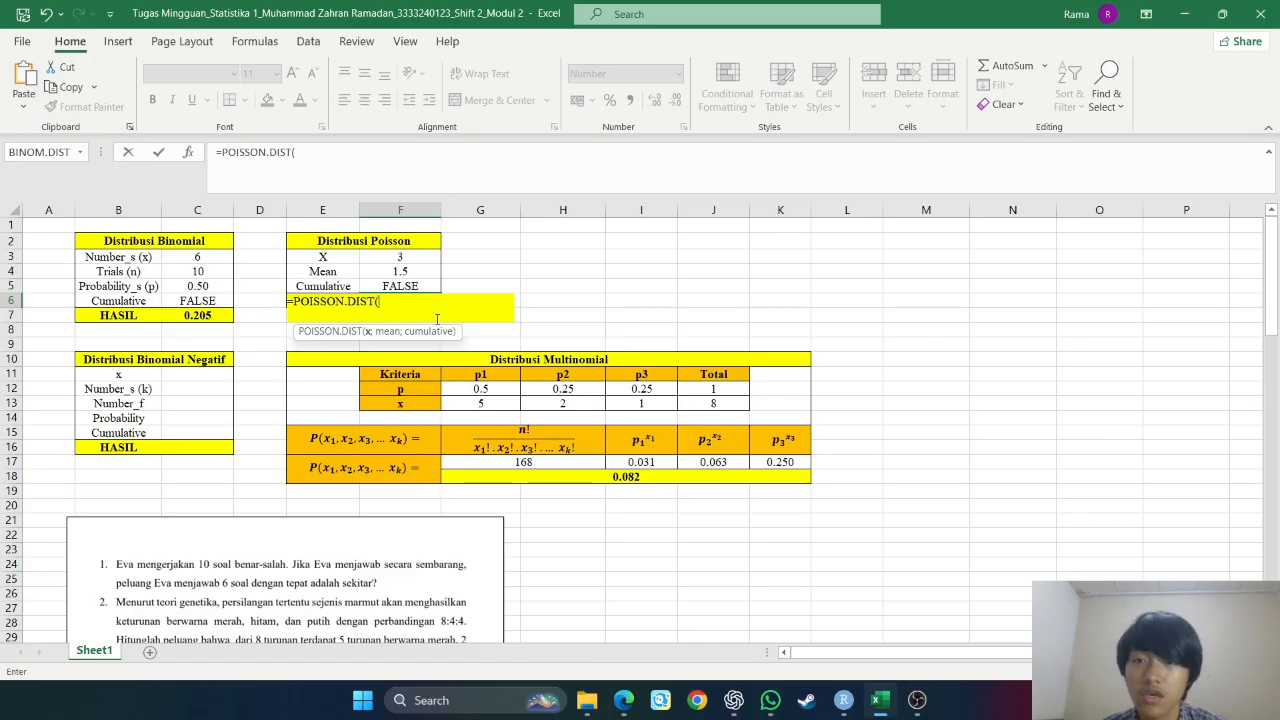
click(399, 256)
text(;)
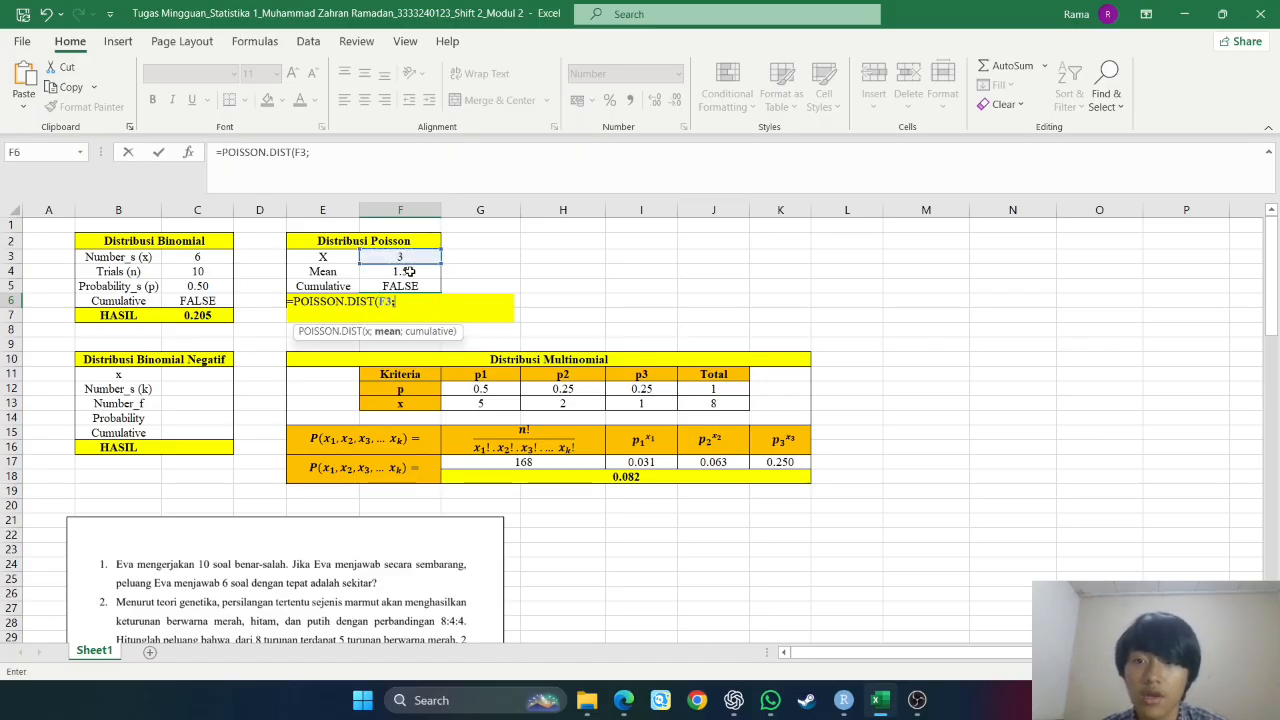
click(409, 271)
text(;)
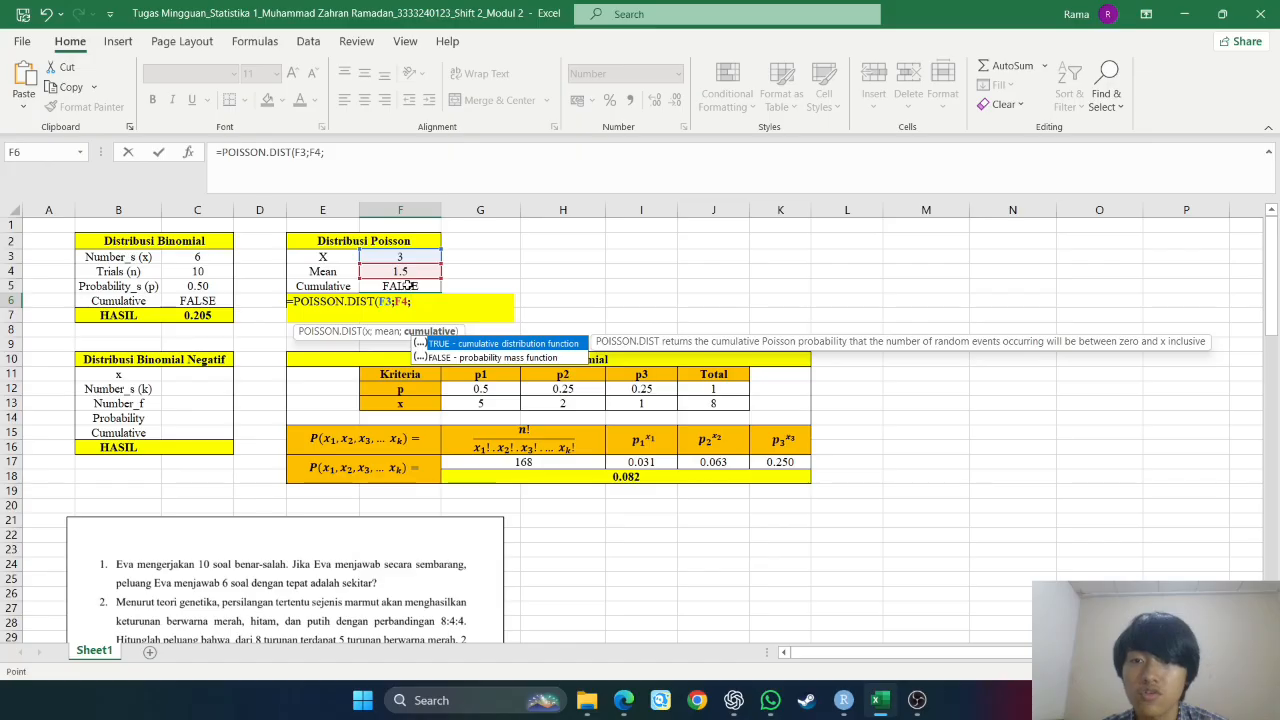
click(409, 285)
text())
key(Return)
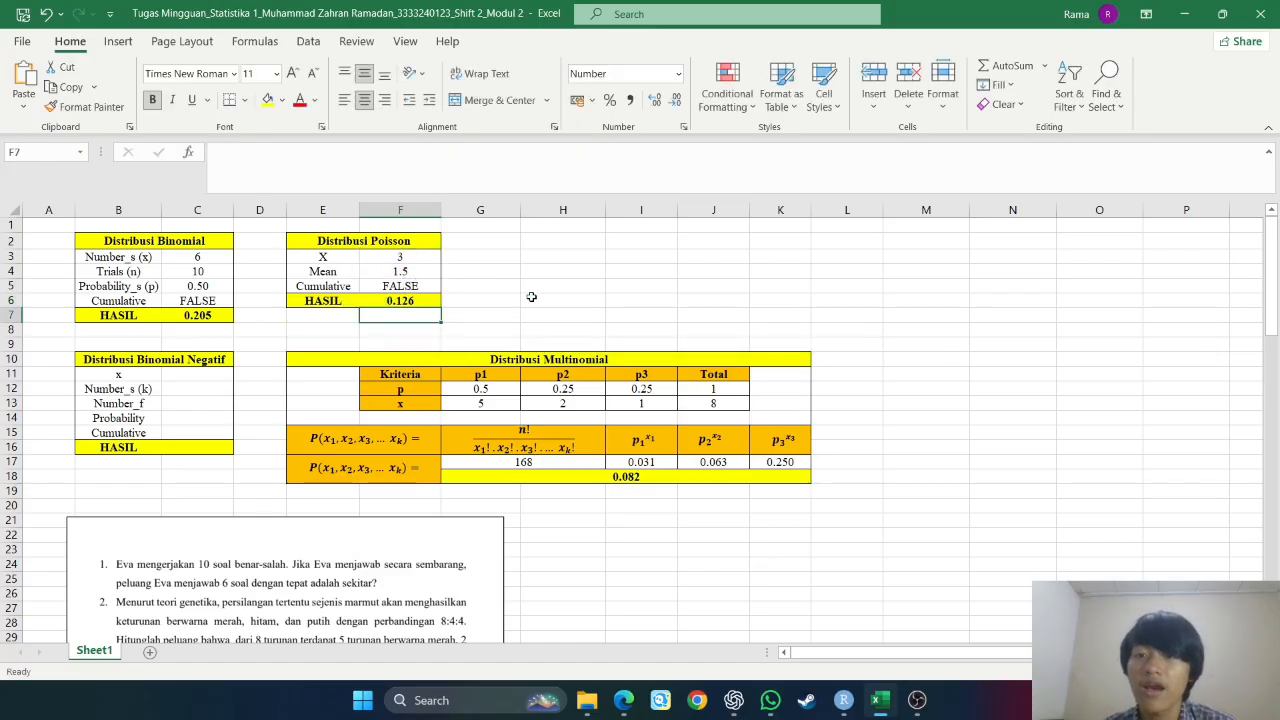
Enter 5 as the x value in C11 of the Distribusi Binomial Negatif table, based on problem 4.
scroll(434, 330, down, 5)
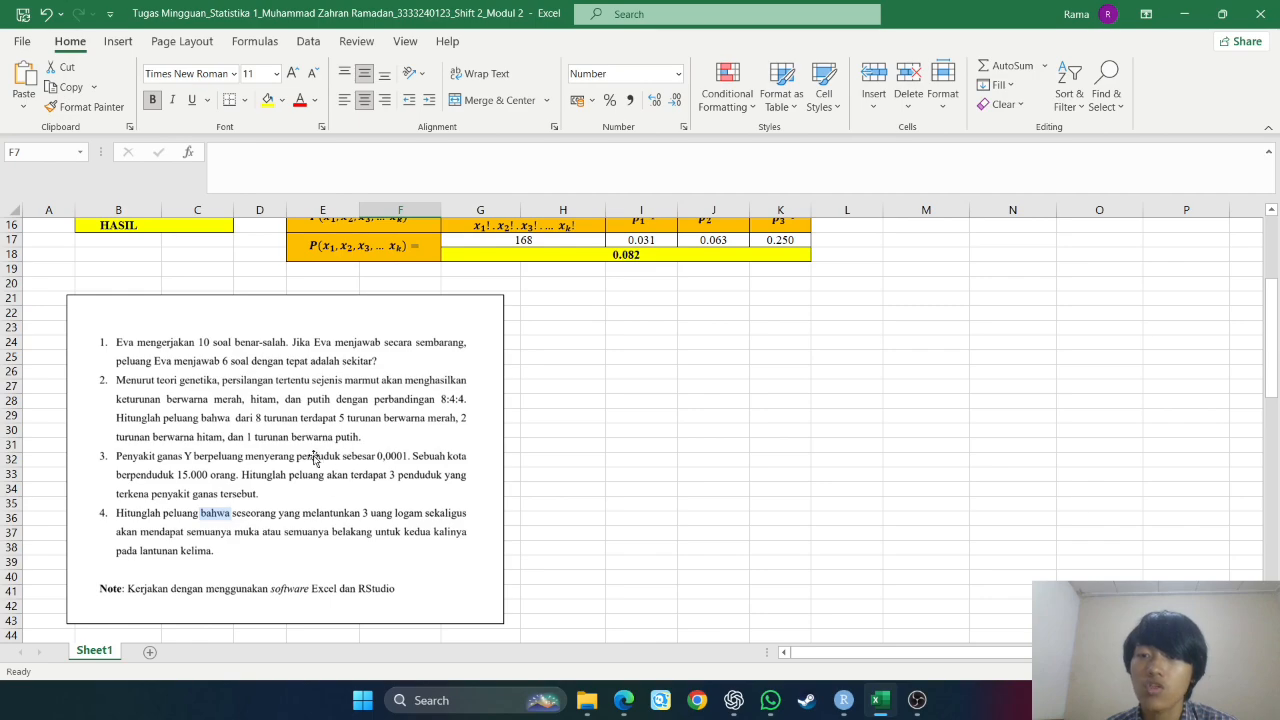
scroll(314, 468, up, 5)
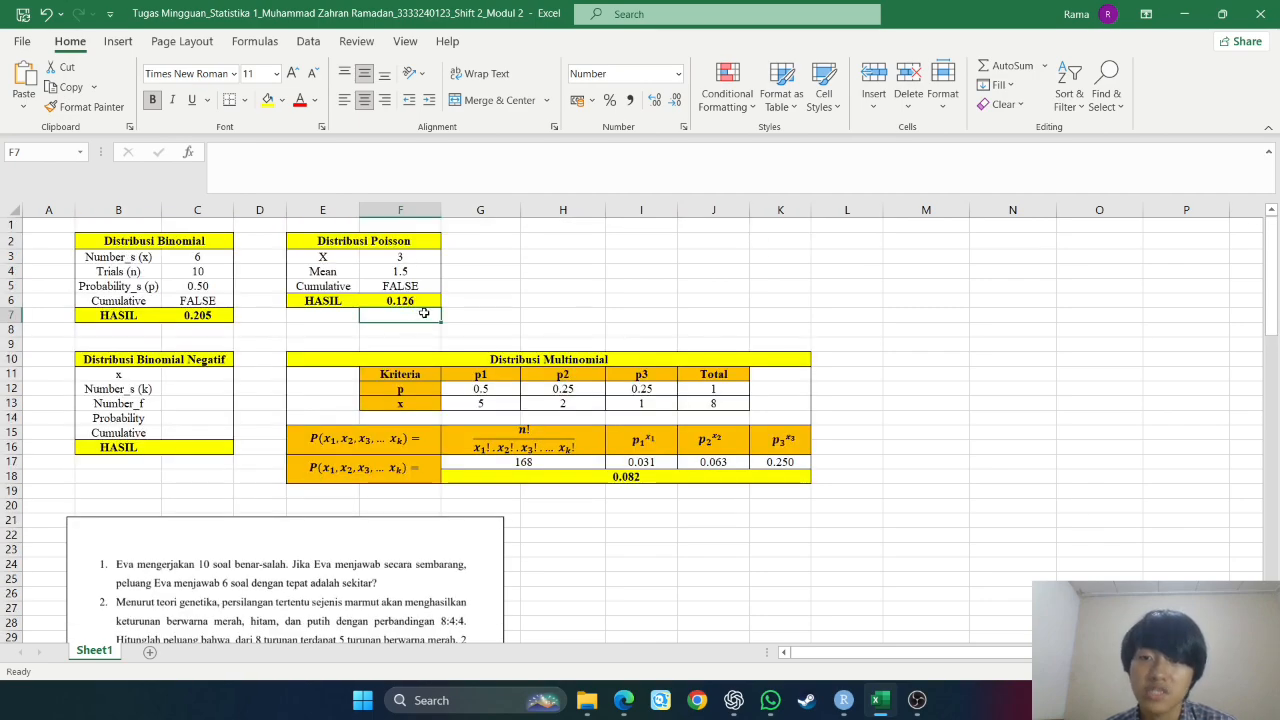
click(486, 297)
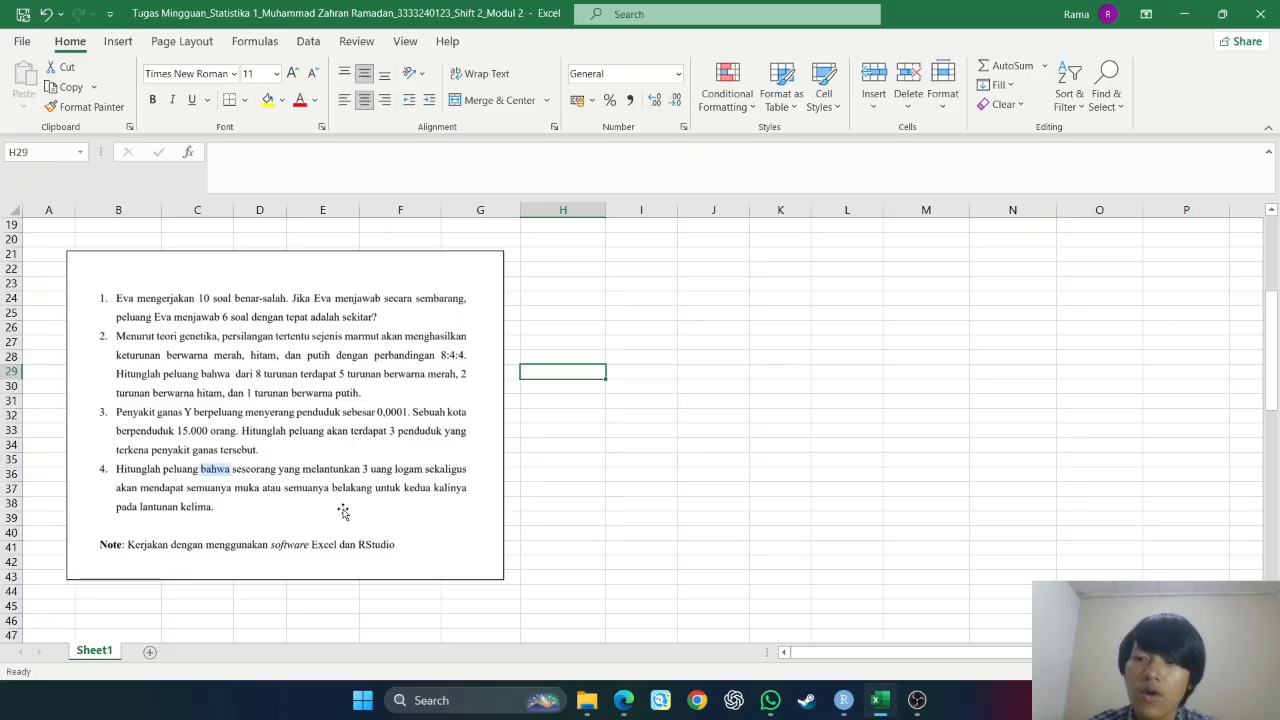
scroll(340, 510, up, 6)
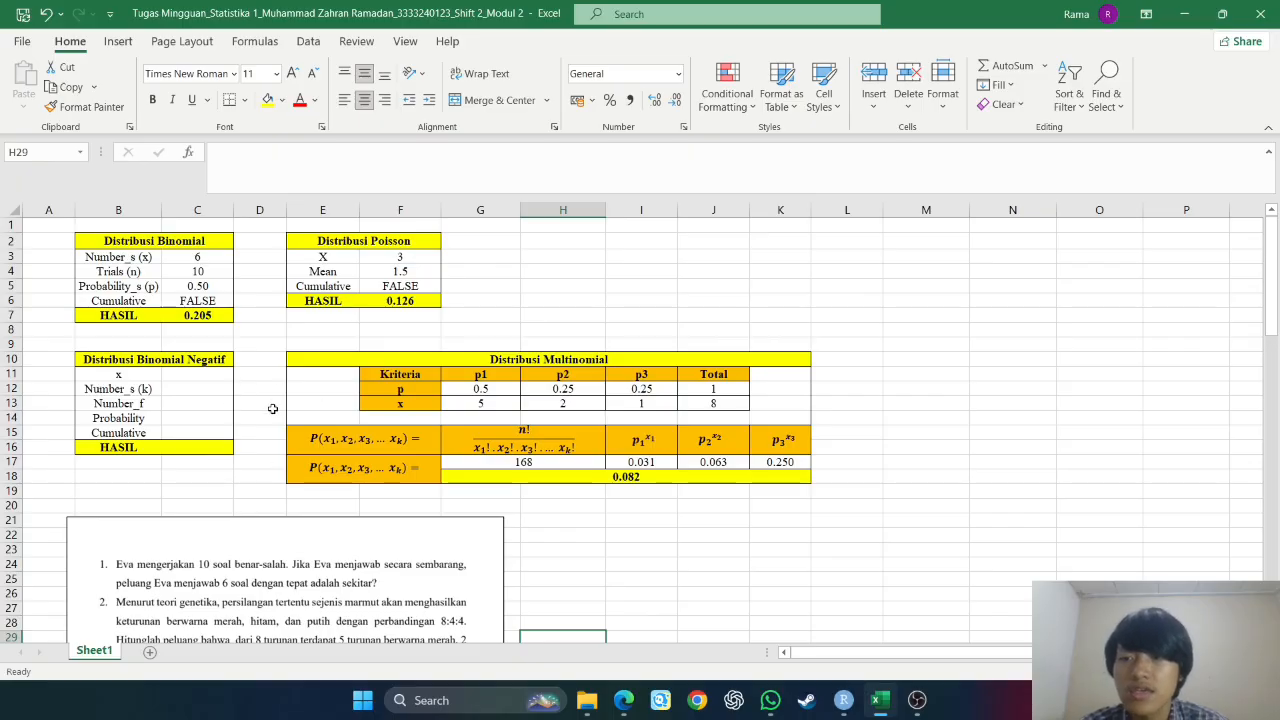
scroll(445, 478, down, 8)
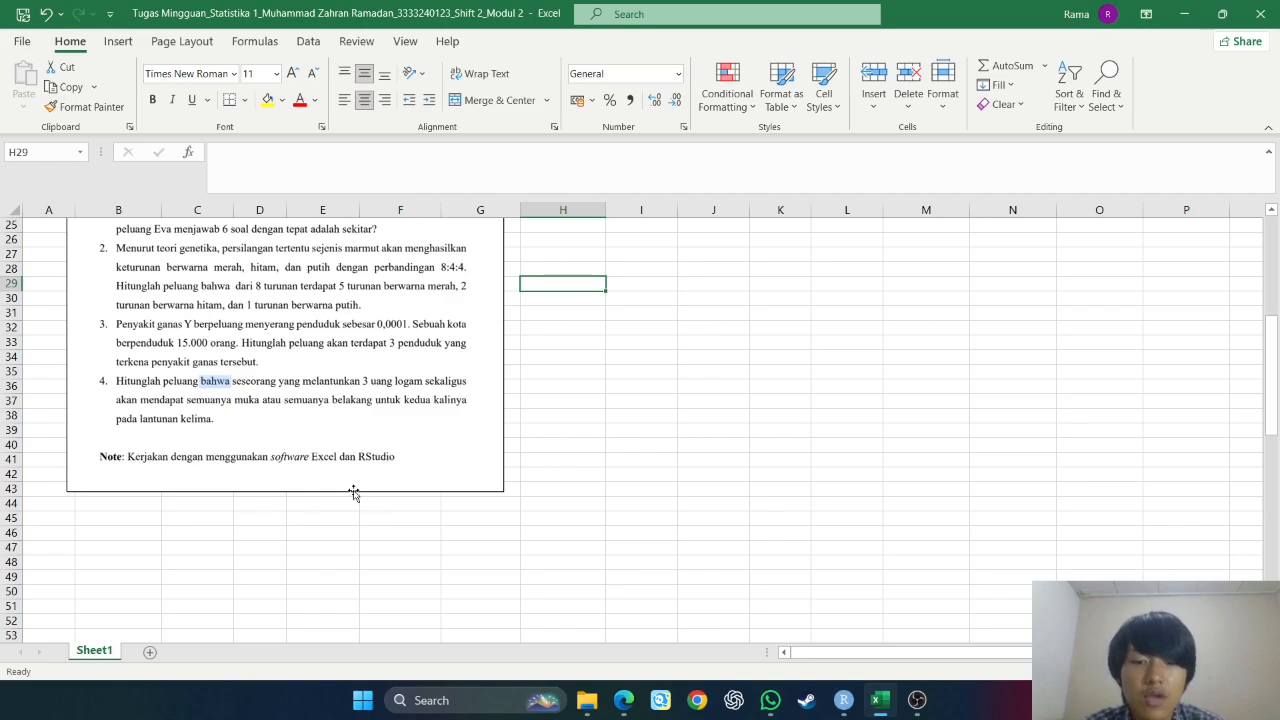
scroll(350, 495, up, 8)
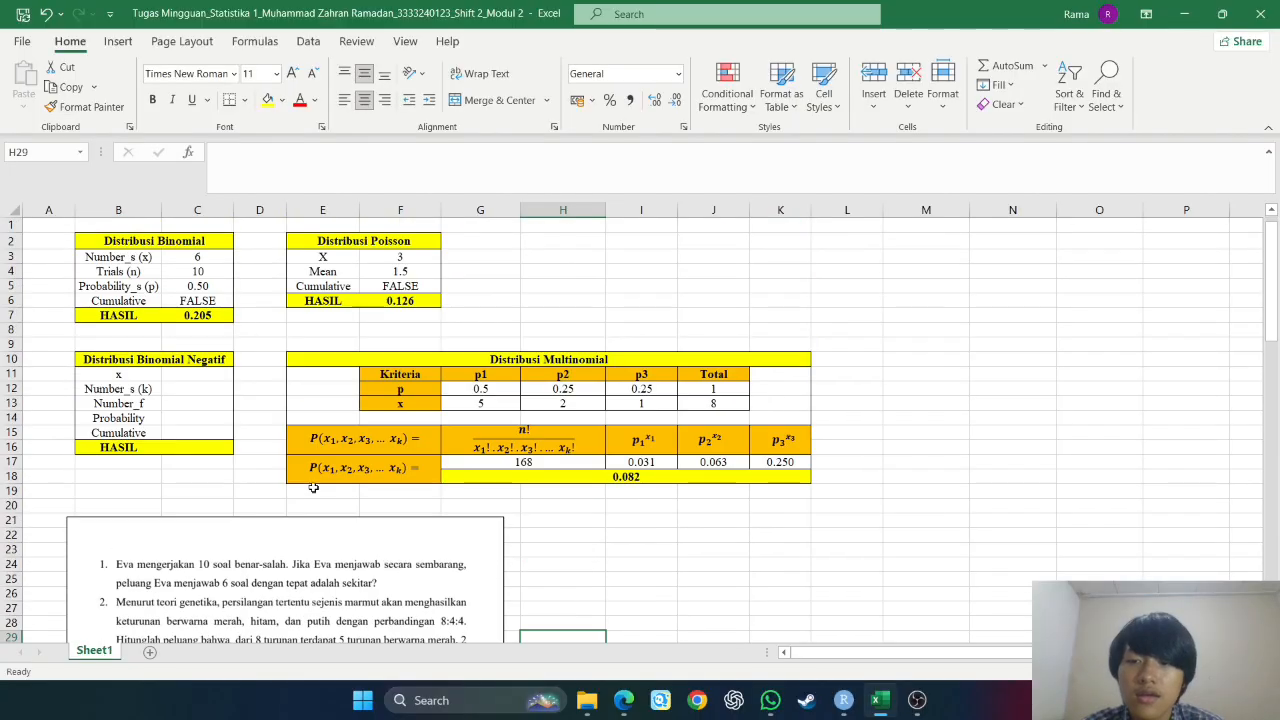
click(208, 387)
click(207, 373)
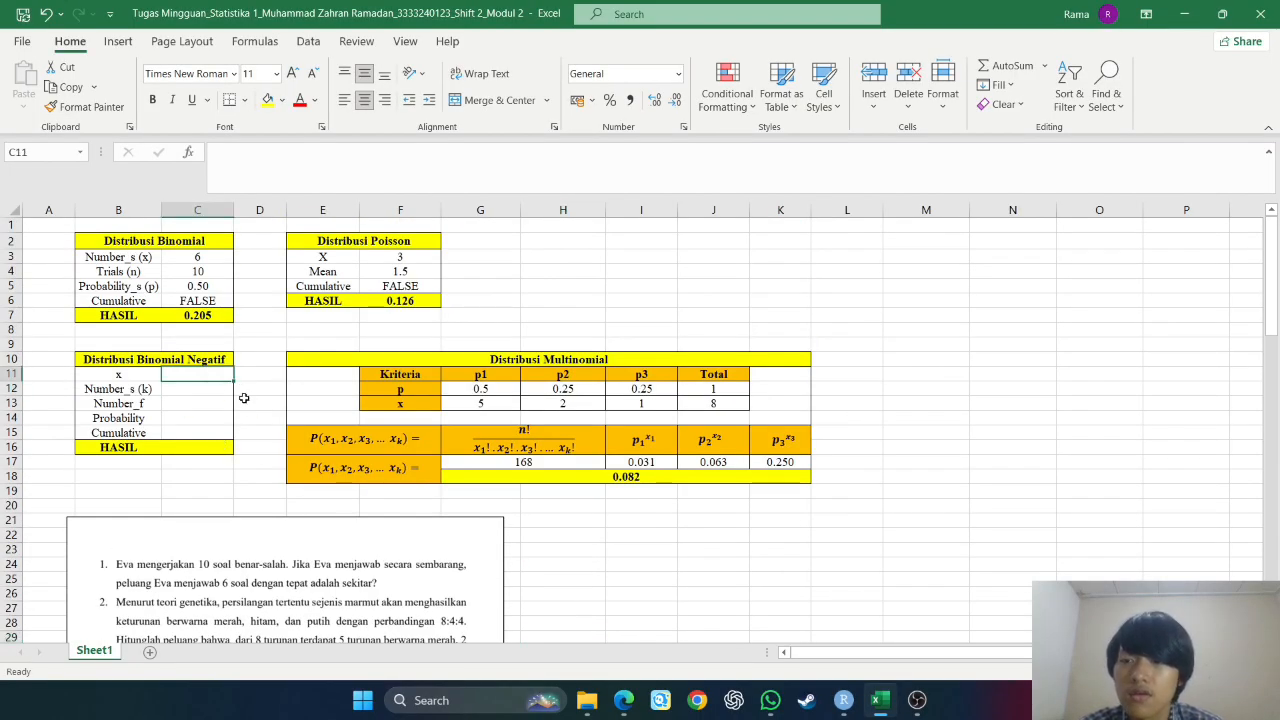
scroll(207, 373, down, 6)
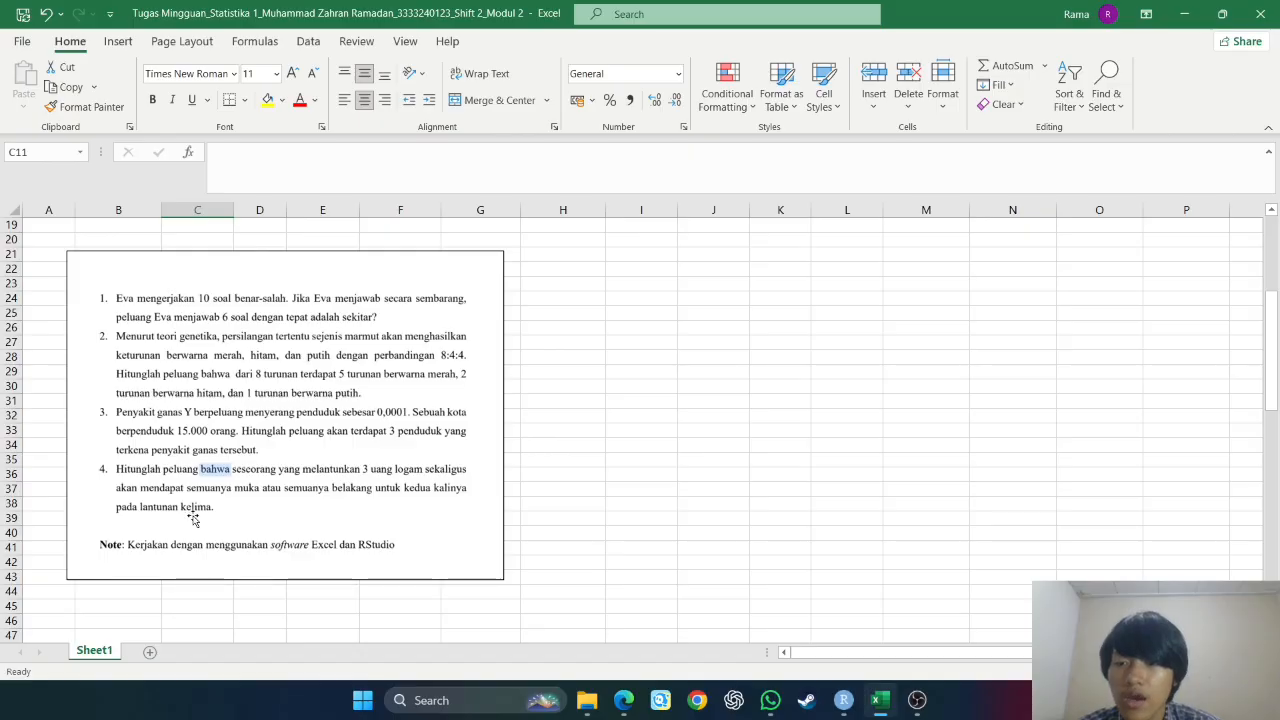
text(5)
scroll(258, 557, up, 4)
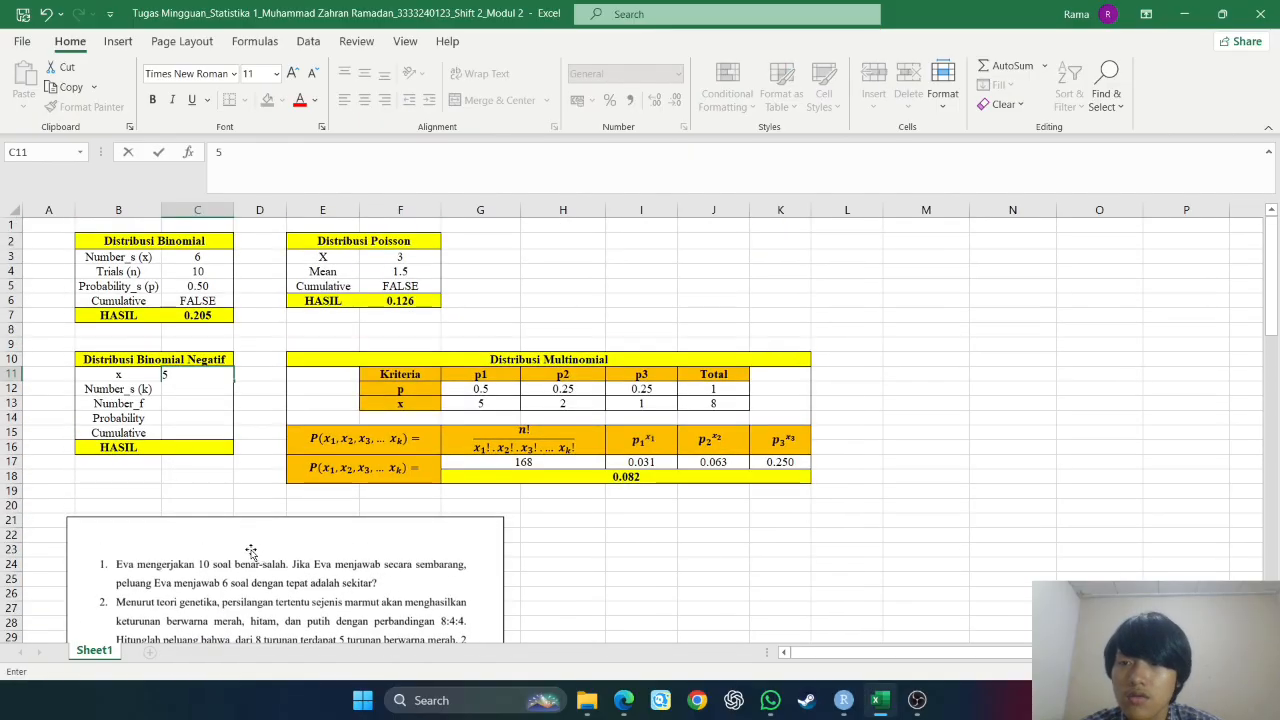
key(Return)
Set Number_s (k) to 2 and Number_f to 3 in the Distribusi Binomial Negatif table, based on problem 4.
scroll(241, 492, down, 5)
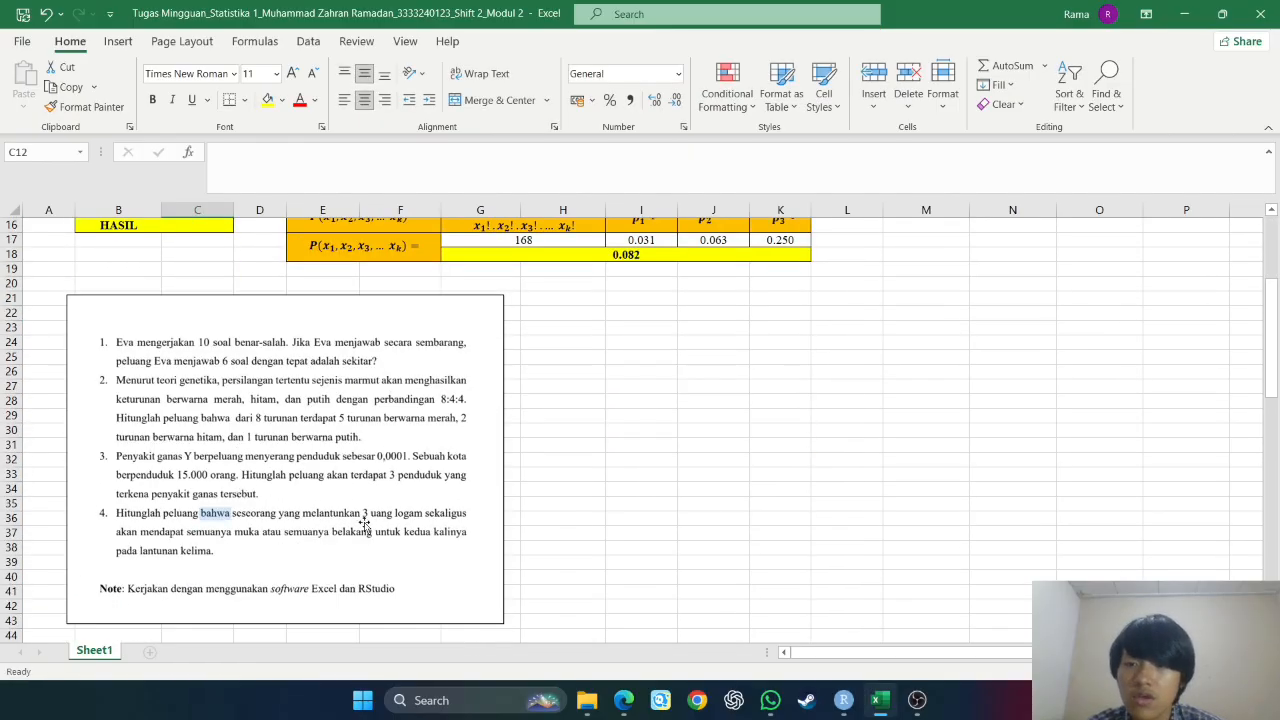
scroll(410, 540, up, 4)
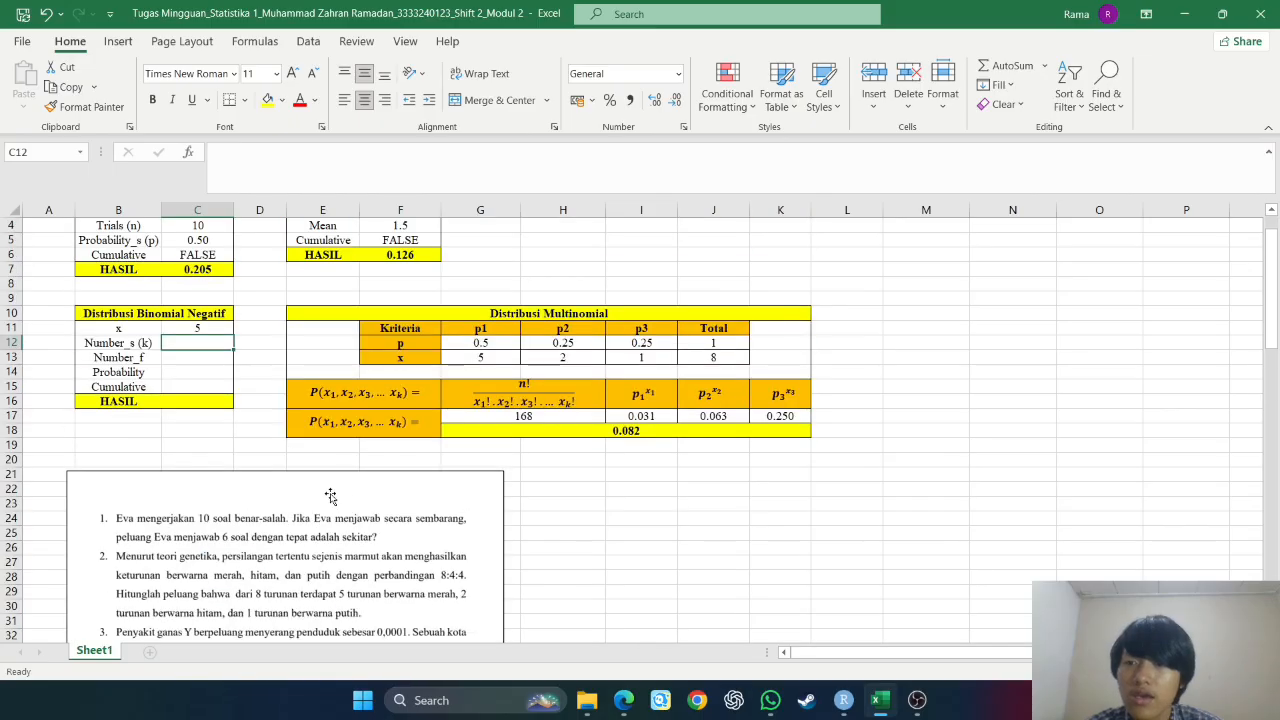
text(2)
key(Return)
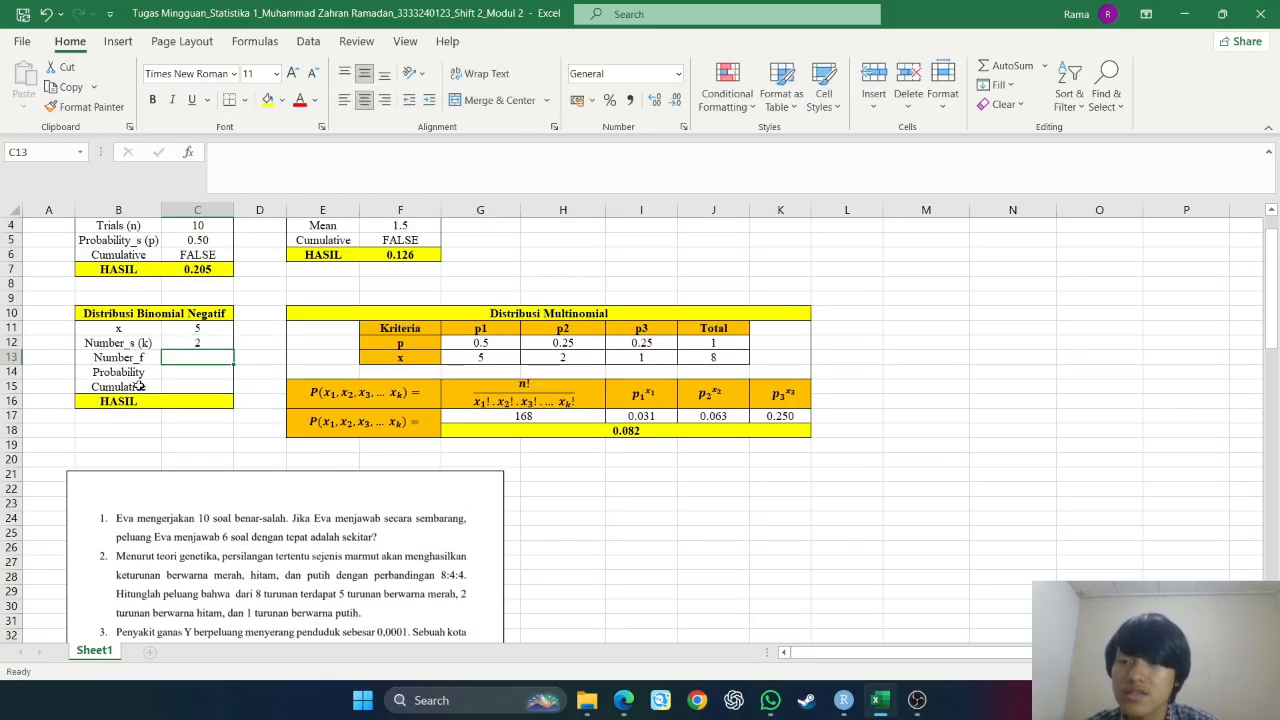
text(3)
key(Return)
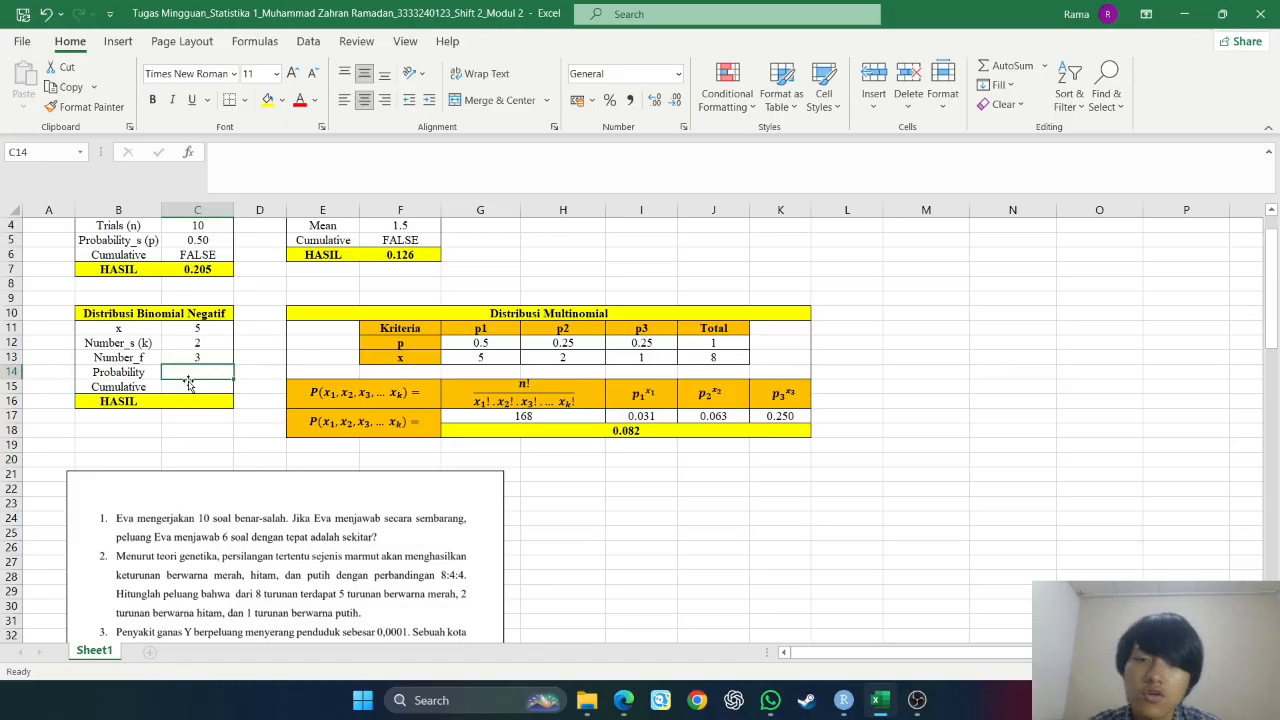
Set Probability to 0.25 and Cumulative to FALSE in the Distribusi Binomial Negatif table.
scroll(250, 412, down, 6)
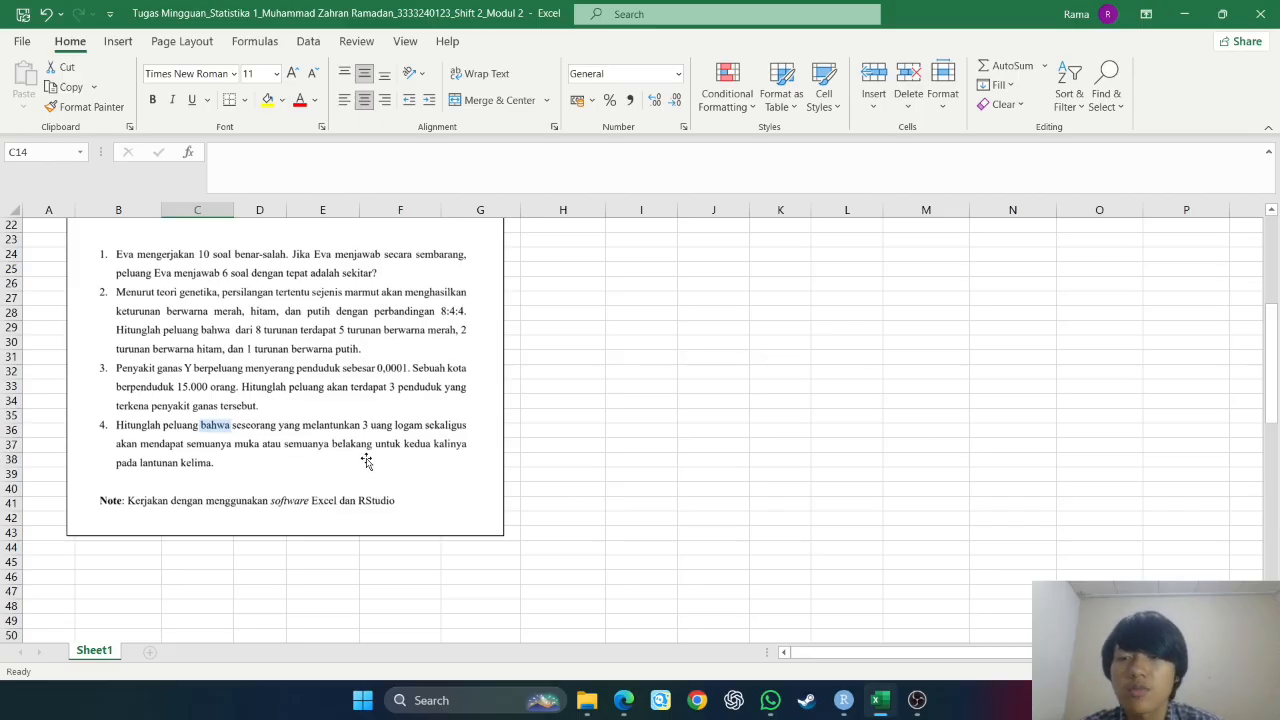
scroll(313, 447, up, 7)
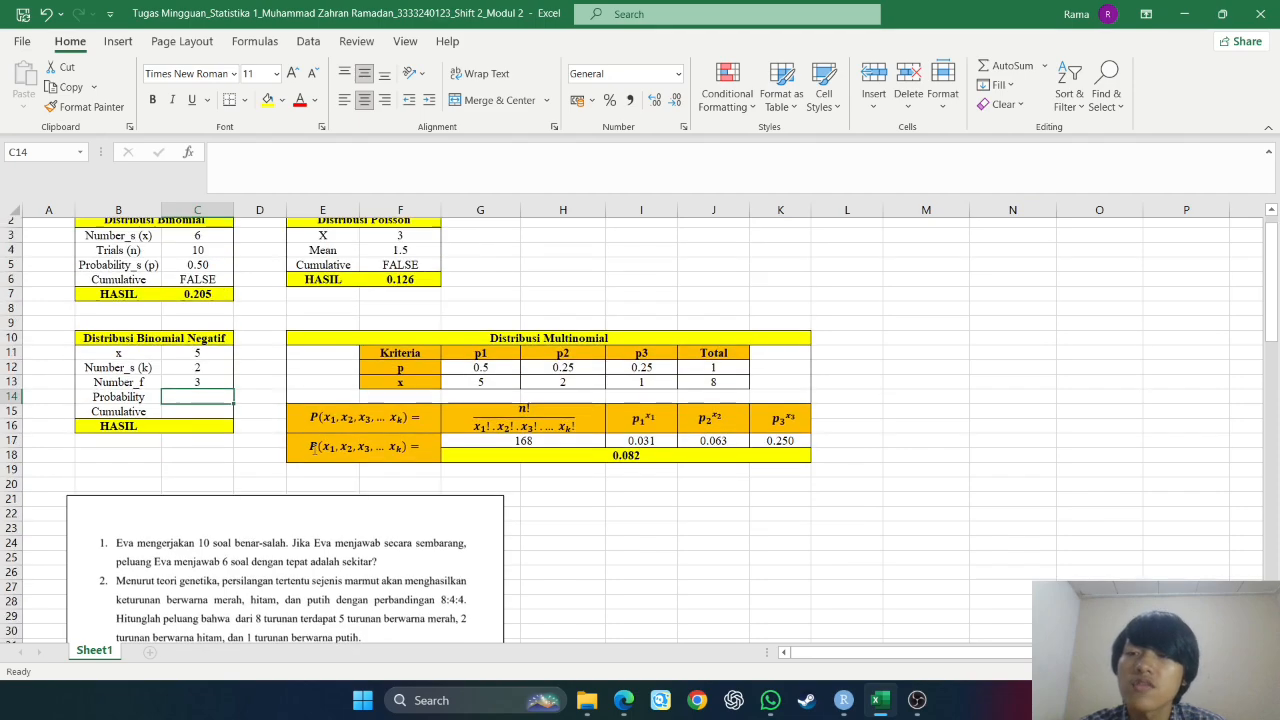
scroll(313, 447, up, 1)
text(0.25)
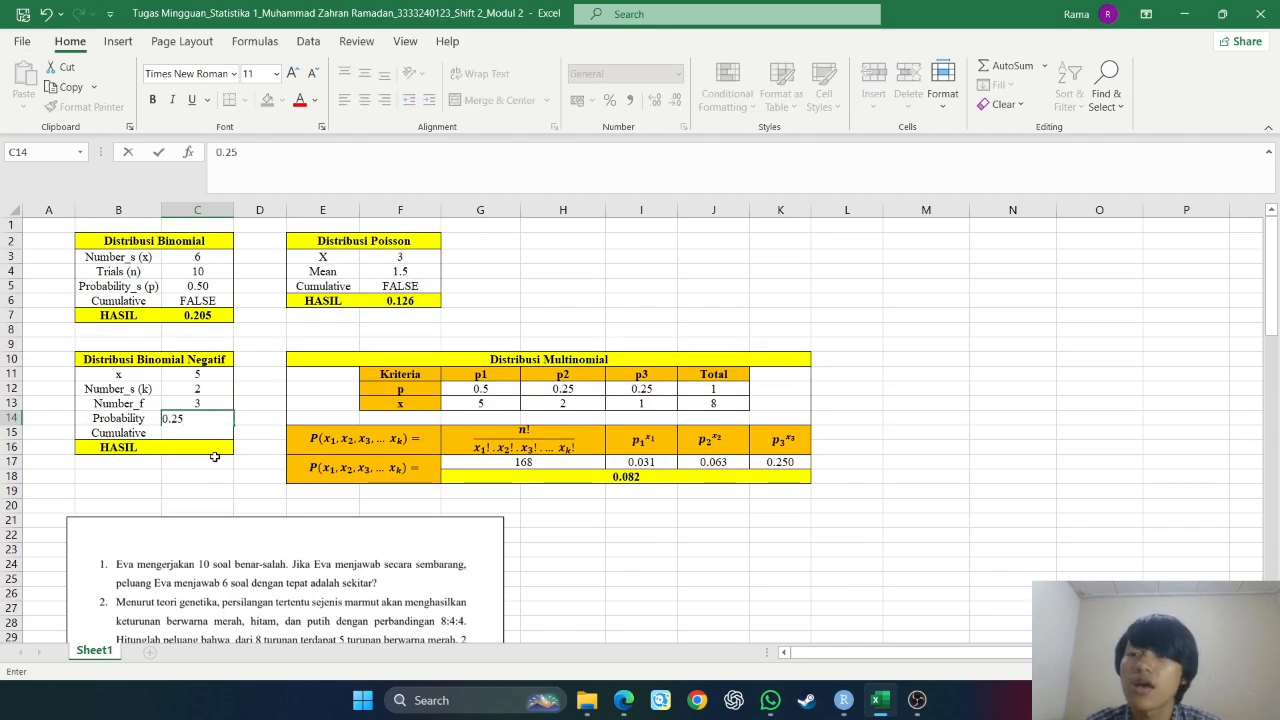
click(215, 457)
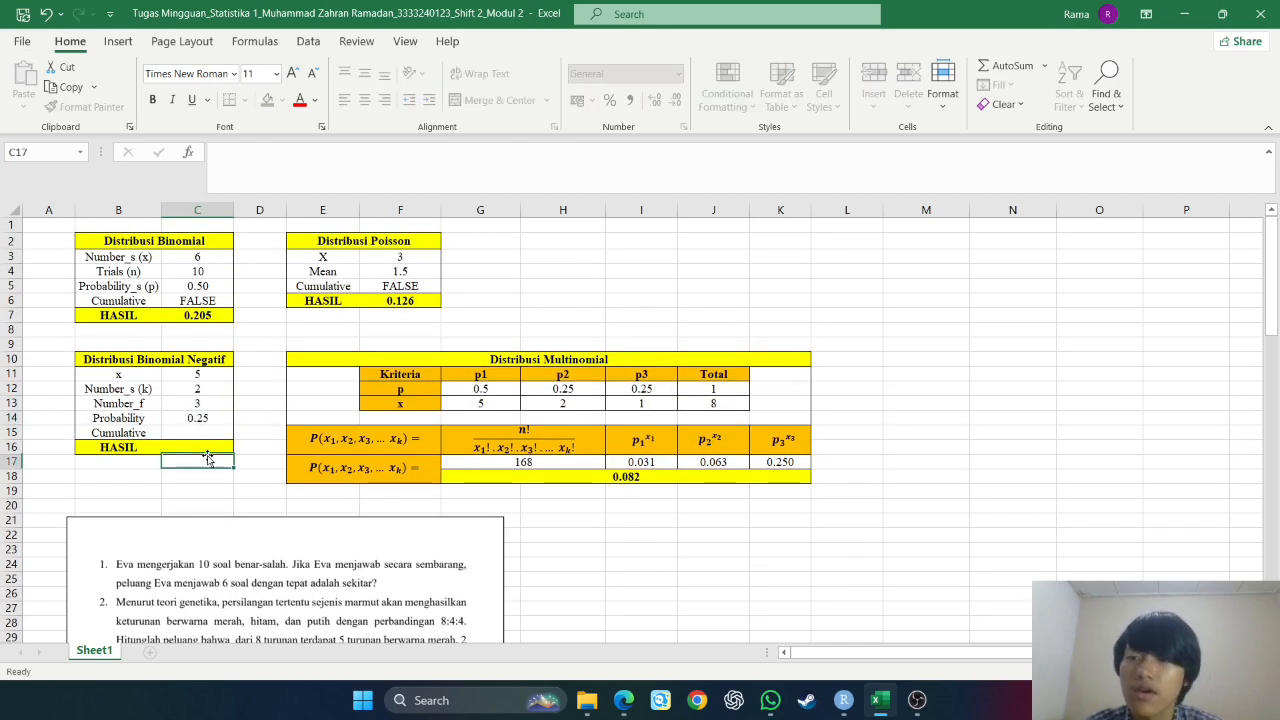
click(221, 435)
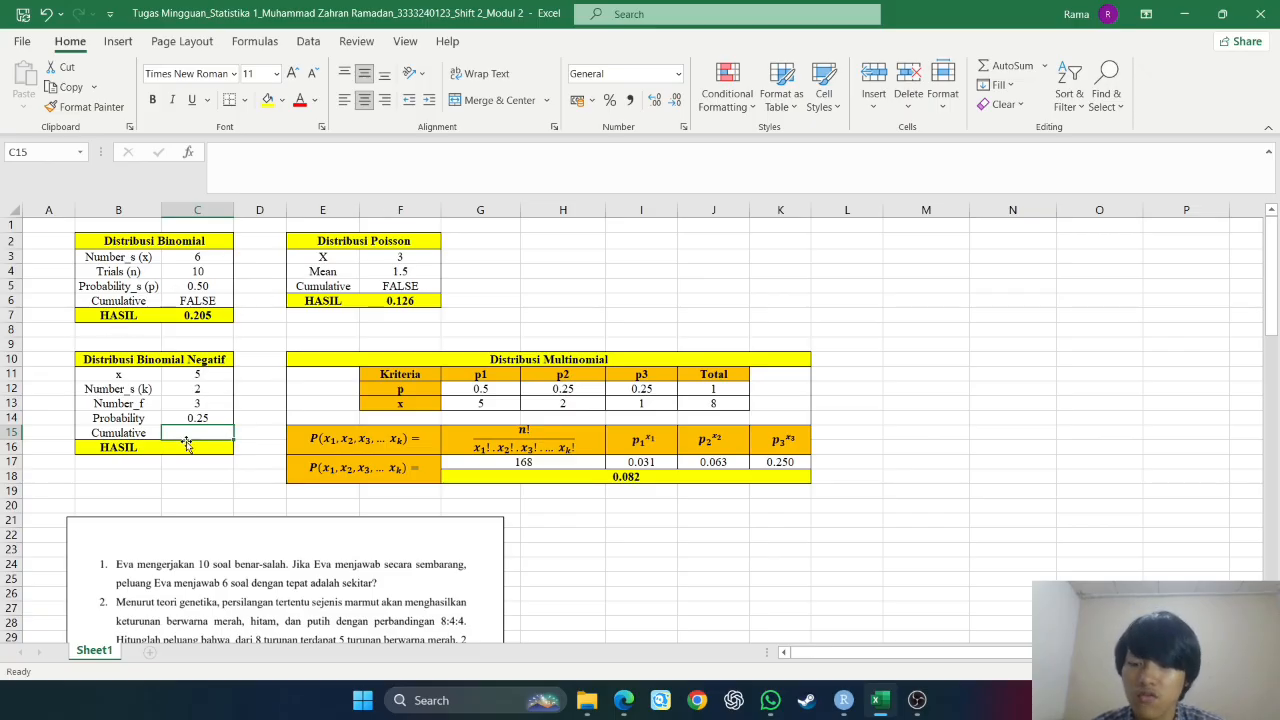
text(FALSE)
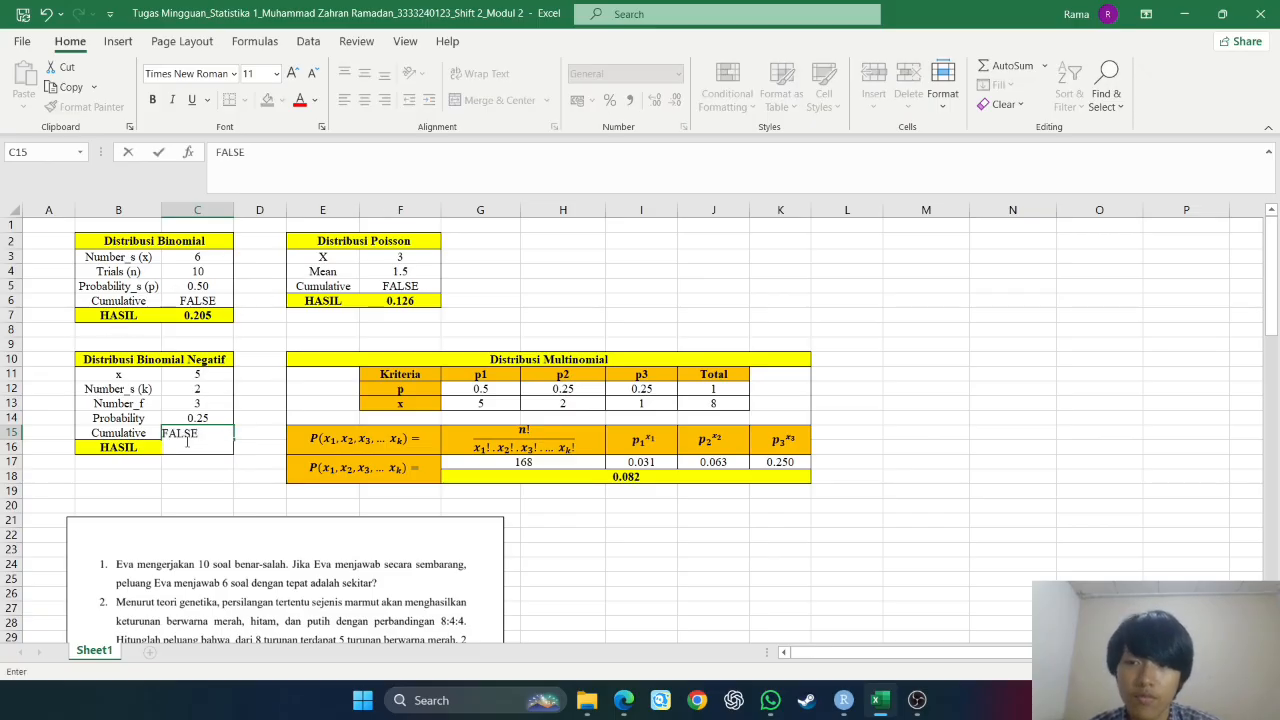
click(190, 486)
Calculate the negative binomial HASIL in C16 with NEGBINOM.DIST, using C13 as number_f, C12 as number_s, C14 as probability and C15 as cumulative.
click(211, 446)
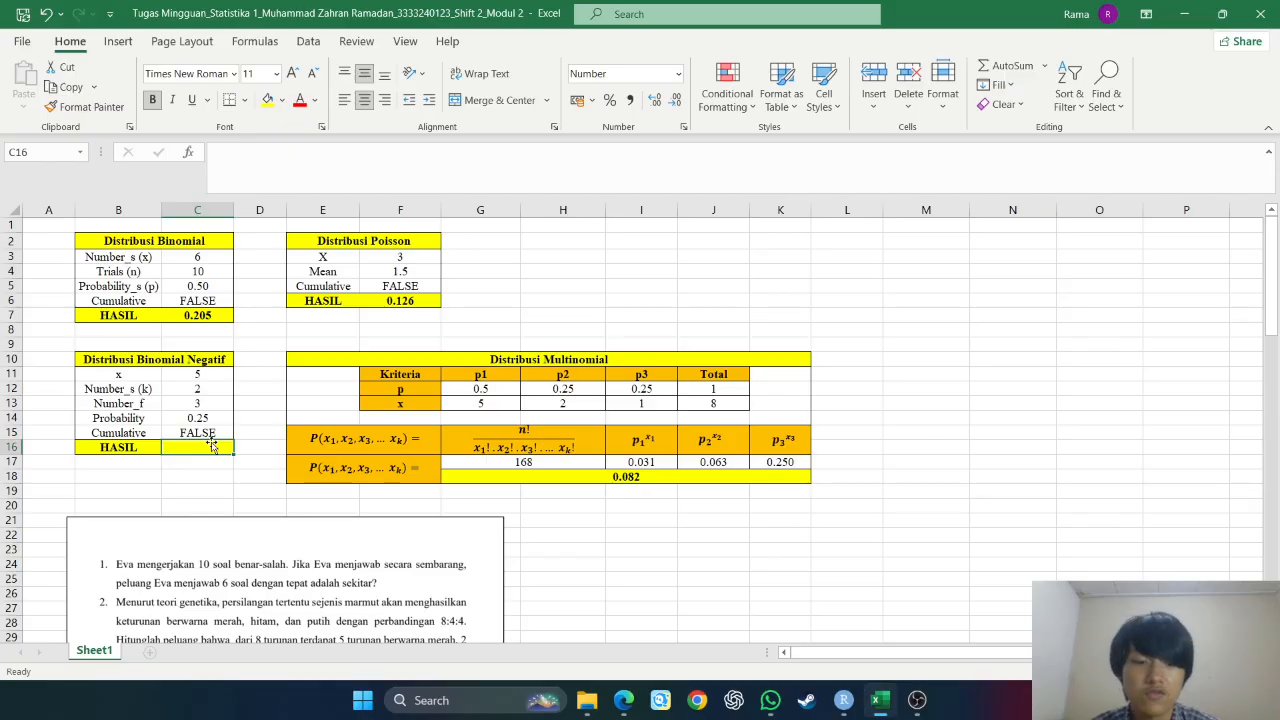
text(=NEG)
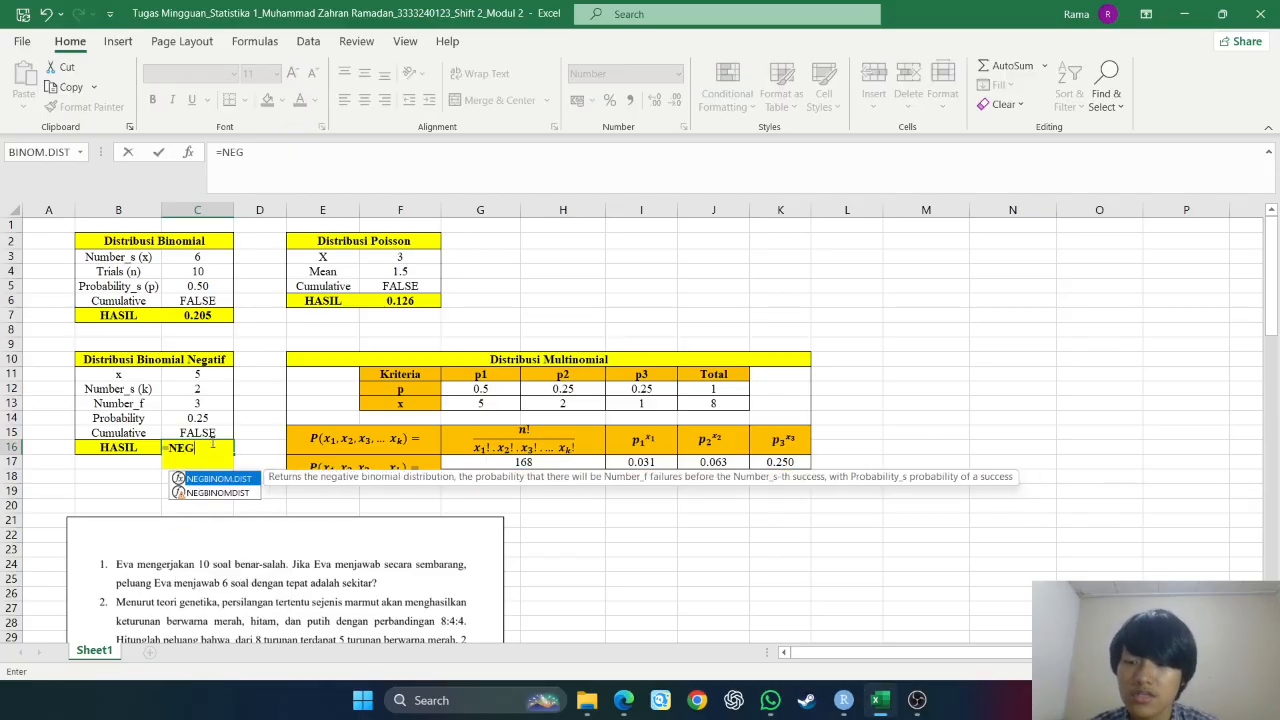
key(Tab)
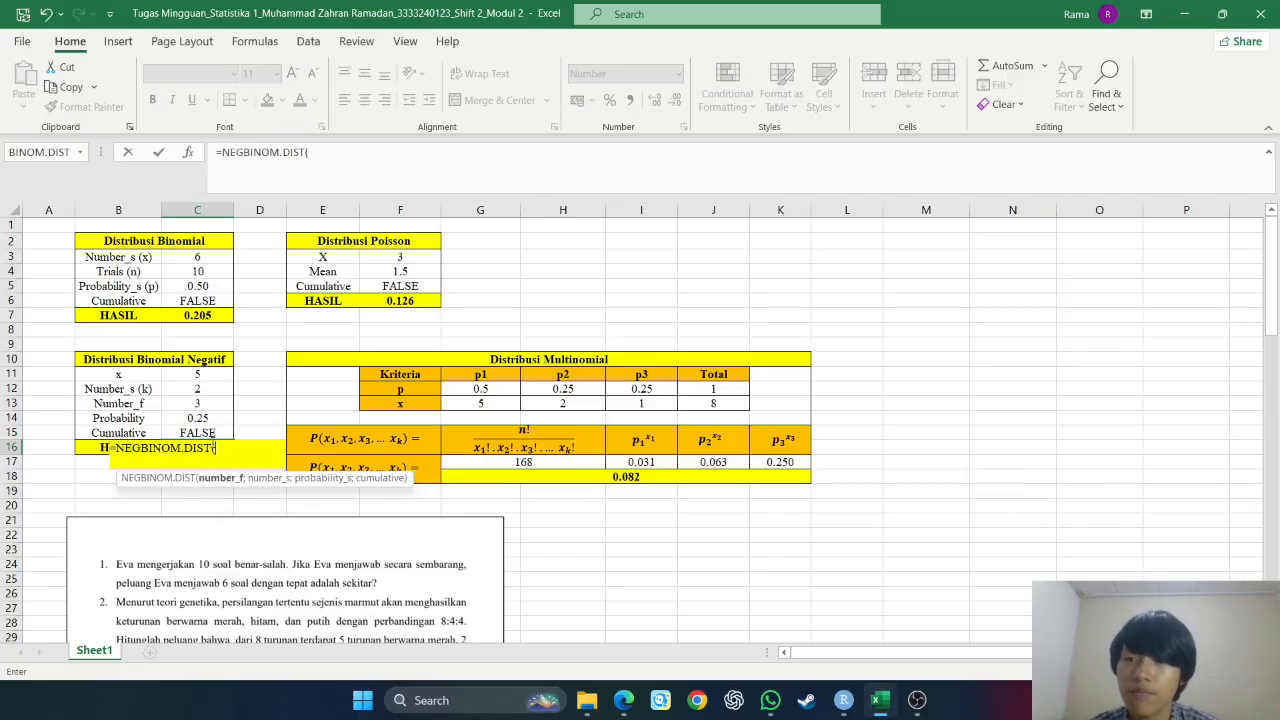
click(205, 403)
text(;)
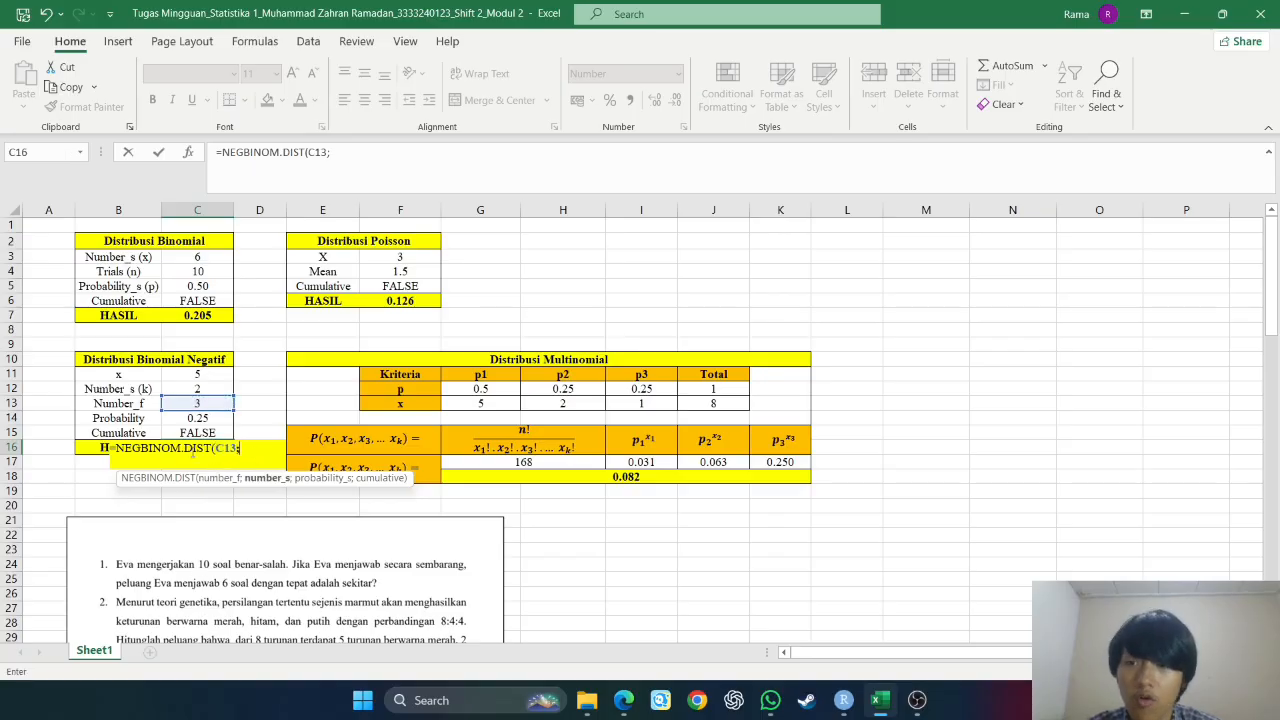
click(210, 389)
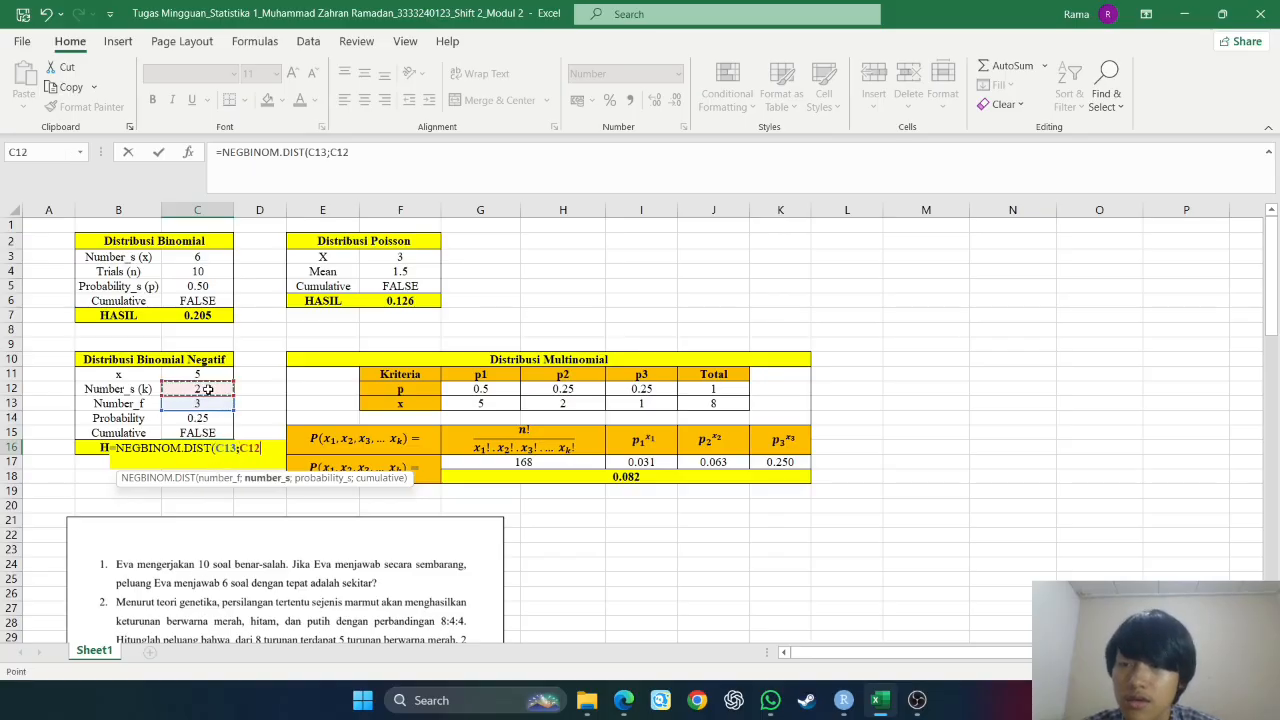
text(;)
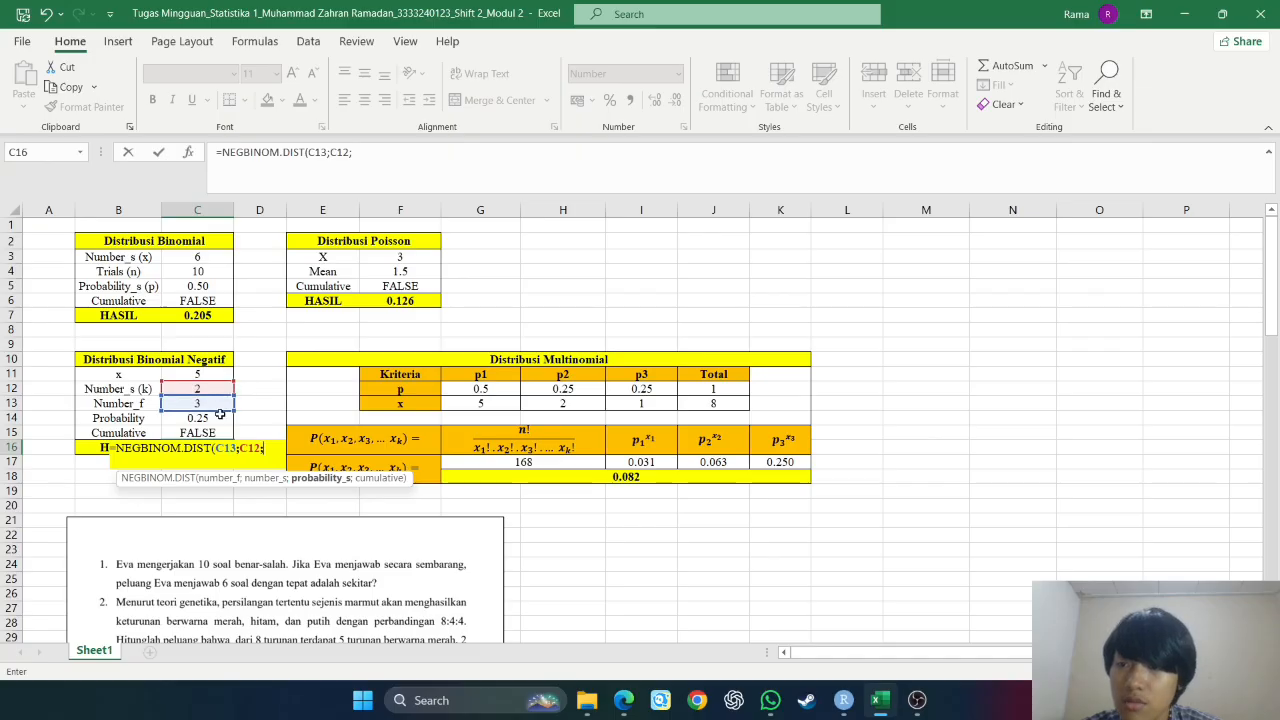
click(212, 416)
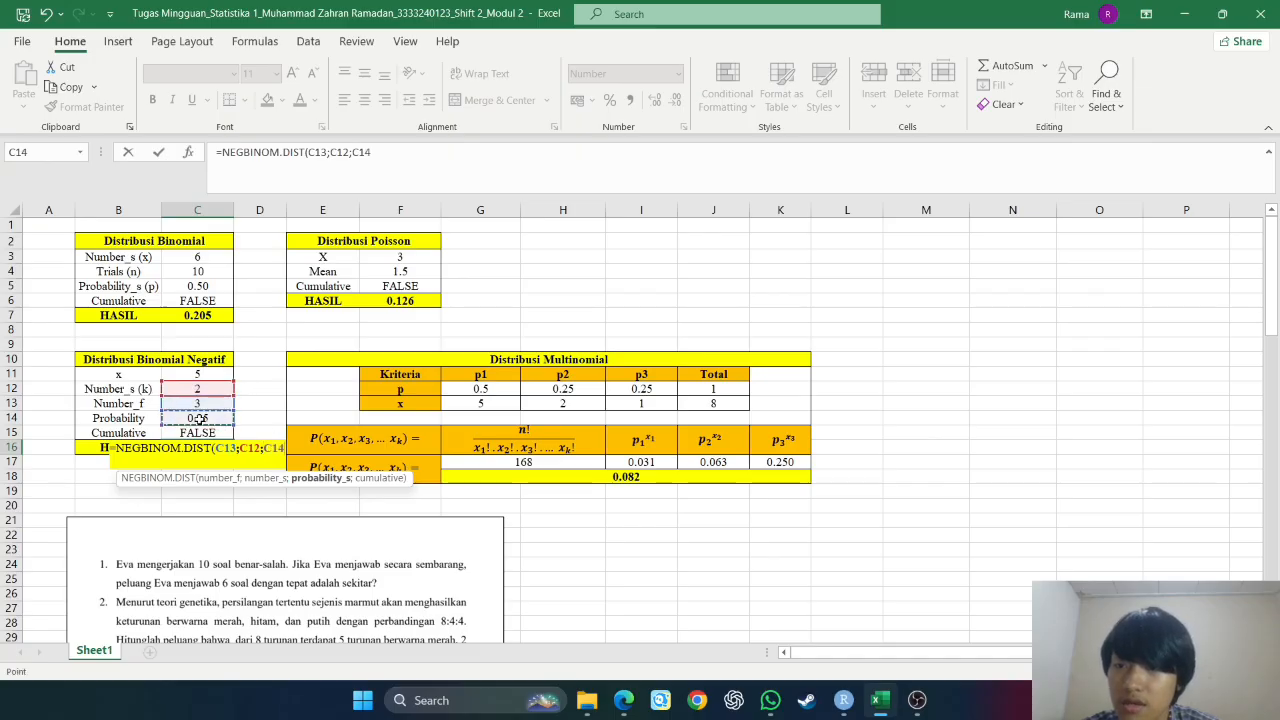
text(;)
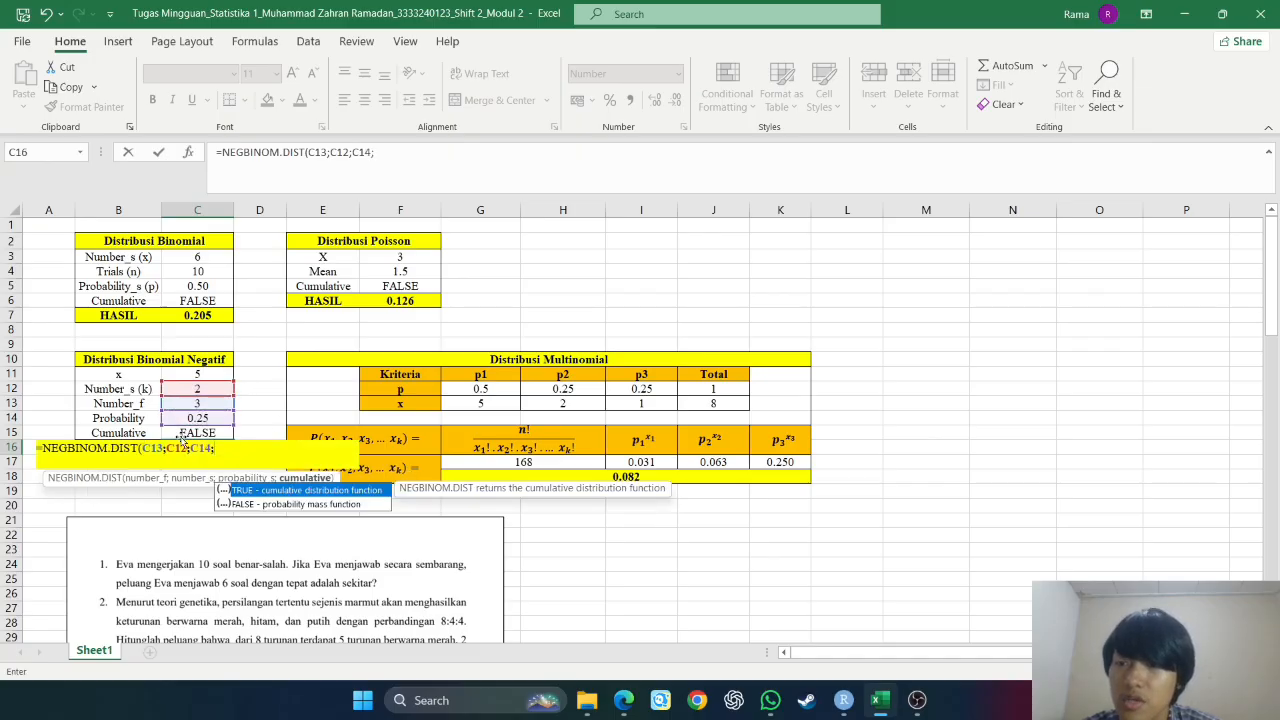
click(195, 433)
key(Return)
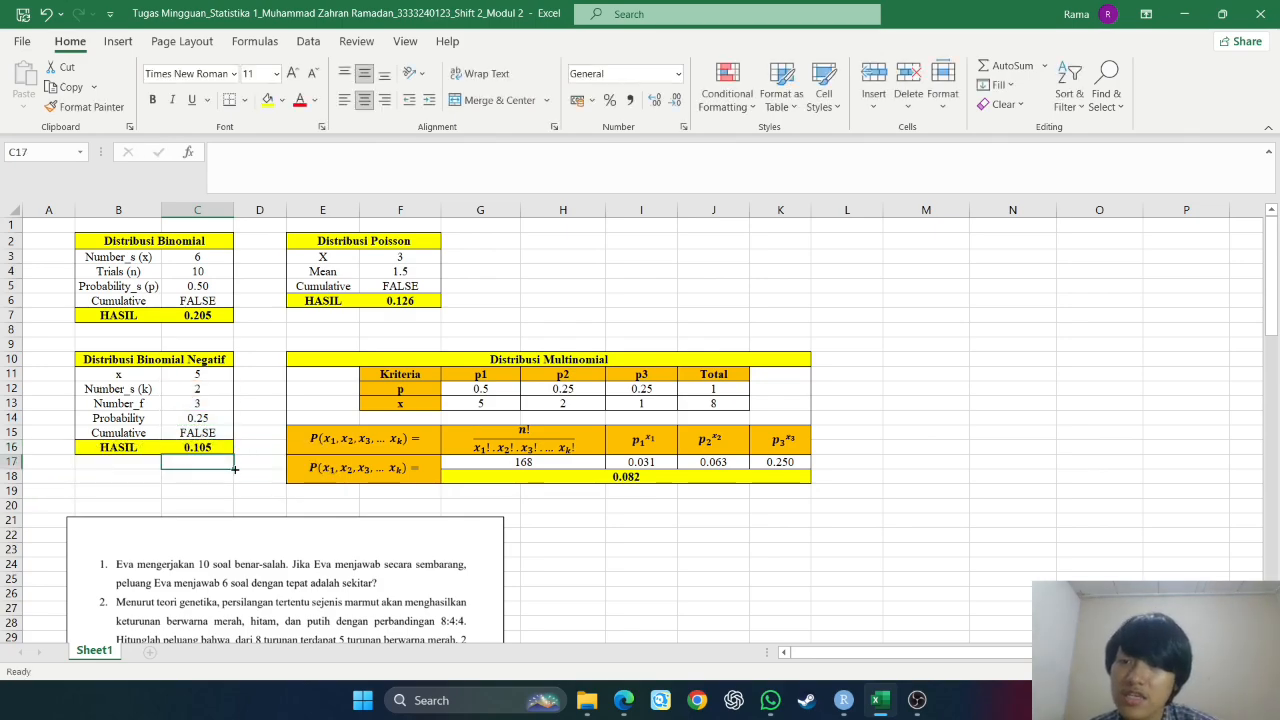
Review the four problem statements, especially problem 4, against the completed distribution tables.
scroll(216, 474, down, 3)
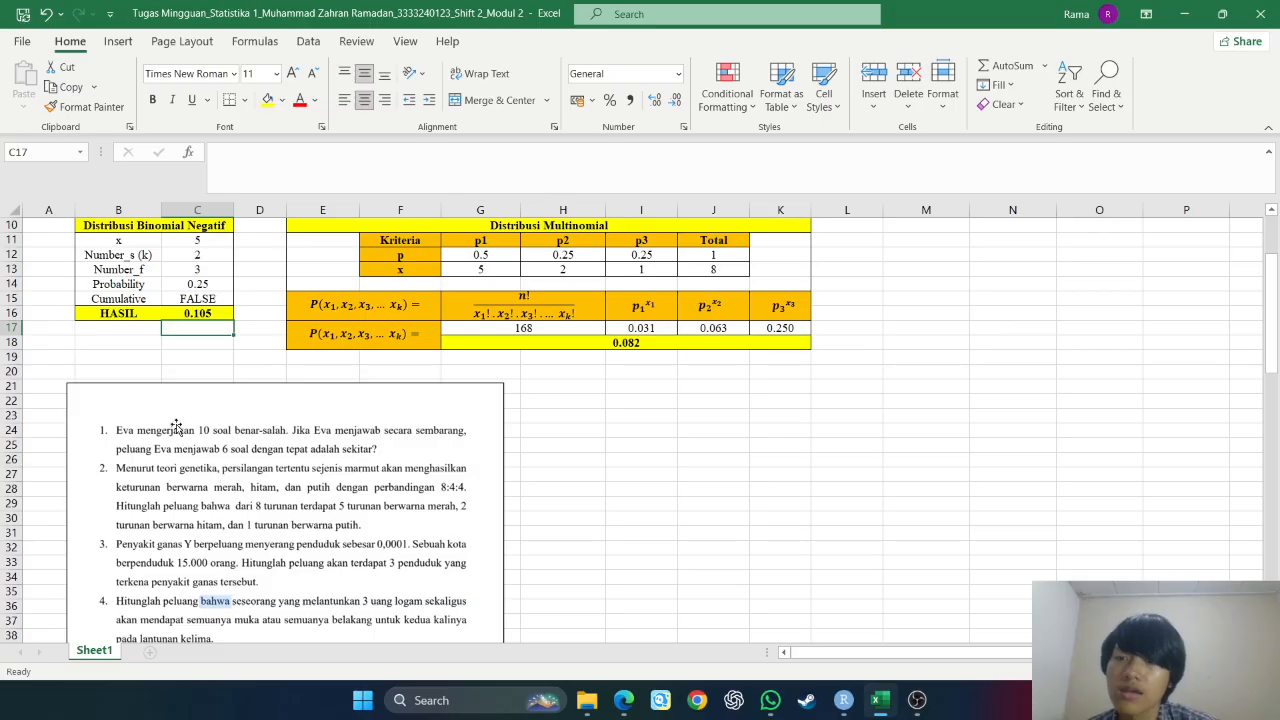
scroll(210, 430, down, 1)
scroll(204, 418, down, 4)
scroll(204, 440, up, 2)
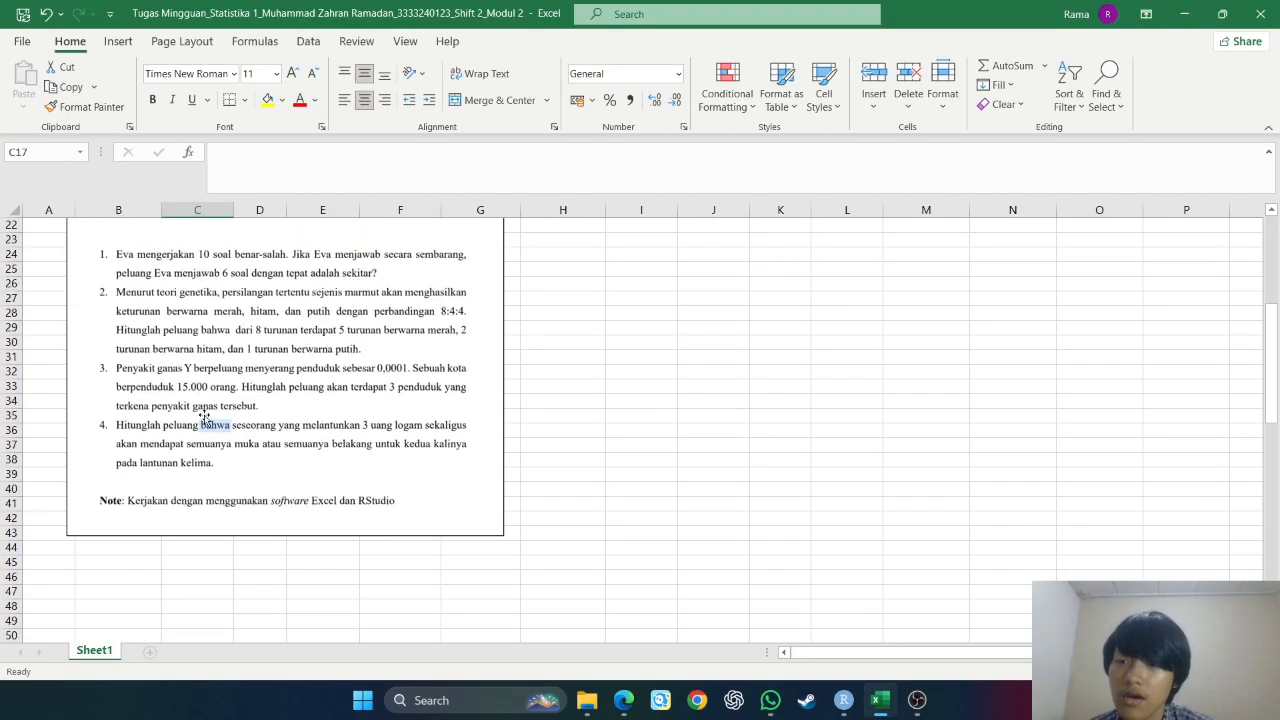
scroll(204, 455, up, 6)
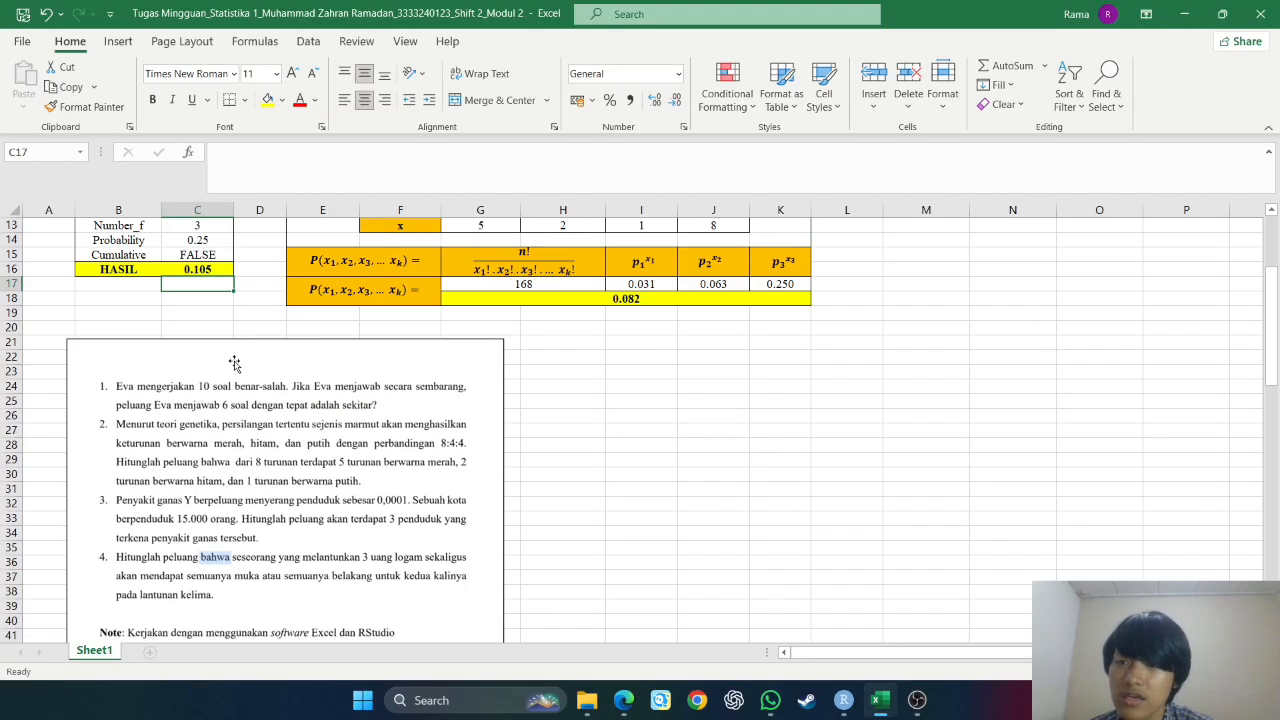
scroll(220, 460, down, 7)
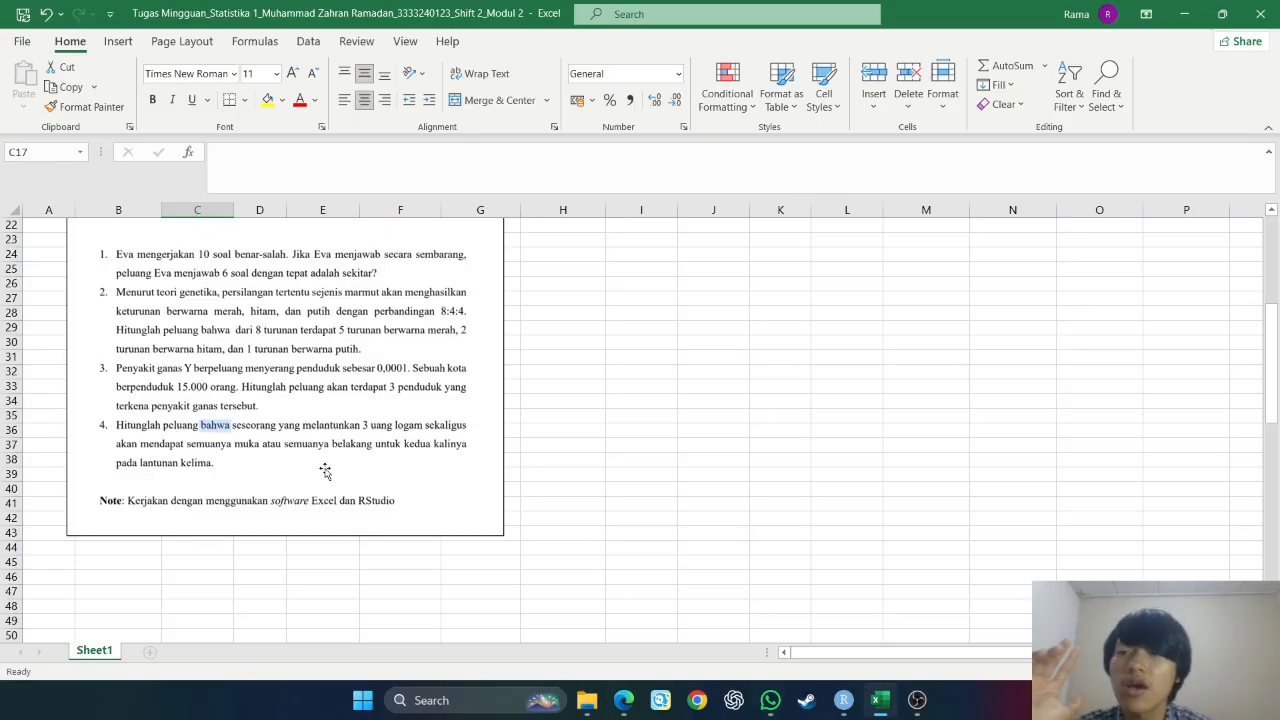
scroll(327, 471, up, 3)
scroll(325, 471, up, 2)
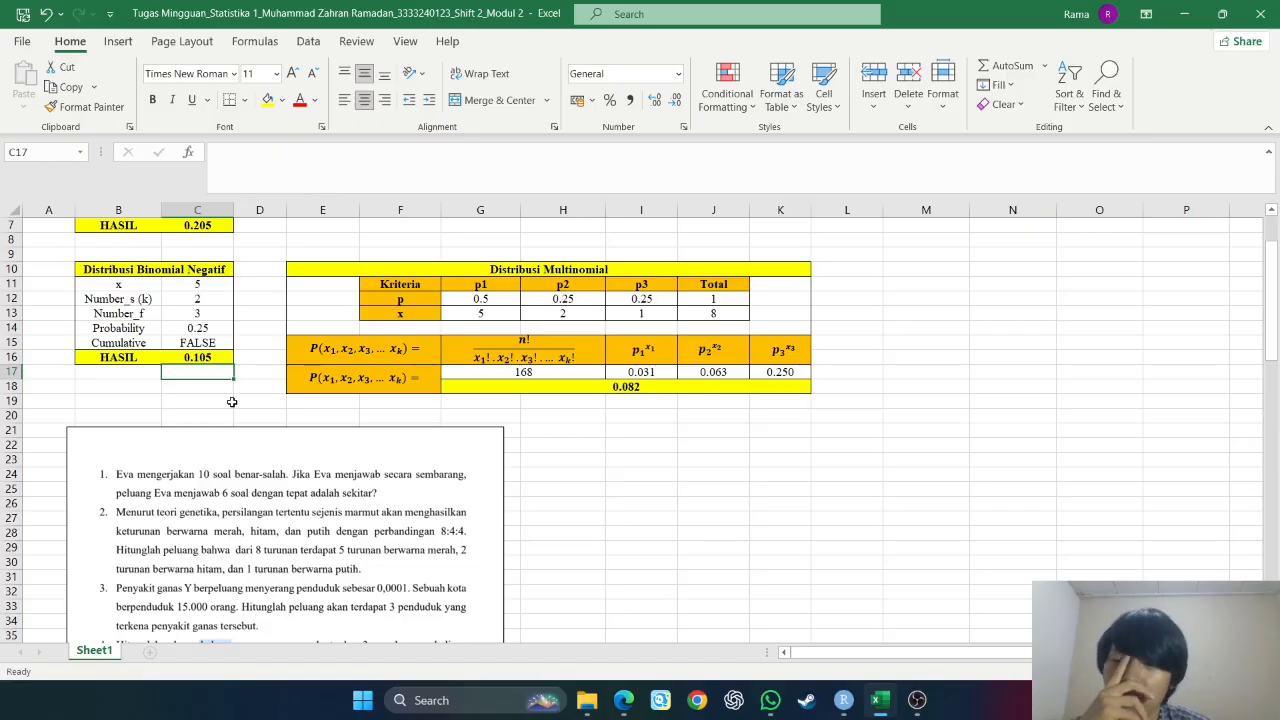
scroll(249, 409, up, 2)
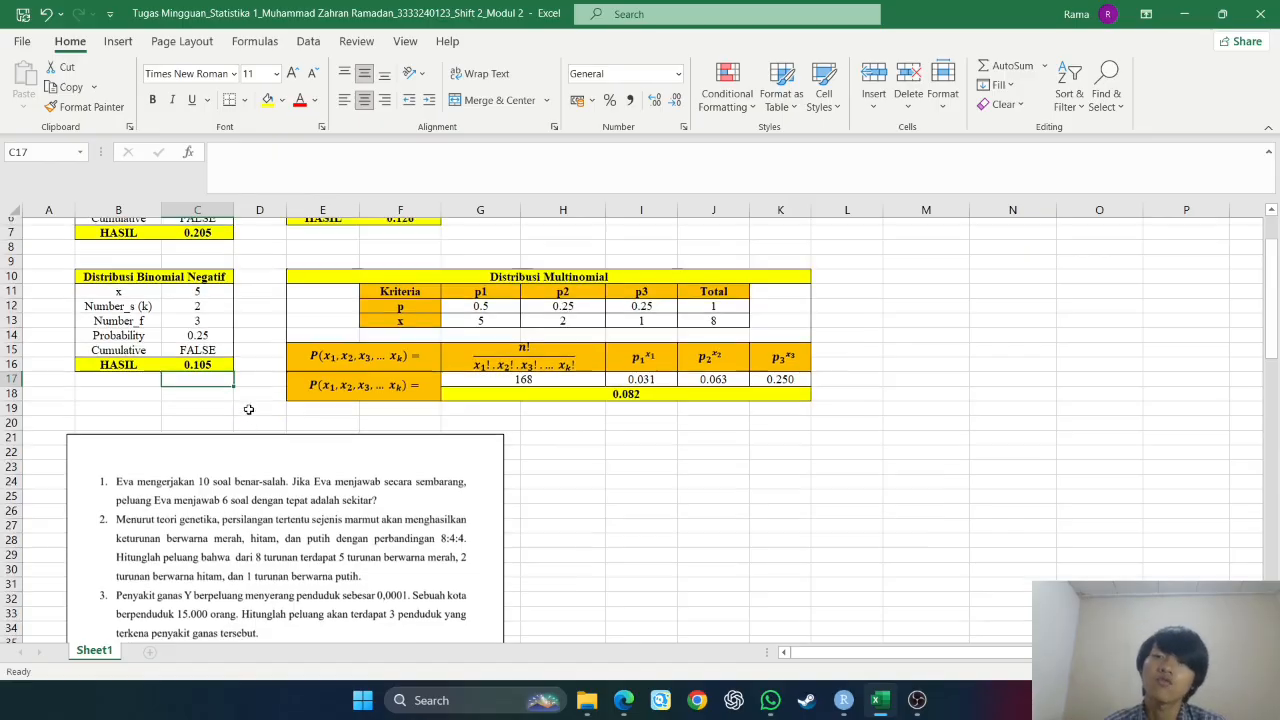
scroll(254, 410, down, 1)
click(254, 412)
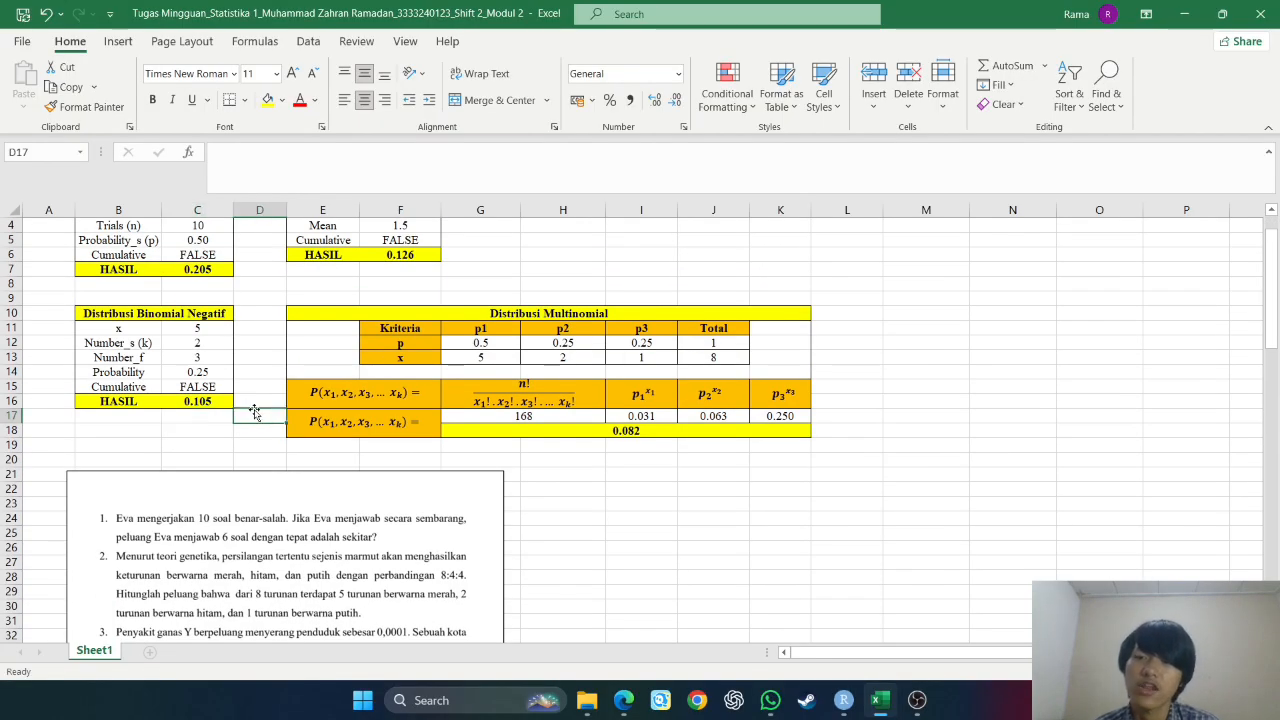
Switch to RStudio and run script lines 1 to 3 to install and load the distr package.
click(267, 296)
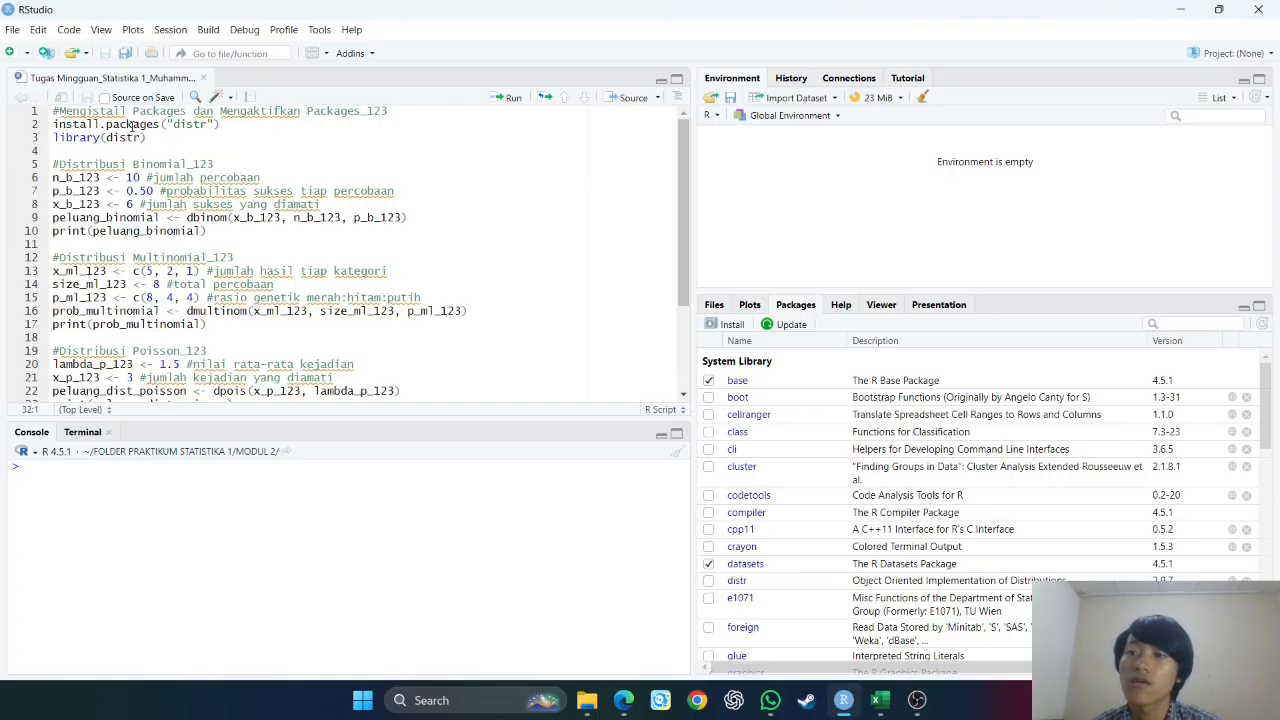
click(150, 138)
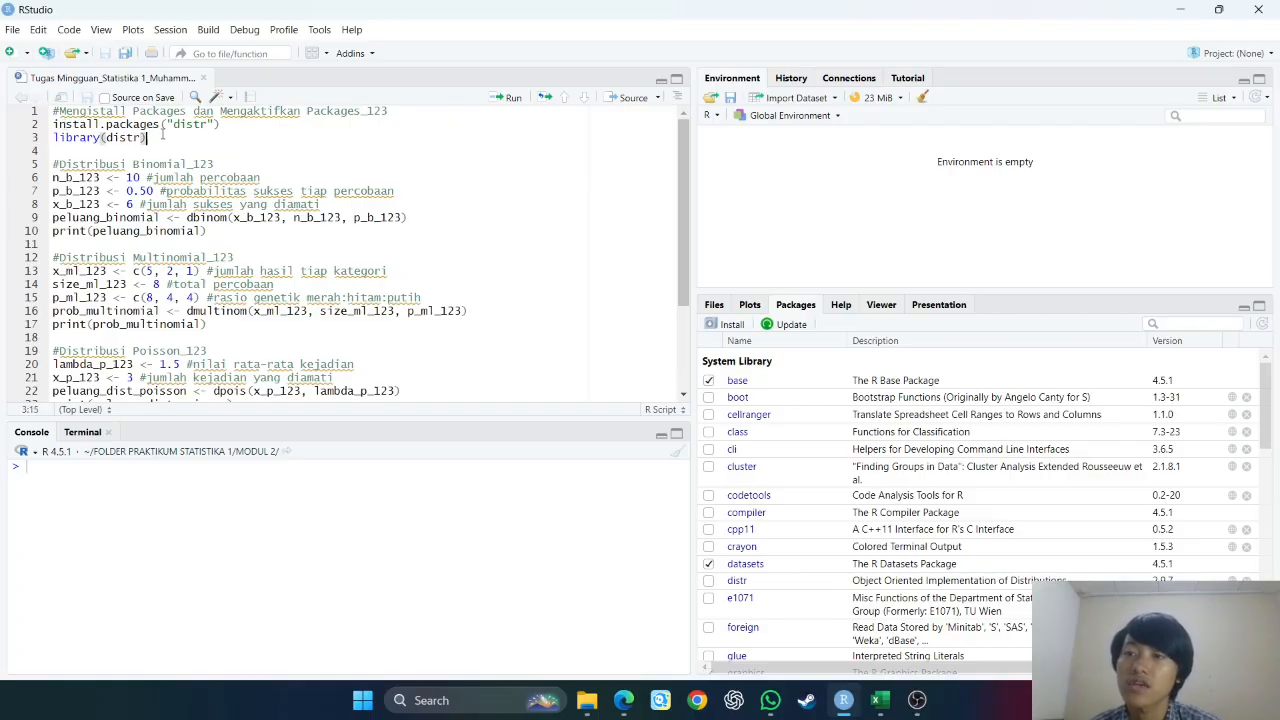
click(230, 126)
click(190, 140)
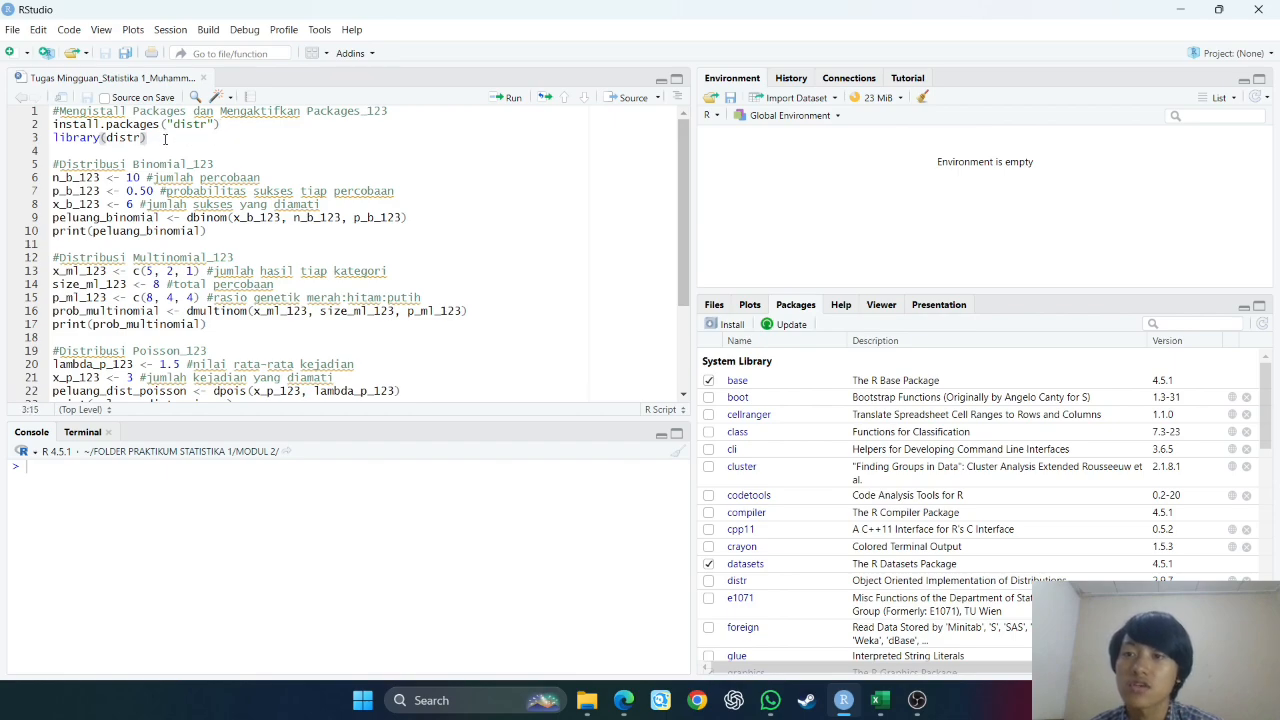
drag(165, 139, 53, 112)
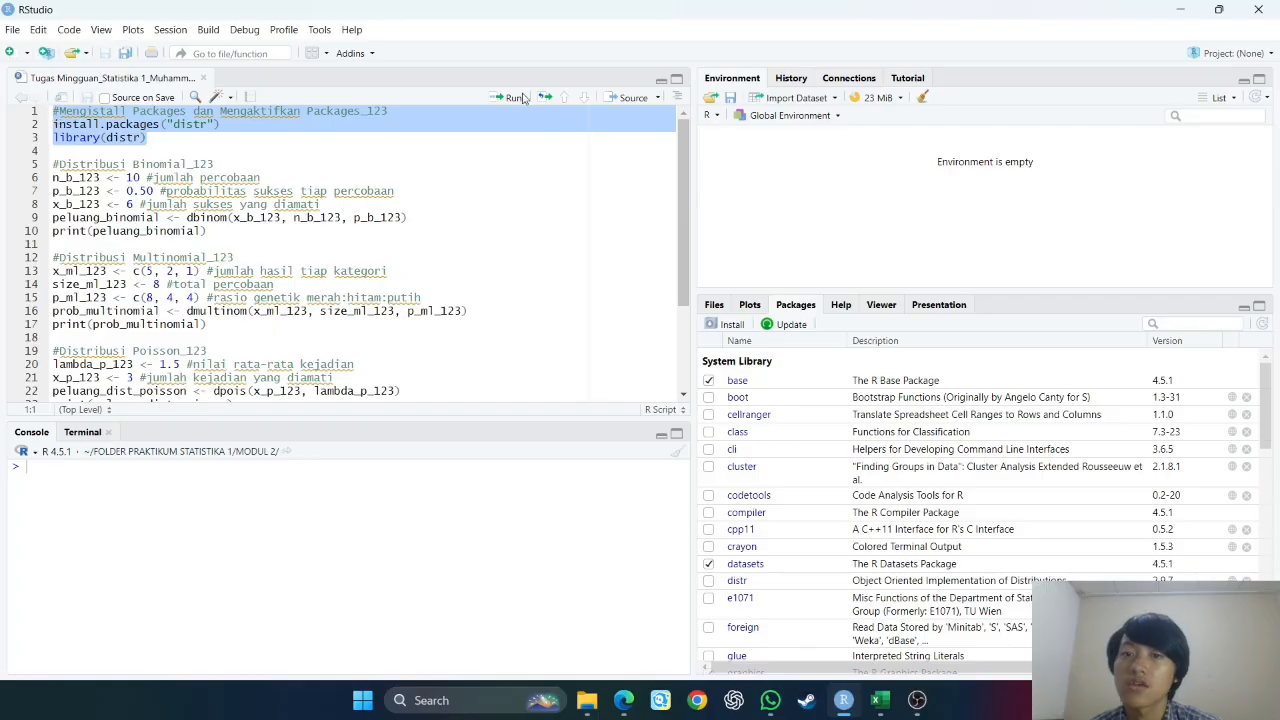
click(521, 97)
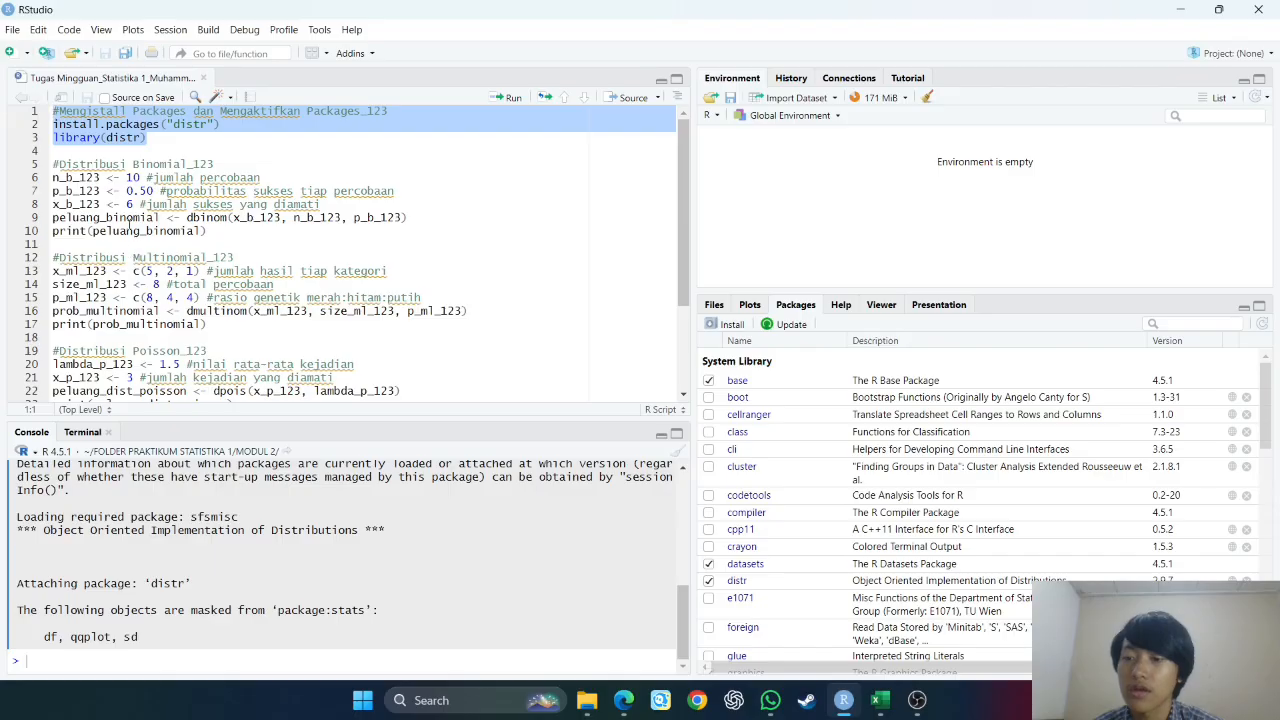
Run the Distribusi Binomial block, lines 5 to 10, to calculate and print peluang_binomial with dbinom.
click(127, 218)
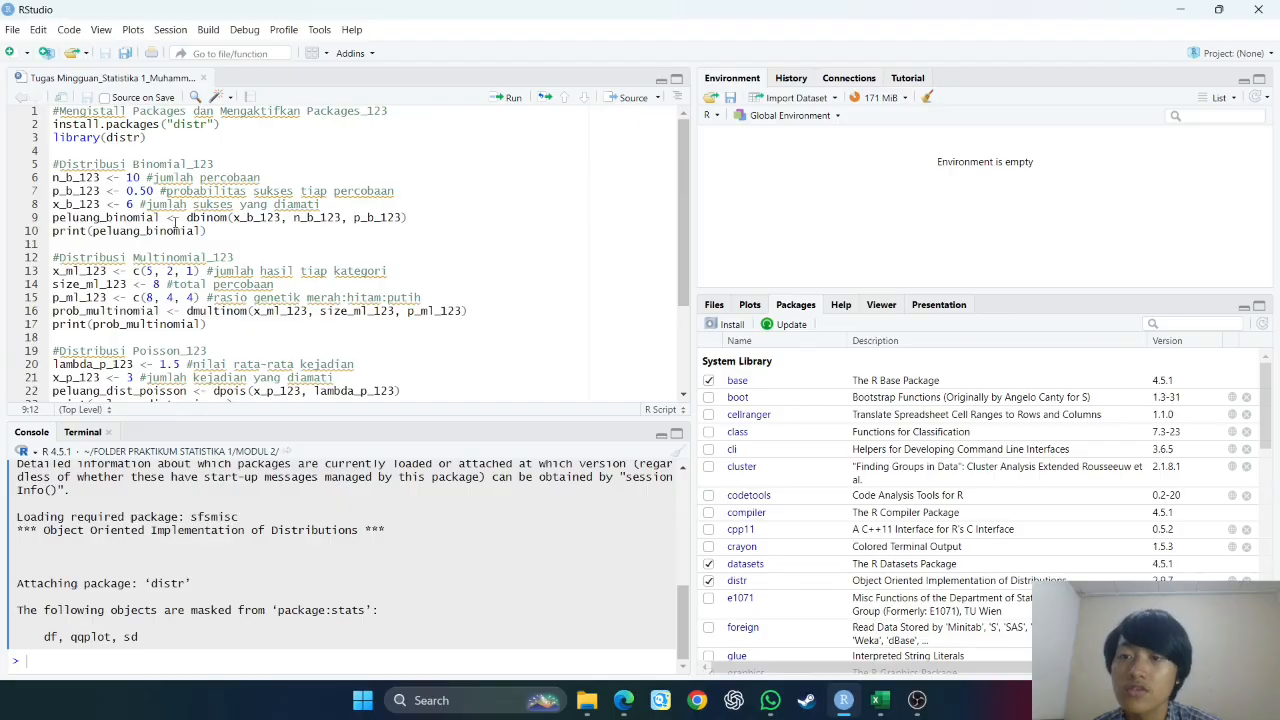
click(199, 218)
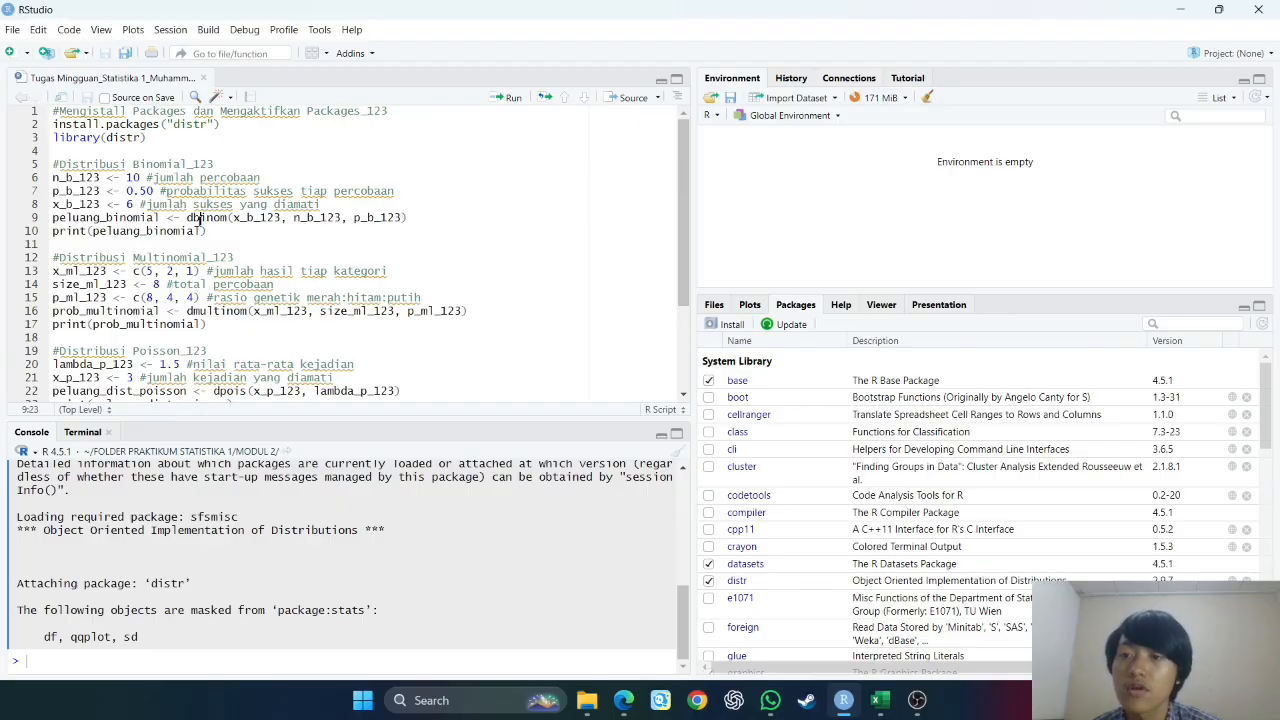
drag(234, 233, 60, 162)
click(509, 97)
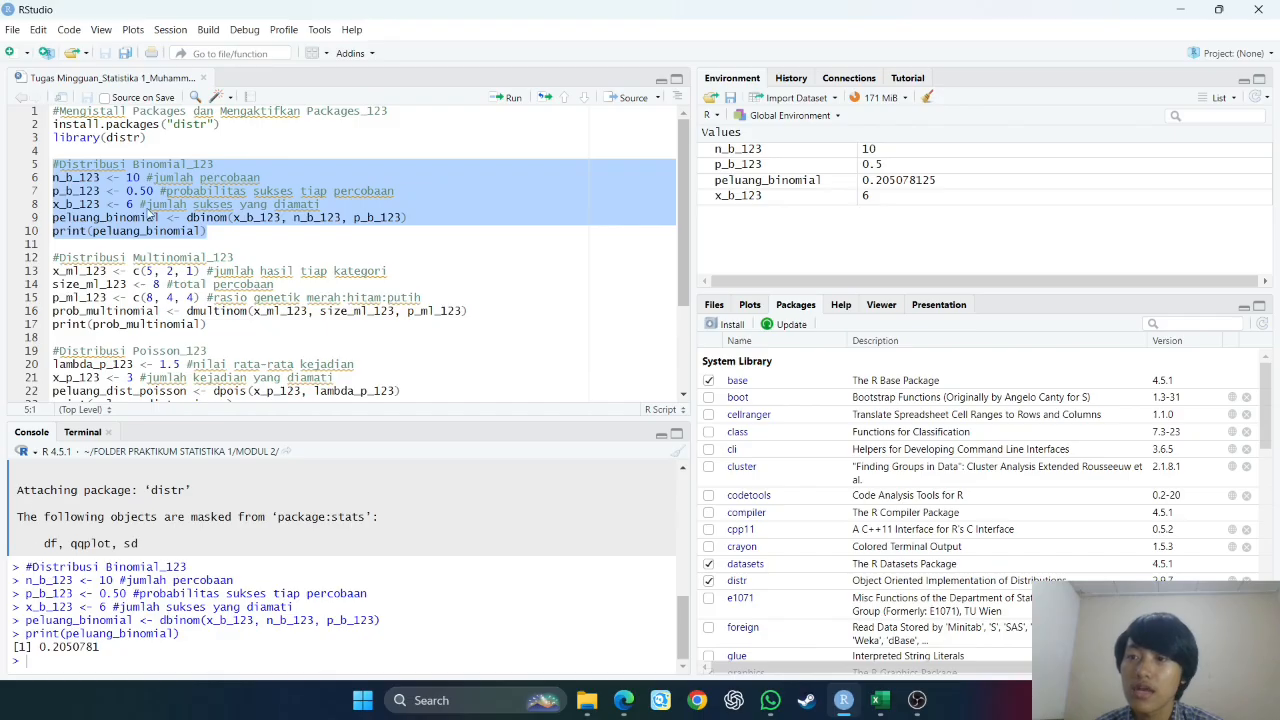
click(246, 240)
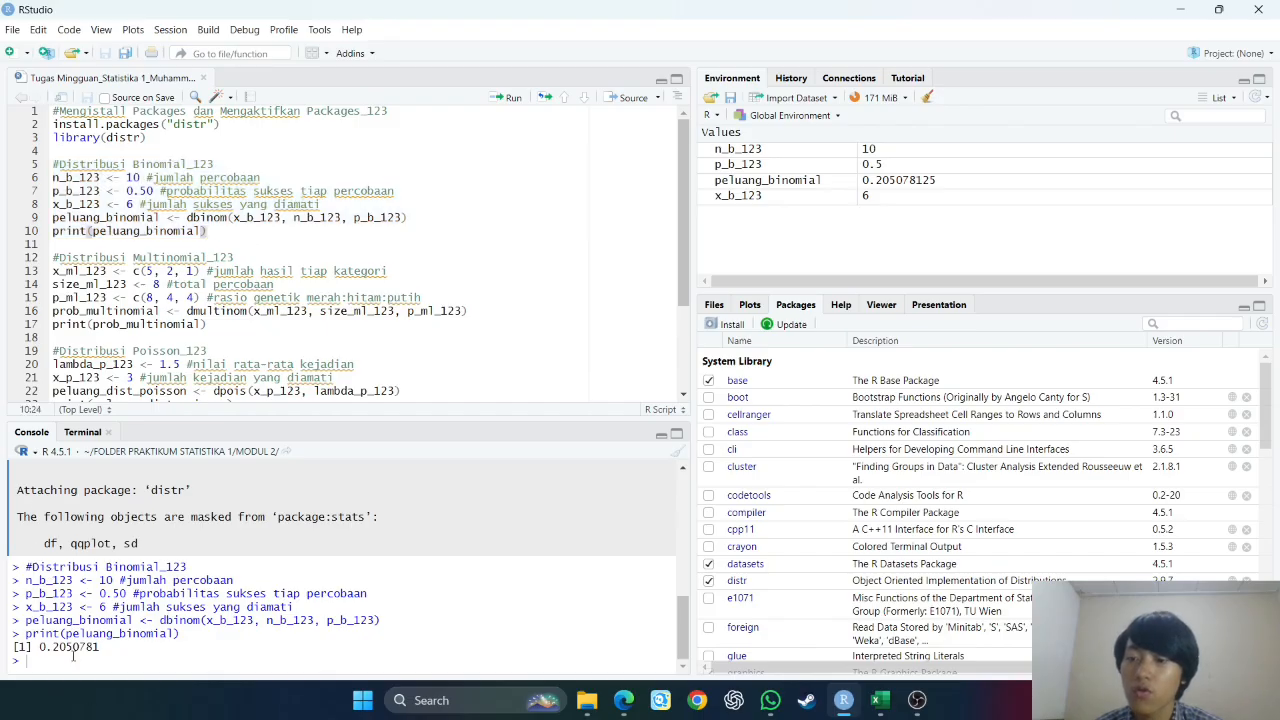
Run the Distribusi Multinomial block, lines 12 to 17, to calculate and print prob_multinomial with dmultinom.
scroll(176, 291, down, 2)
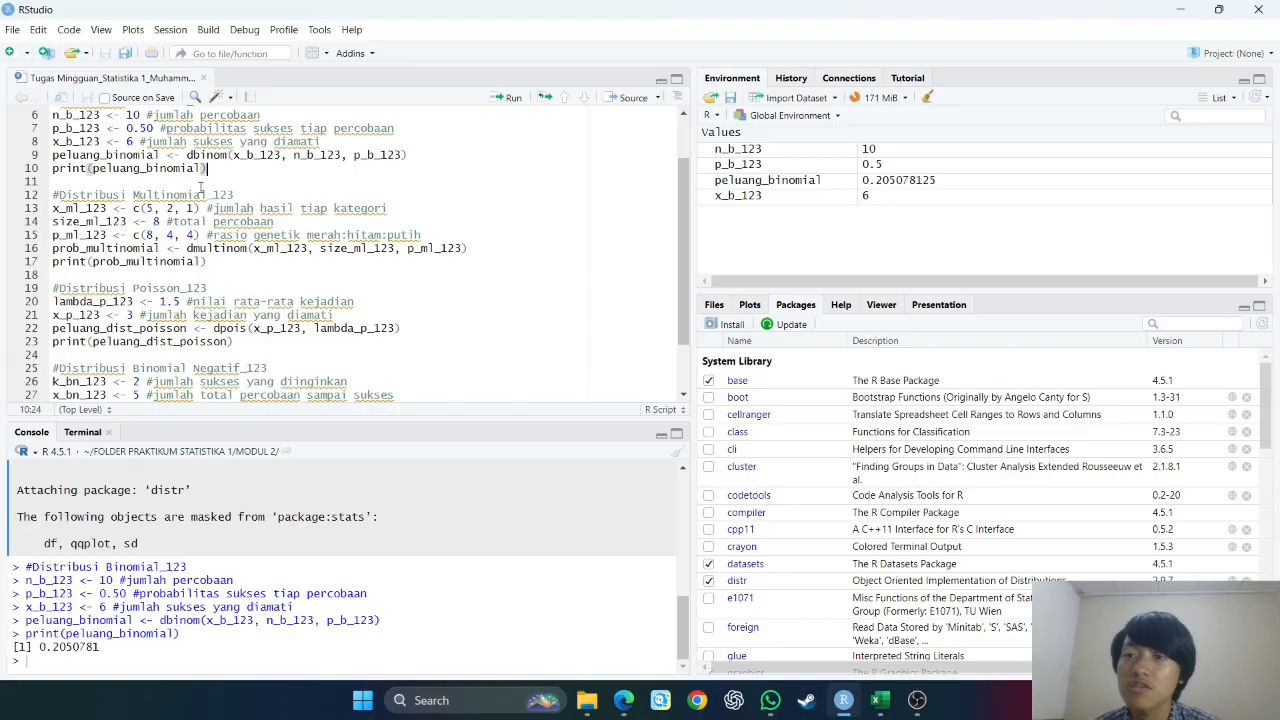
click(223, 262)
drag(223, 262, 52, 195)
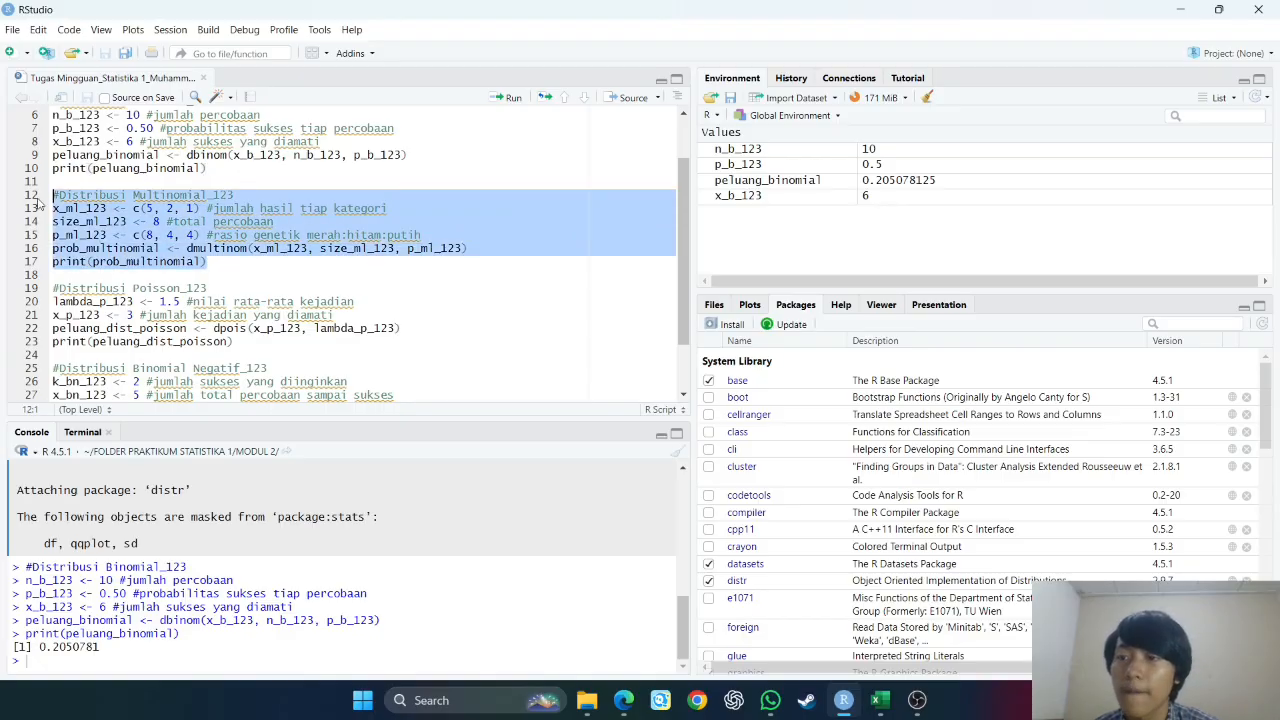
click(505, 99)
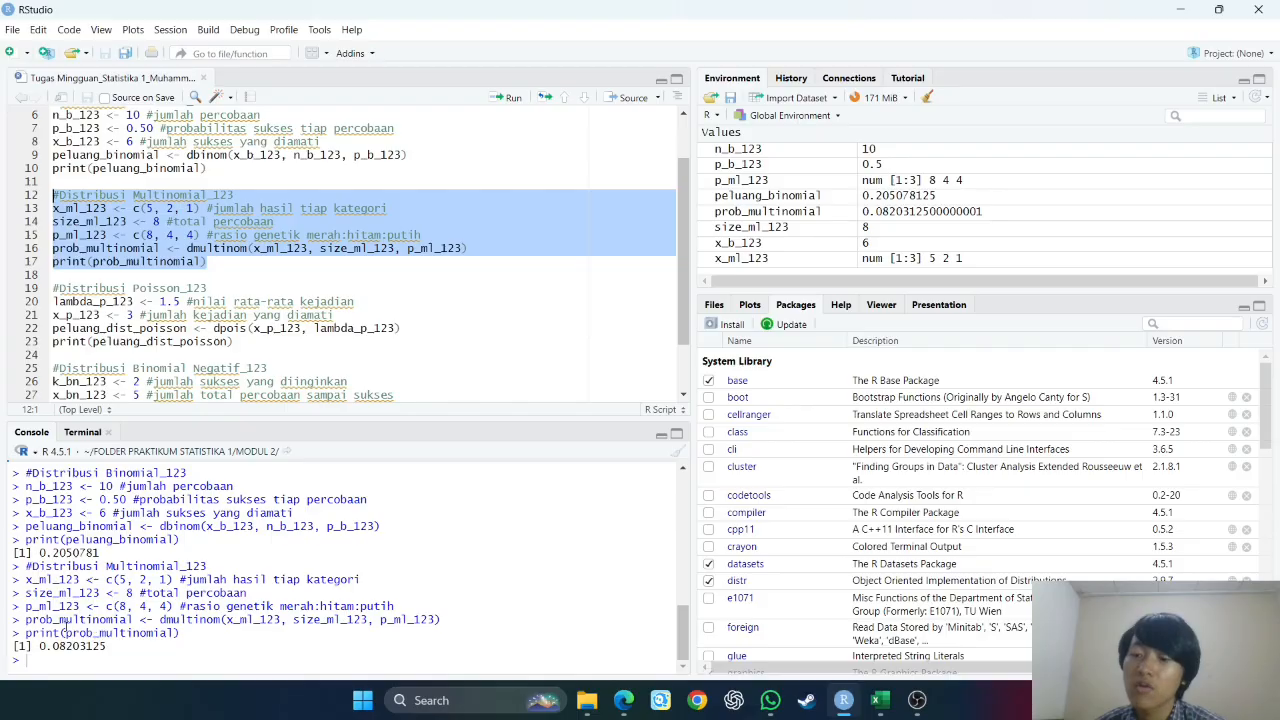
click(233, 278)
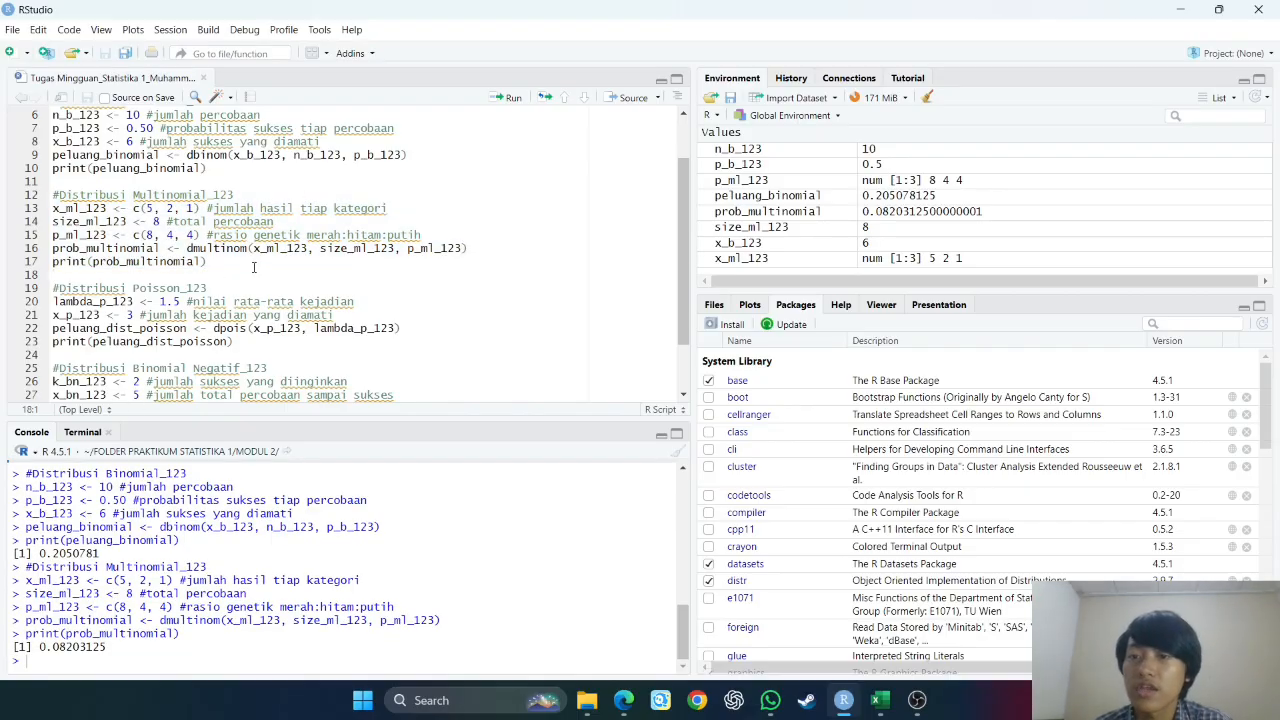
click(255, 265)
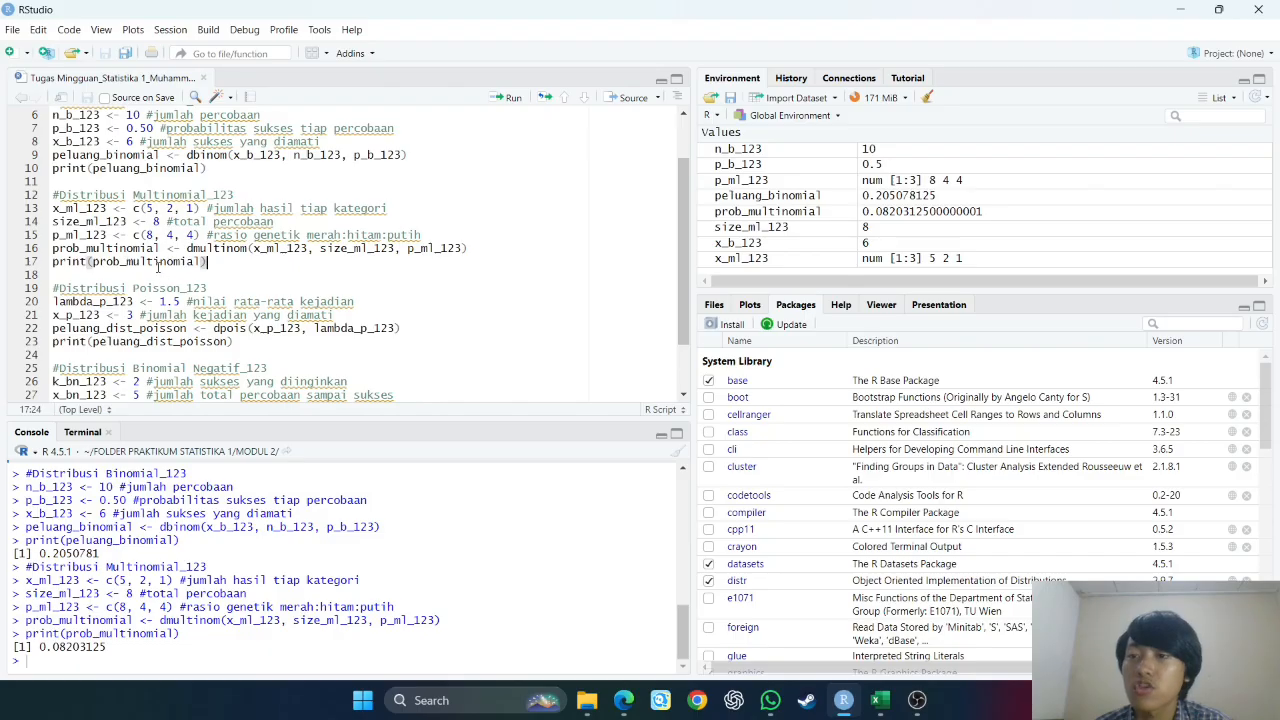
Run the Distribusi Poisson block, lines 19 to 23, to calculate and print peluang_dist_poisson with dpois.
scroll(228, 298, down, 2)
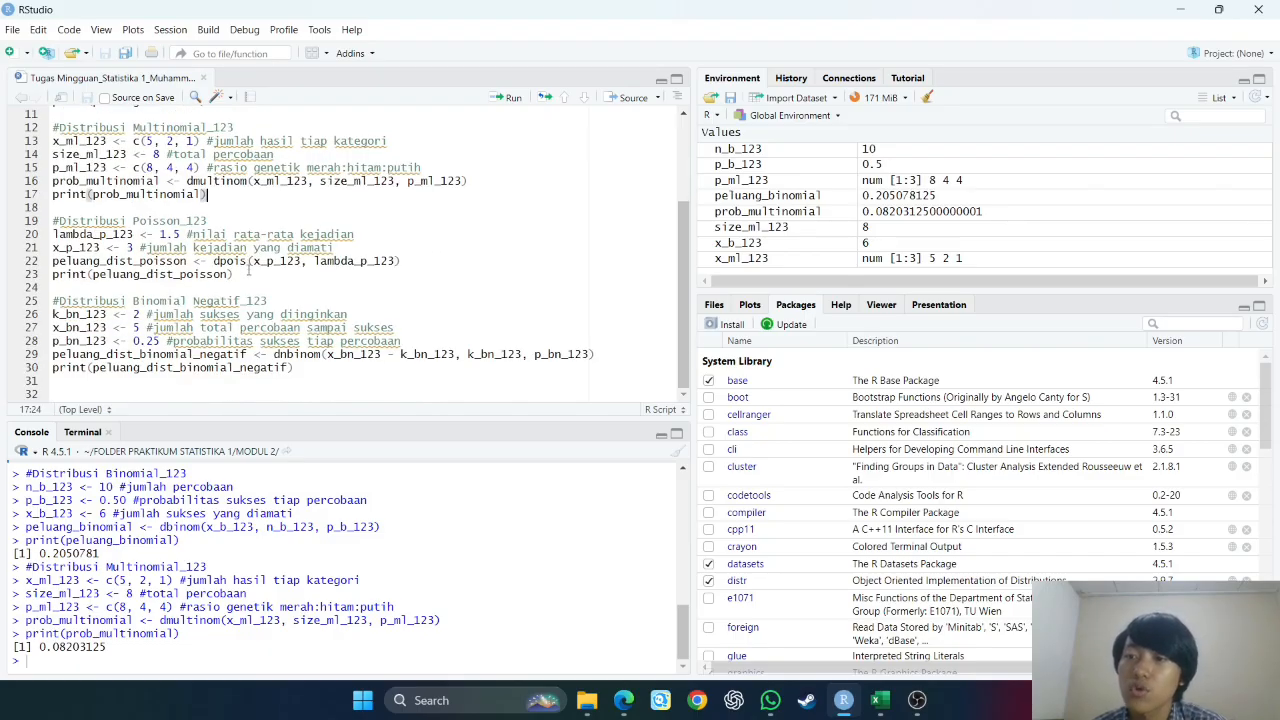
click(140, 262)
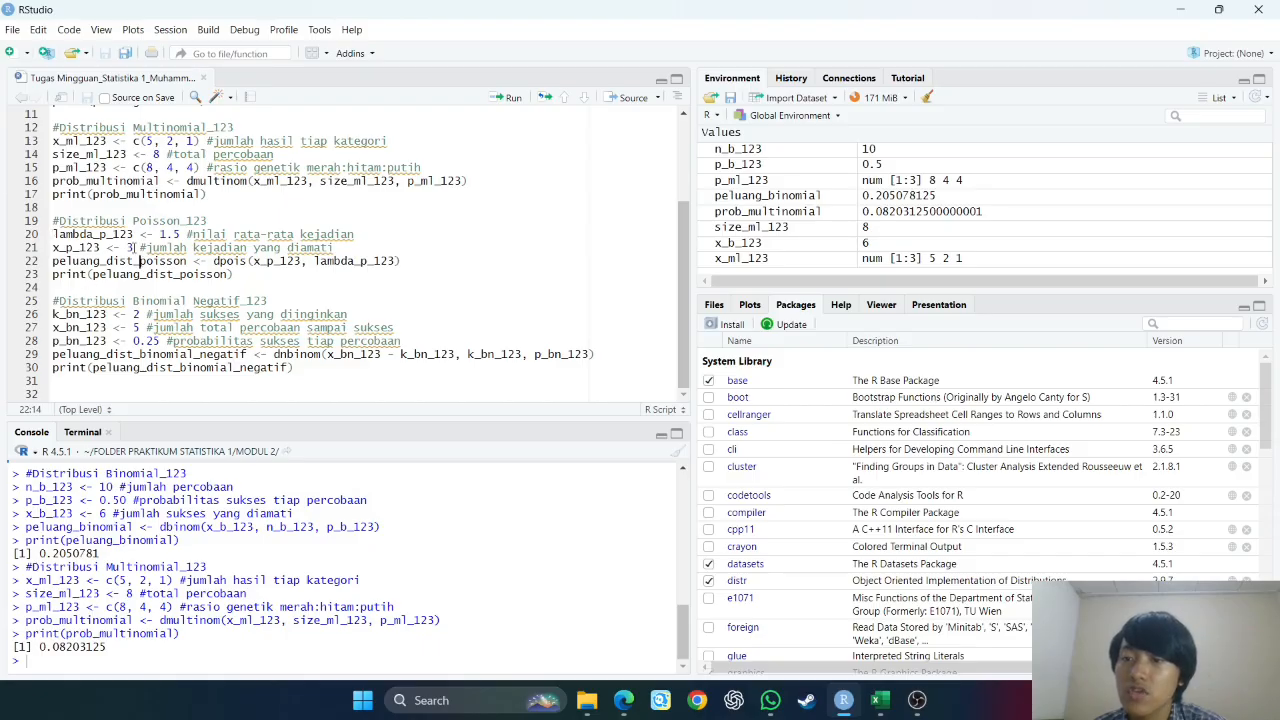
click(240, 274)
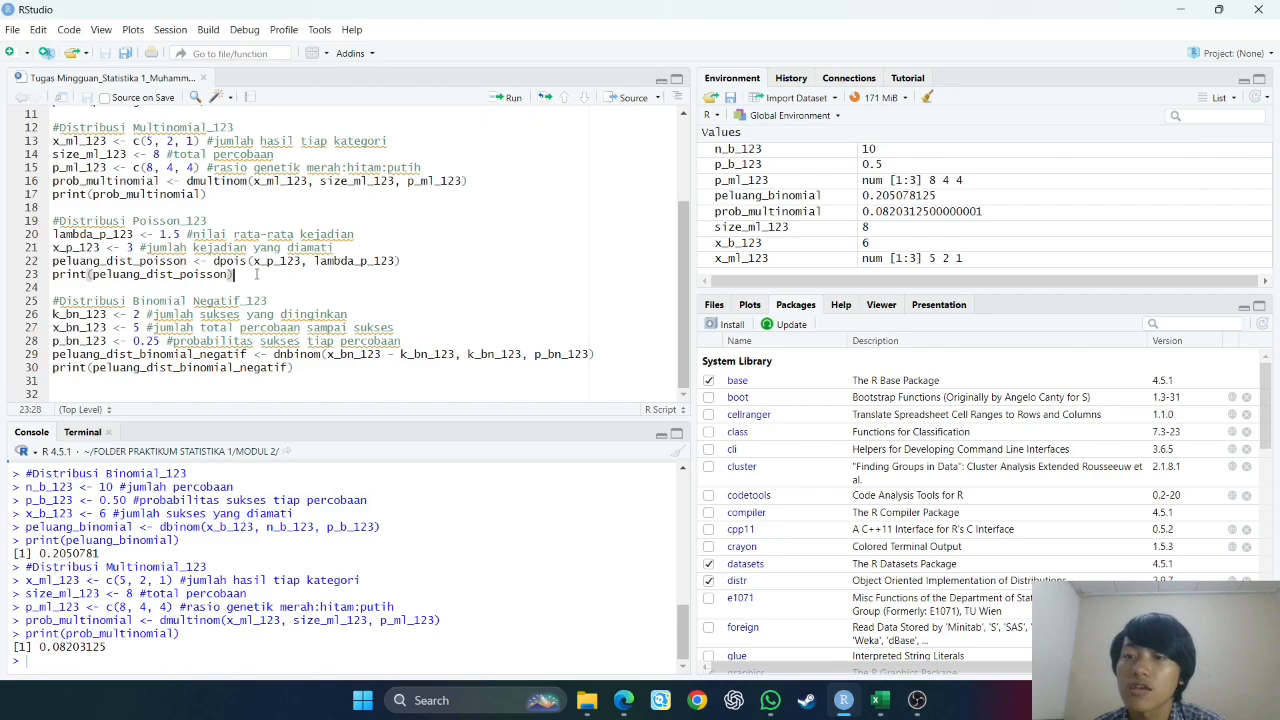
drag(240, 274, 35, 228)
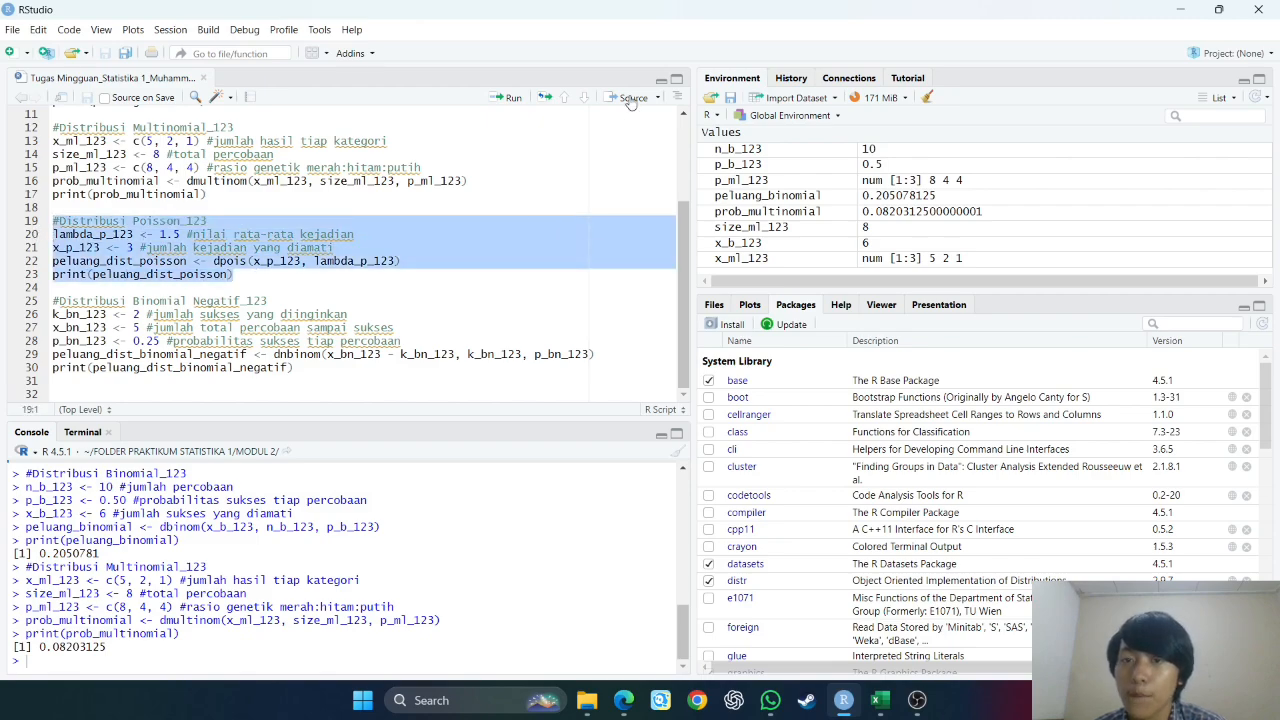
click(505, 97)
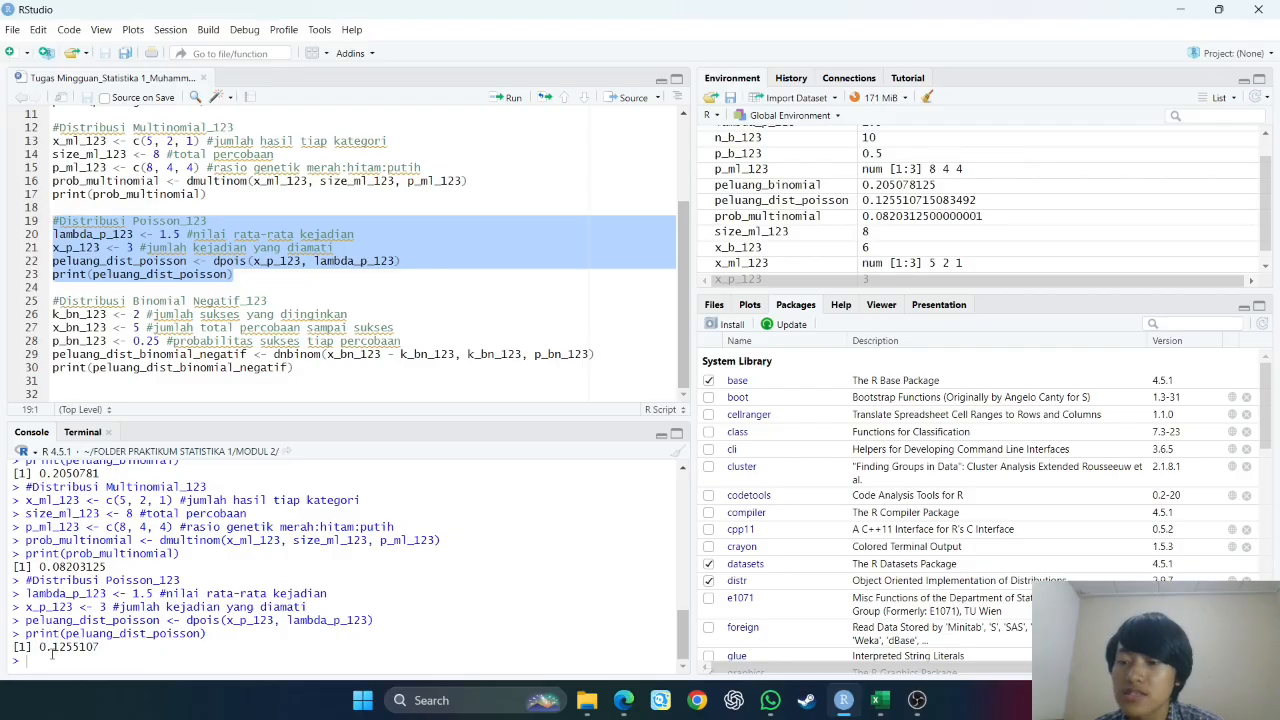
click(267, 278)
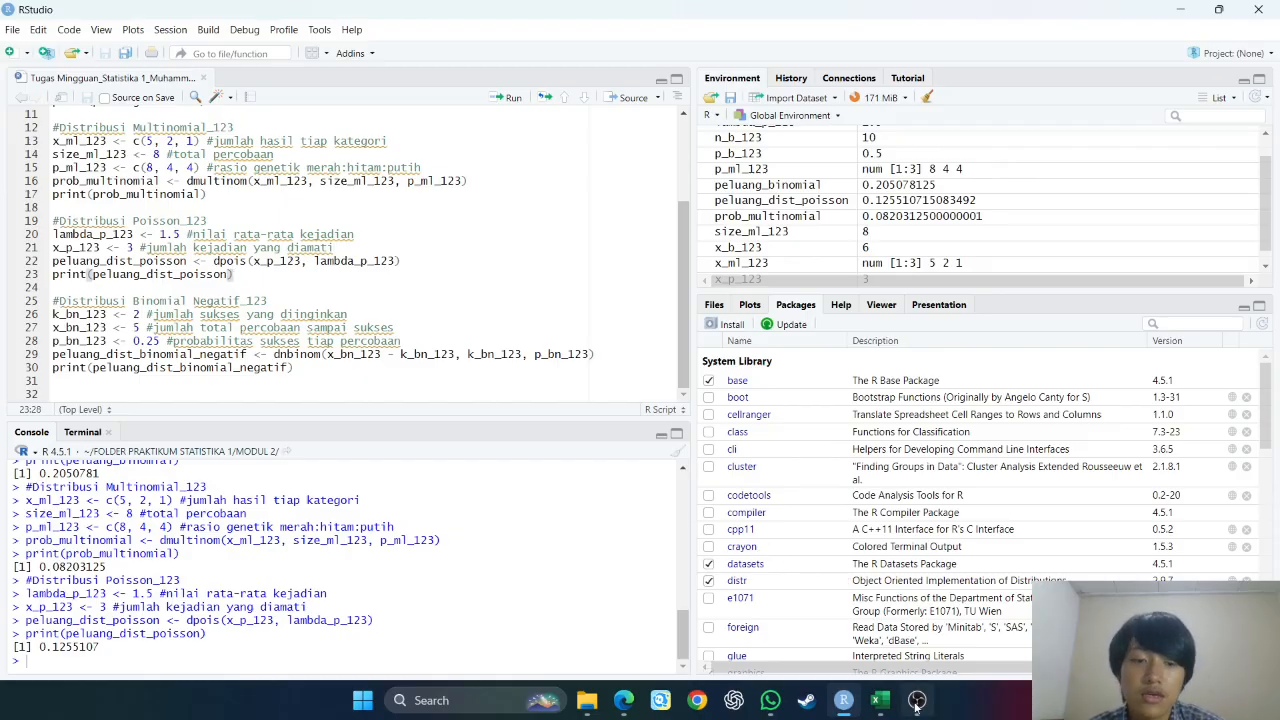
Check problem 4 in the Excel worksheet, and run RStudio's Distribusi Binomial Negatif block, lines 25 to 30, to print the dnbinom probability.
click(879, 700)
scroll(203, 519, down, 5)
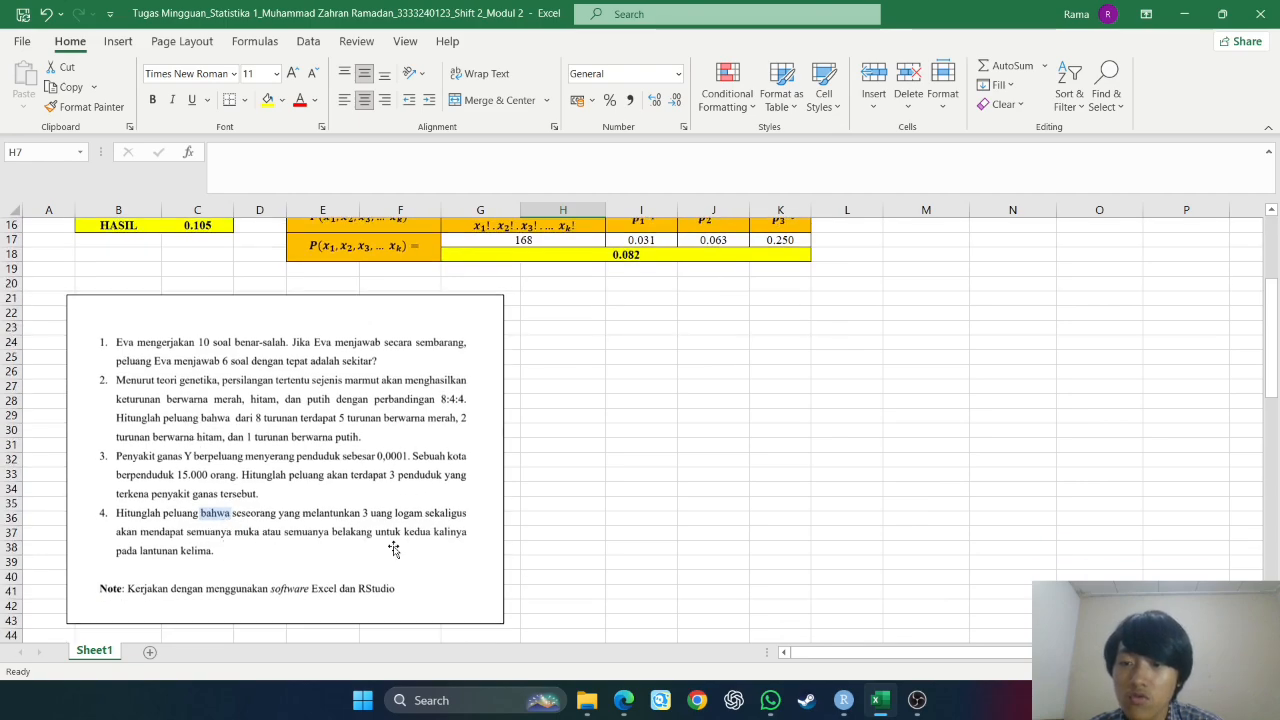
click(843, 700)
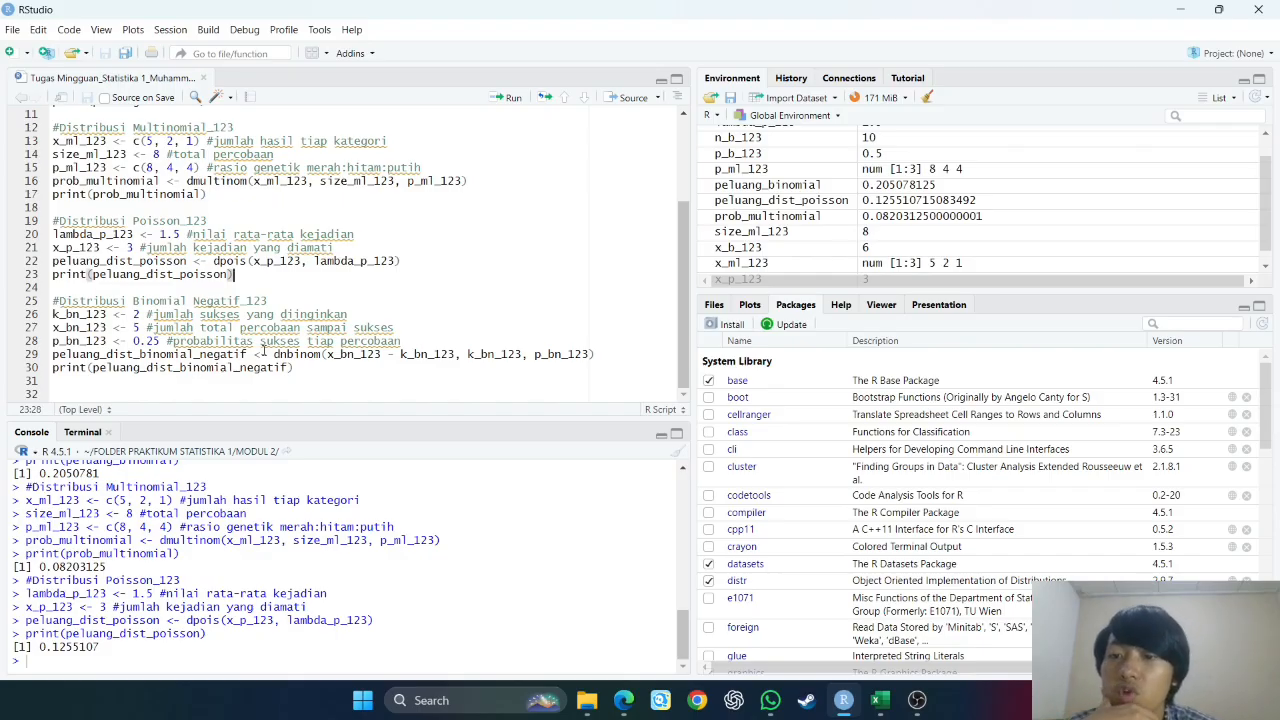
click(79, 355)
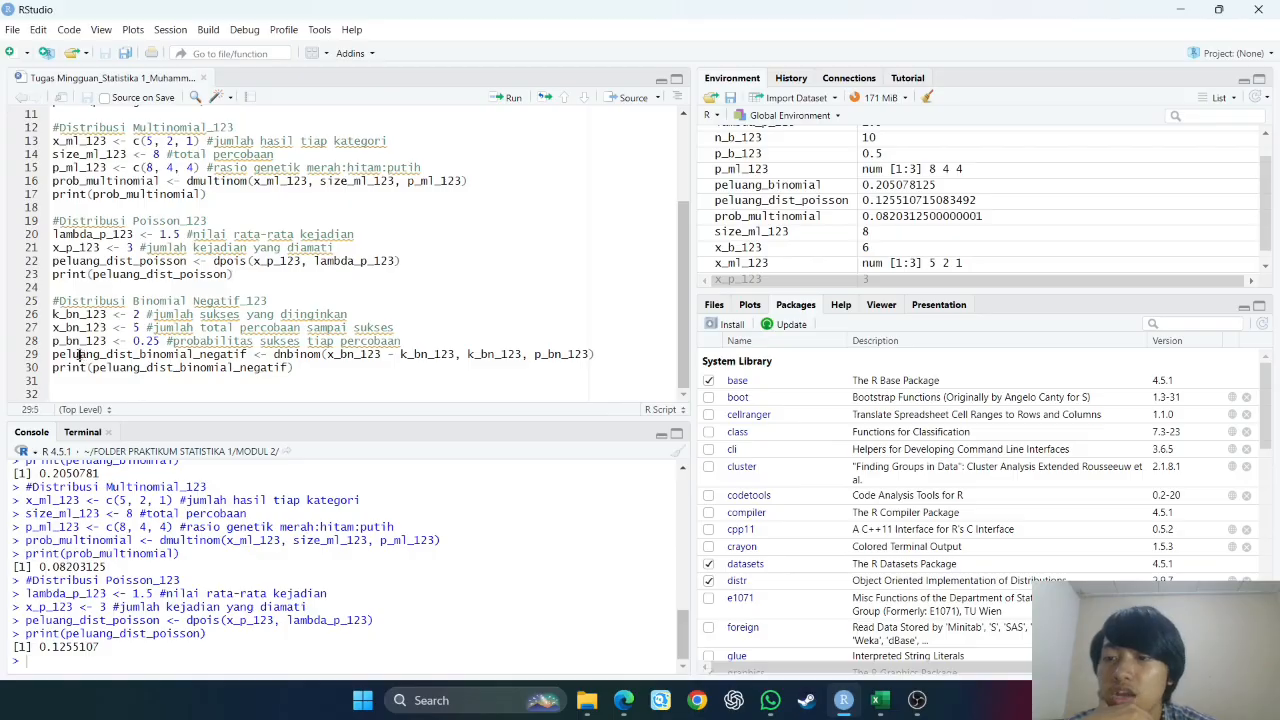
click(334, 261)
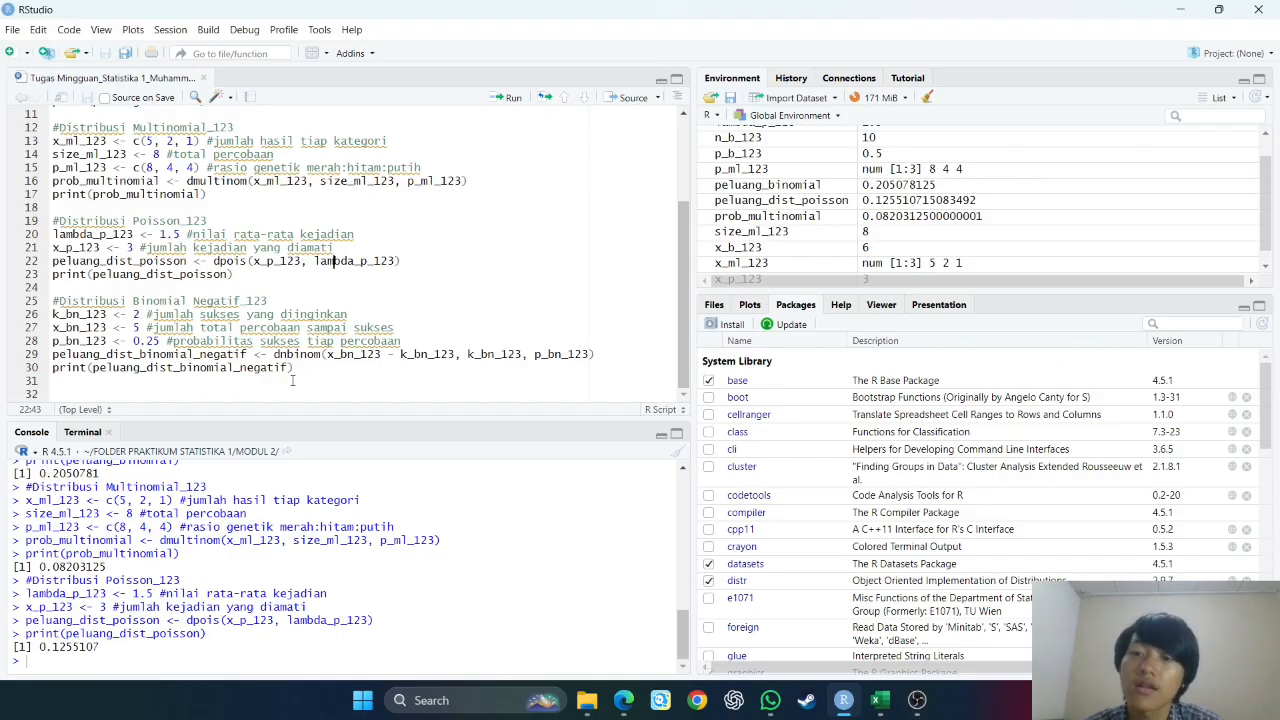
drag(292, 368, 50, 301)
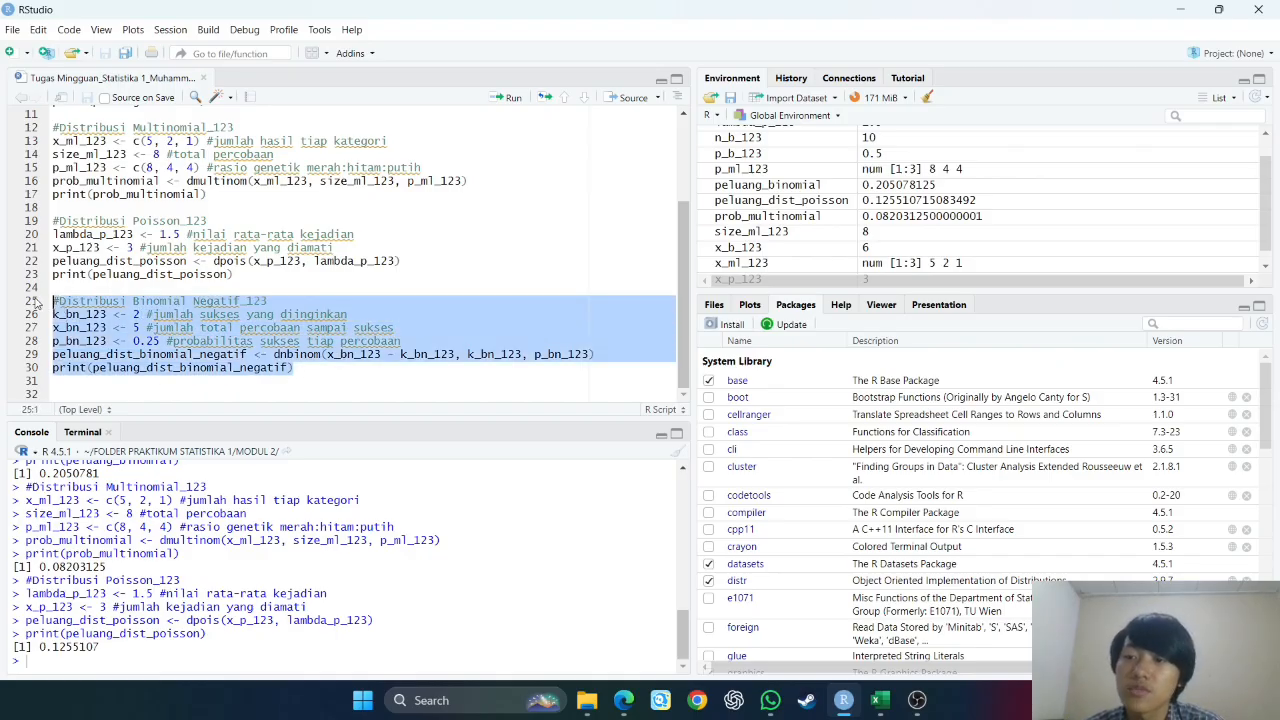
click(510, 97)
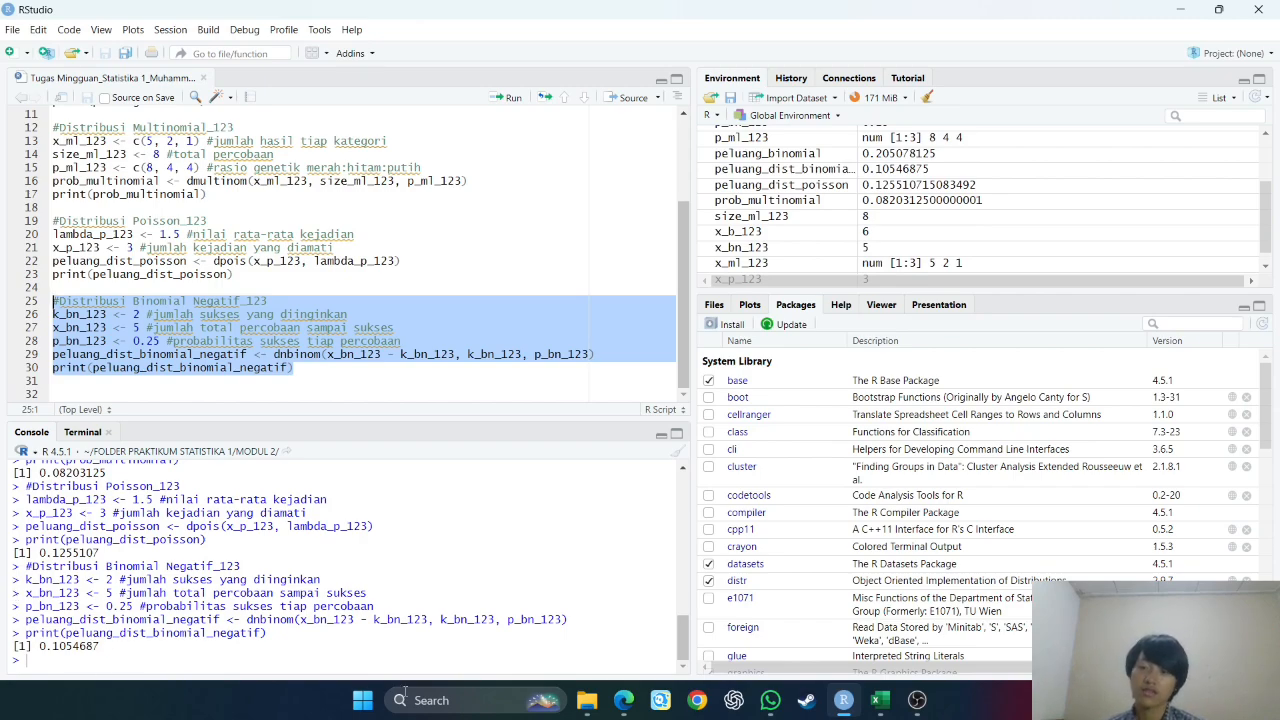
Compare the distribution results in the Excel tables with the RStudio console output and review the whole script.
click(790, 640)
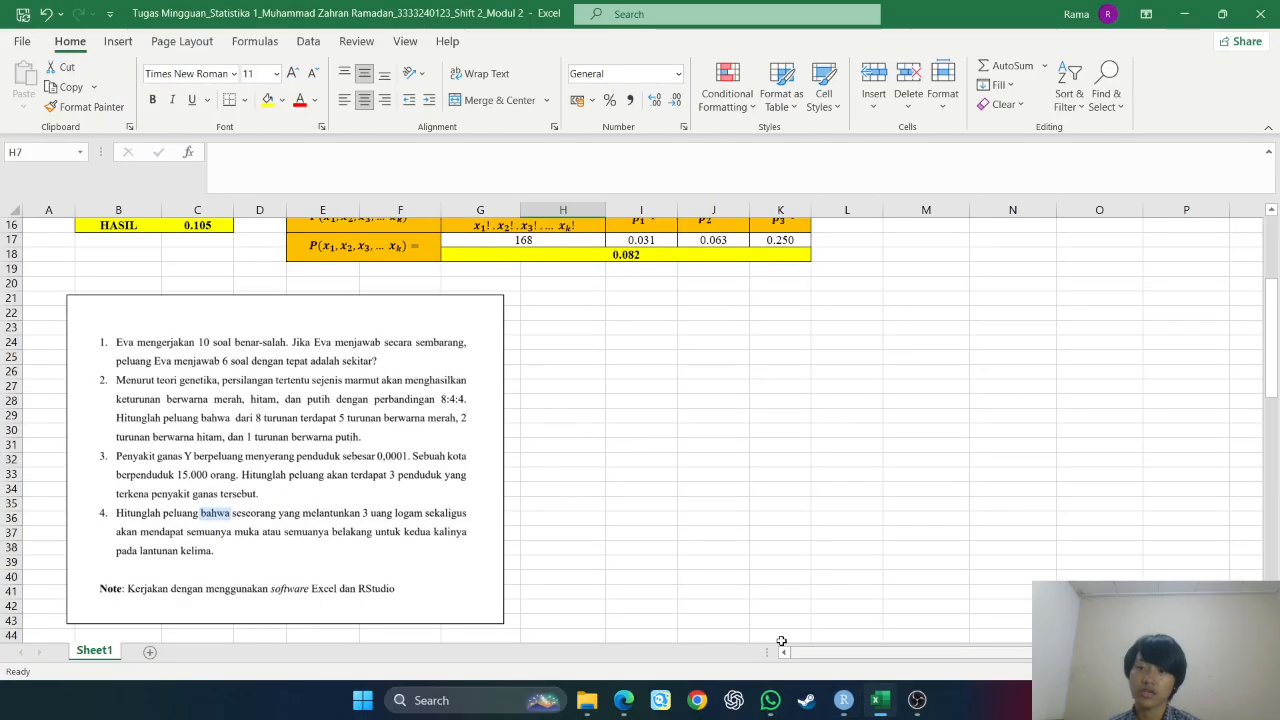
scroll(262, 430, up, 4)
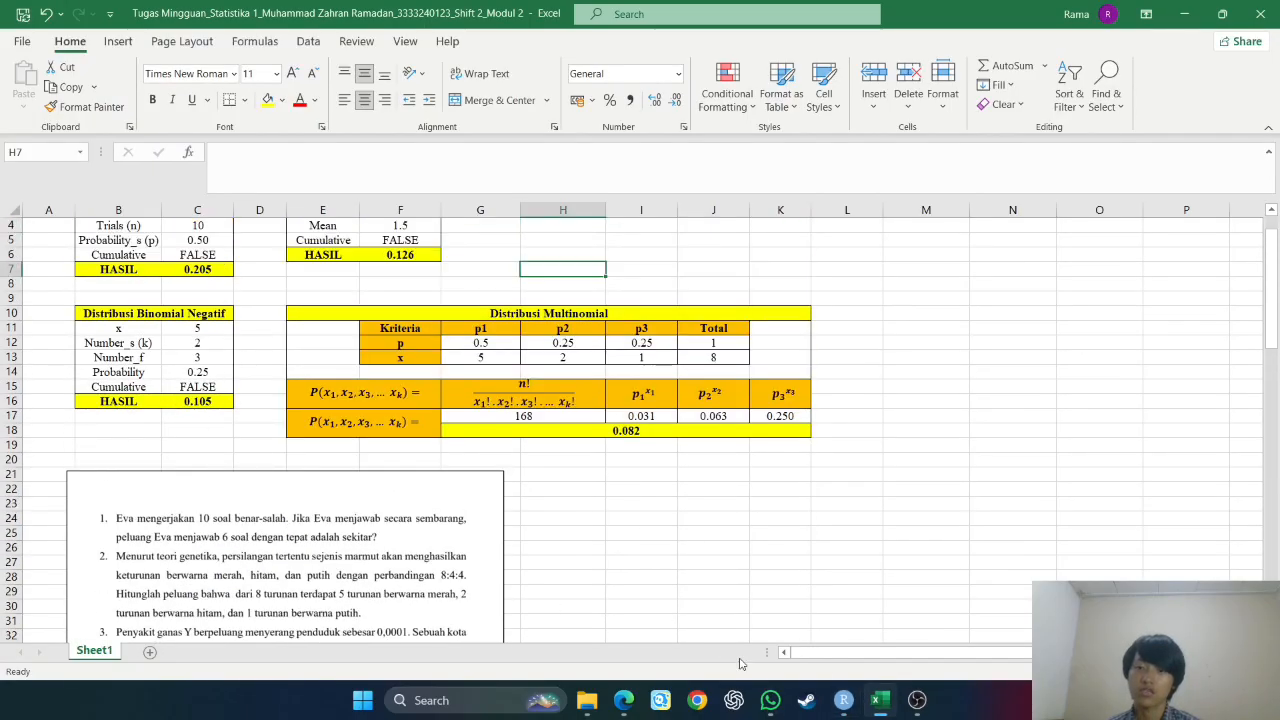
click(849, 704)
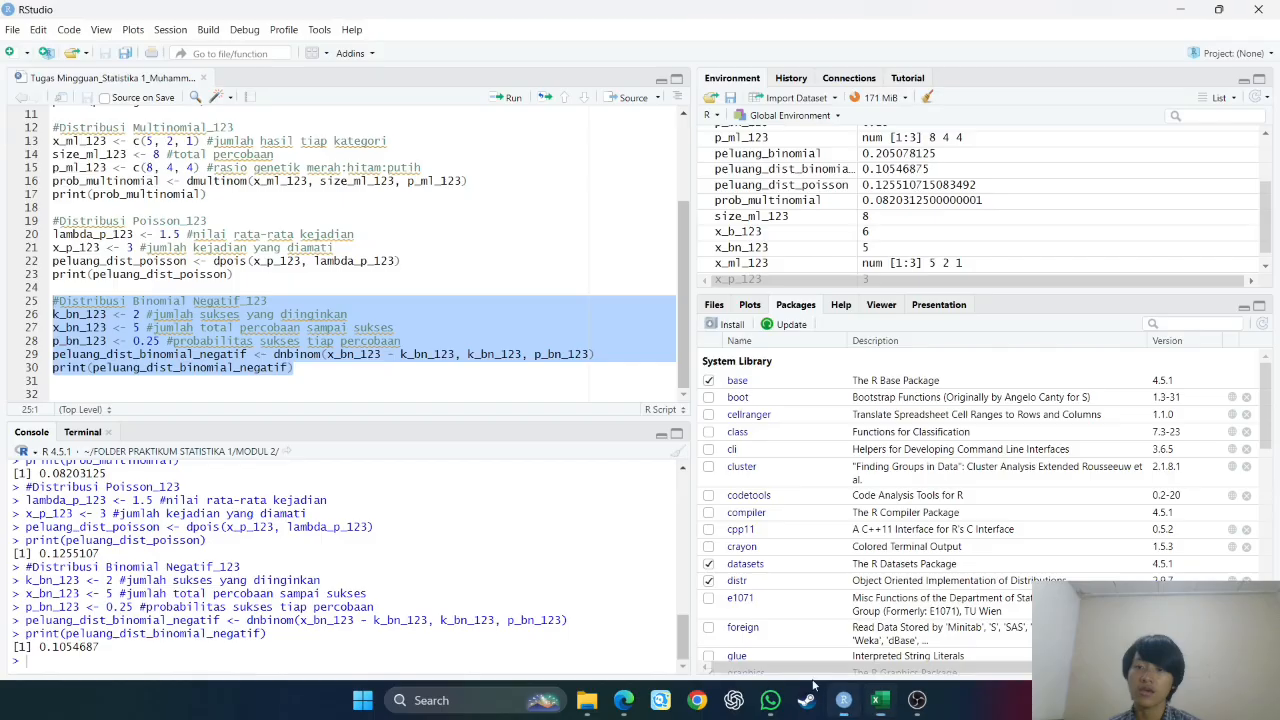
click(320, 381)
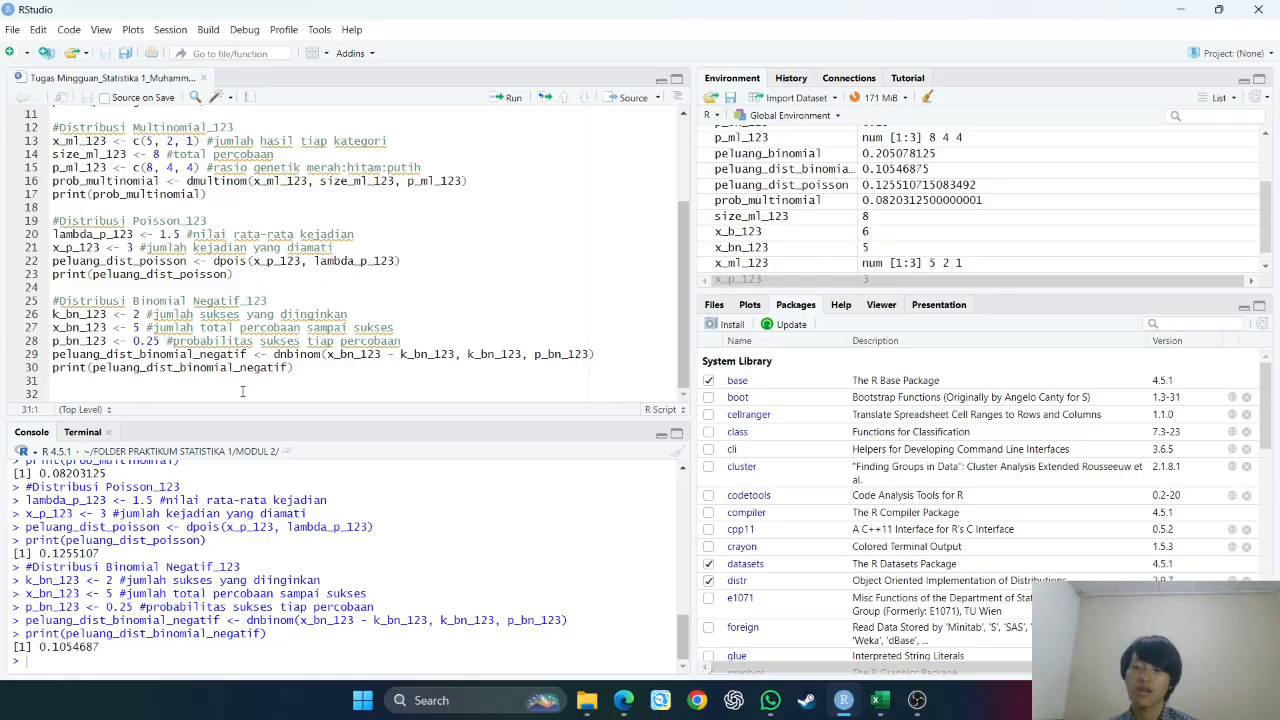
scroll(99, 344, up, 4)
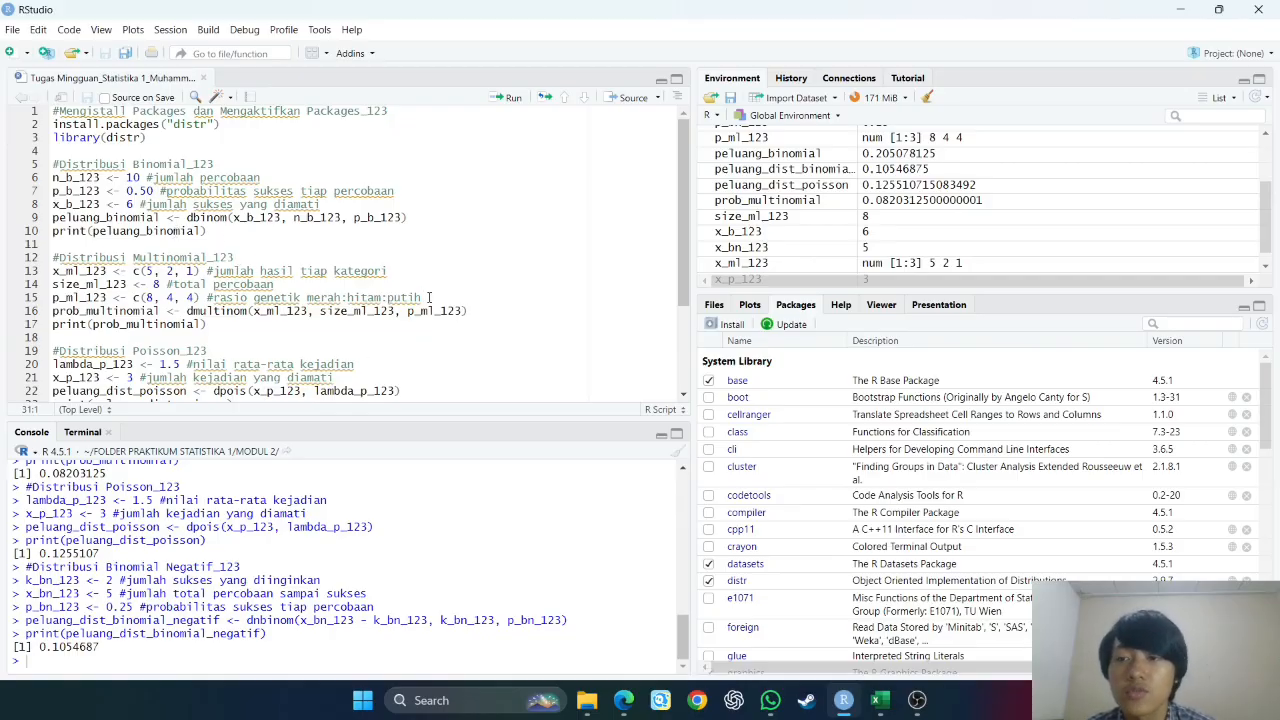
scroll(337, 290, down, 3)
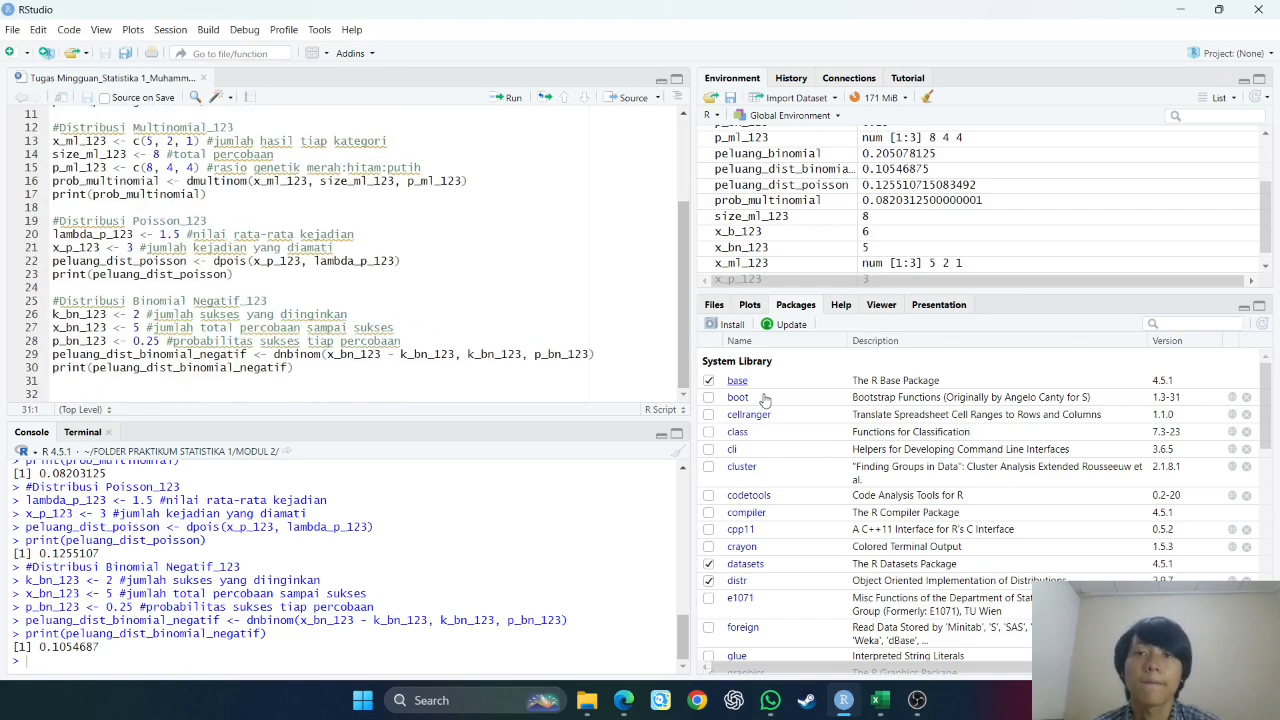
click(917, 700)
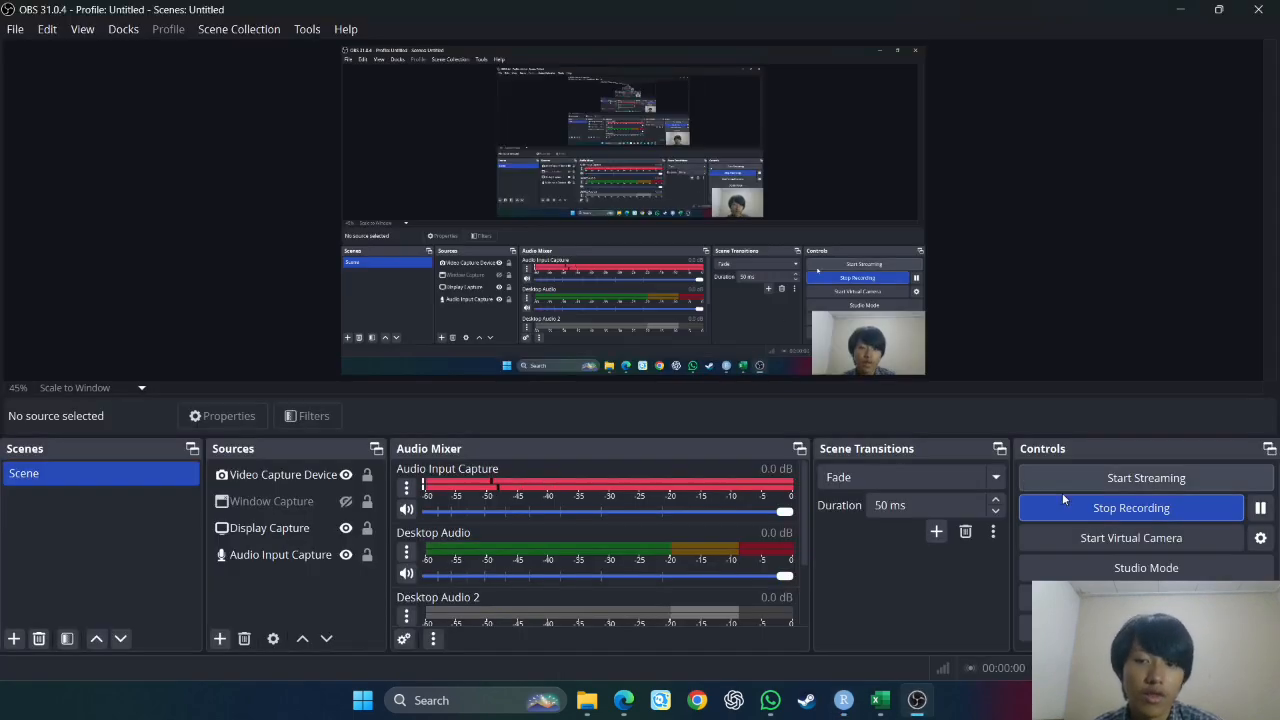